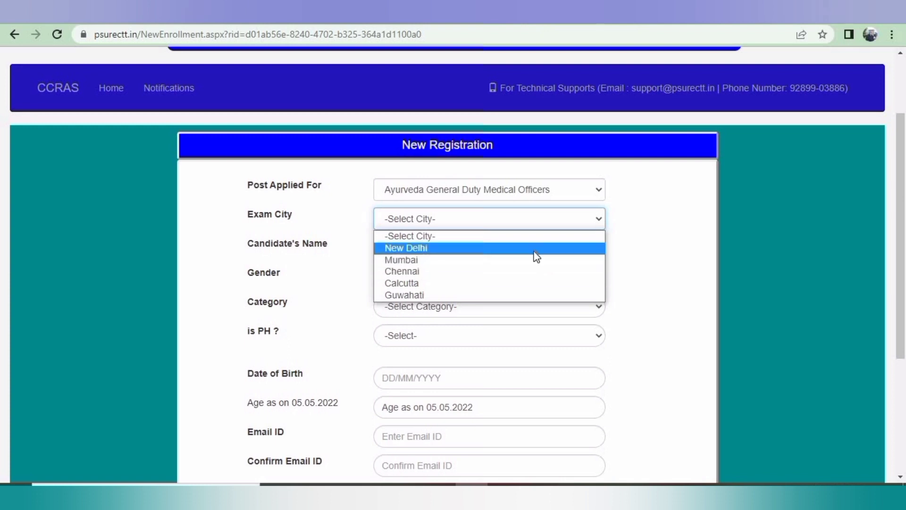
# Choose New Delhi as exam city, enter the candidate's name, and set Male, UR and PH NO
pyautogui.click(534, 249)
pyautogui.click(507, 251)
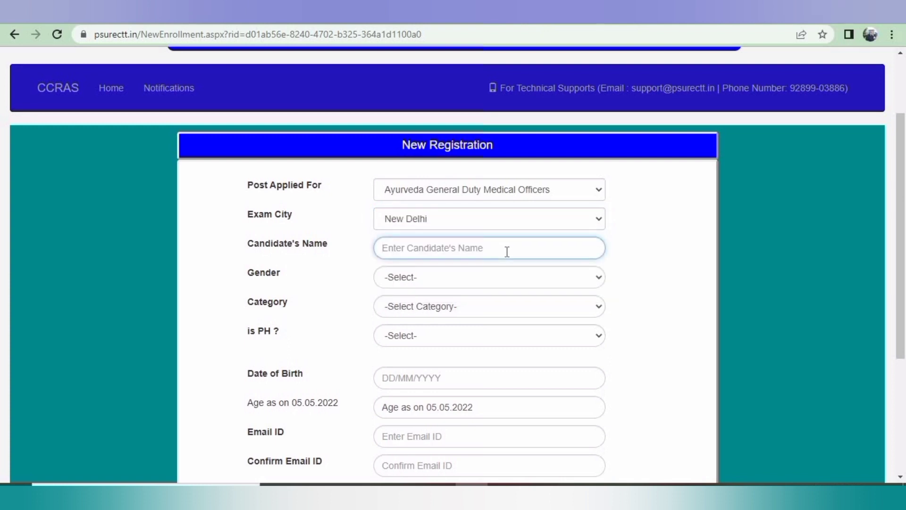
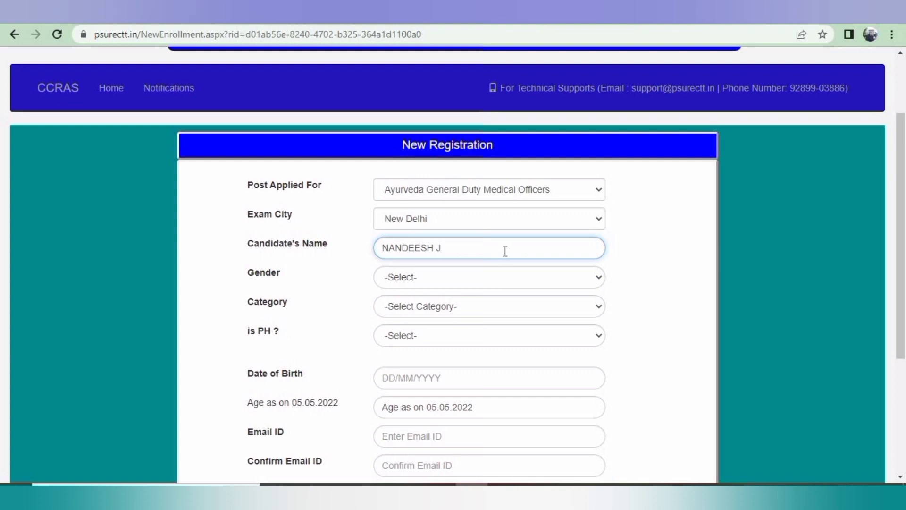
pyautogui.click(532, 277)
pyautogui.click(493, 307)
pyautogui.click(480, 309)
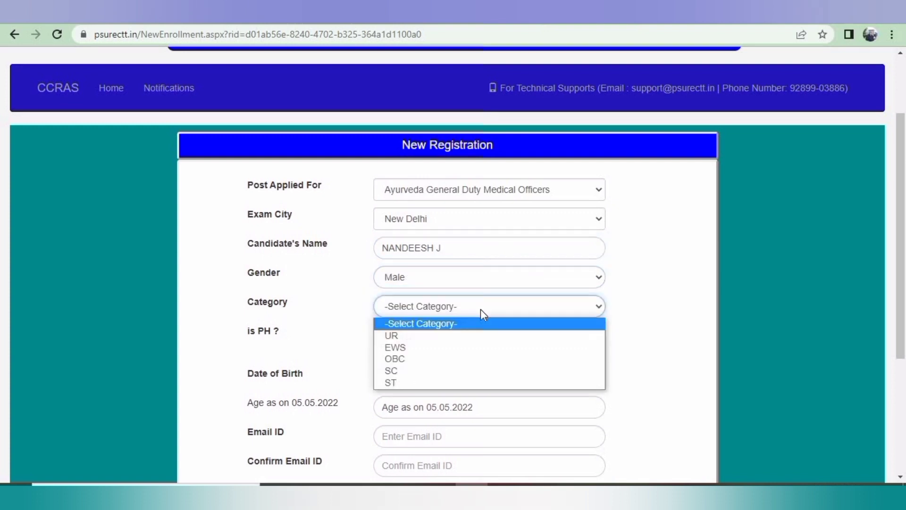
pyautogui.click(475, 337)
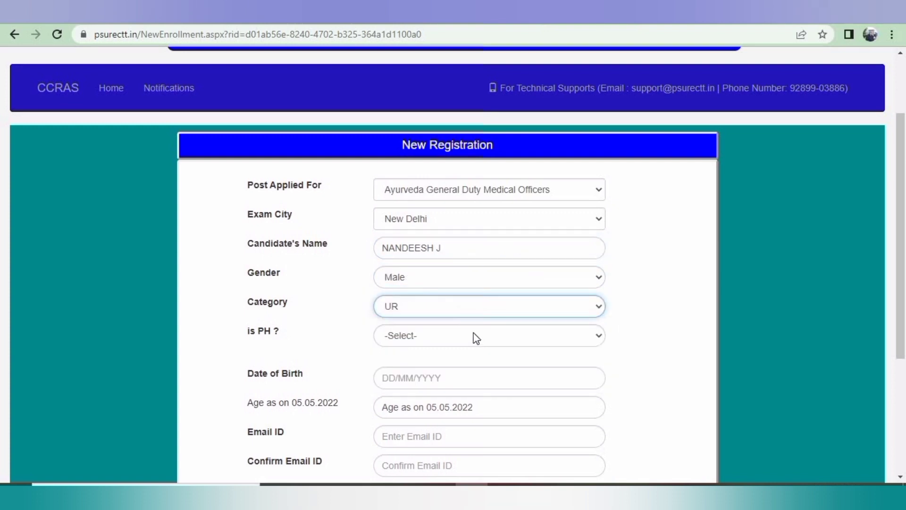
pyautogui.click(476, 337)
pyautogui.click(466, 374)
pyautogui.scroll(-3, 396, 212)
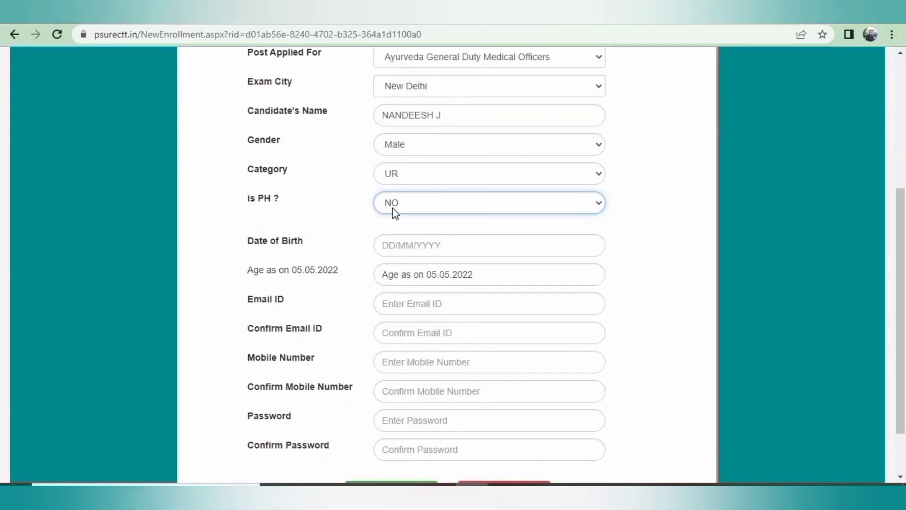
pyautogui.scroll(2, 436, 301)
pyautogui.scroll(-1, 437, 301)
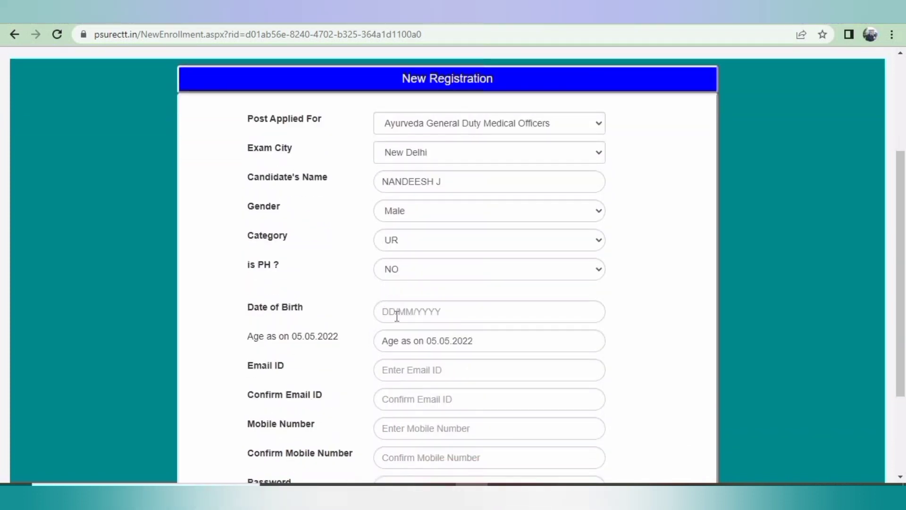
pyautogui.click(398, 318)
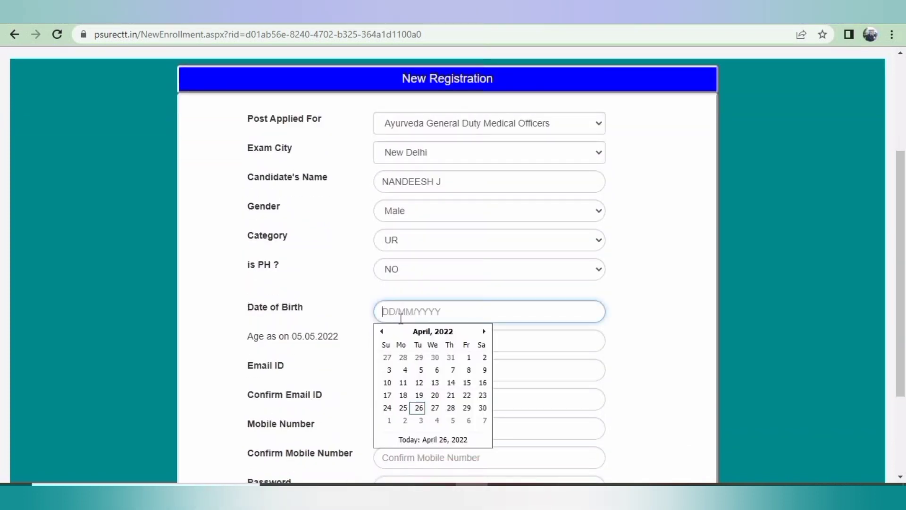
pyautogui.click(443, 332)
pyautogui.click(381, 331)
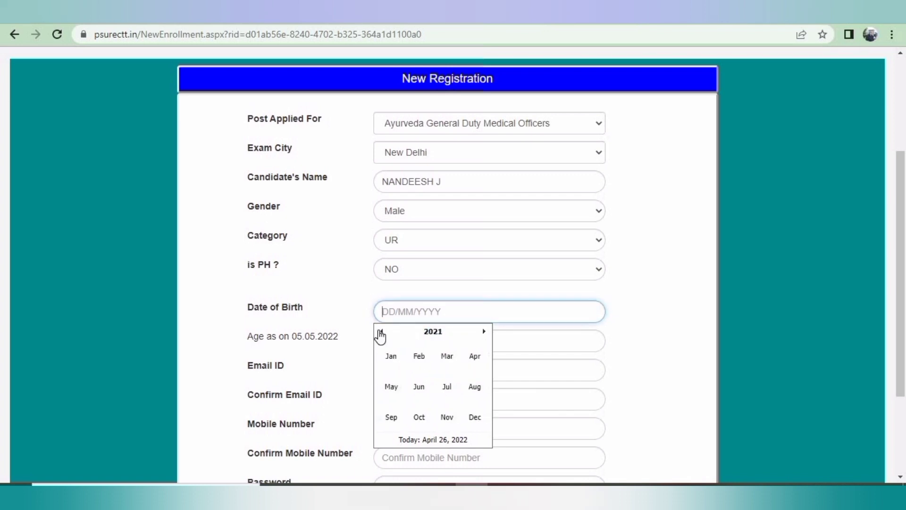
pyautogui.click(381, 331)
pyautogui.click(444, 336)
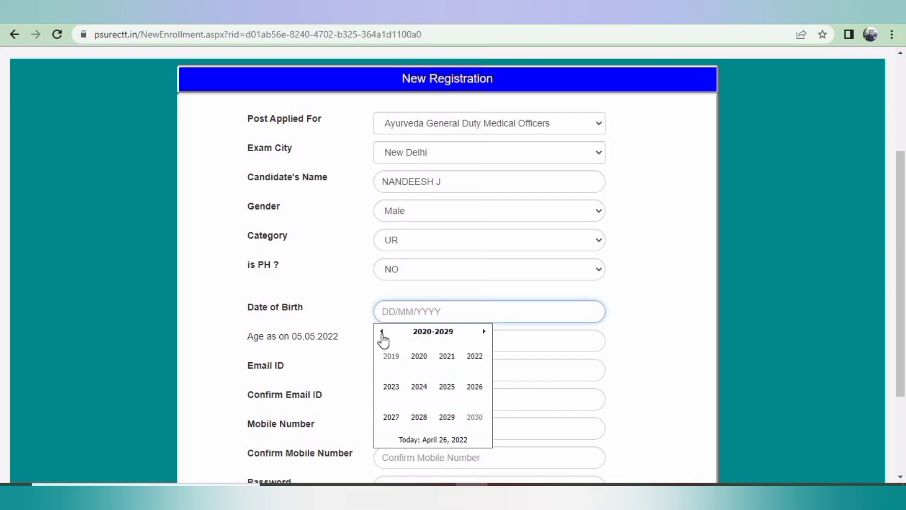
pyautogui.click(382, 332)
pyautogui.click(382, 333)
pyautogui.click(382, 333)
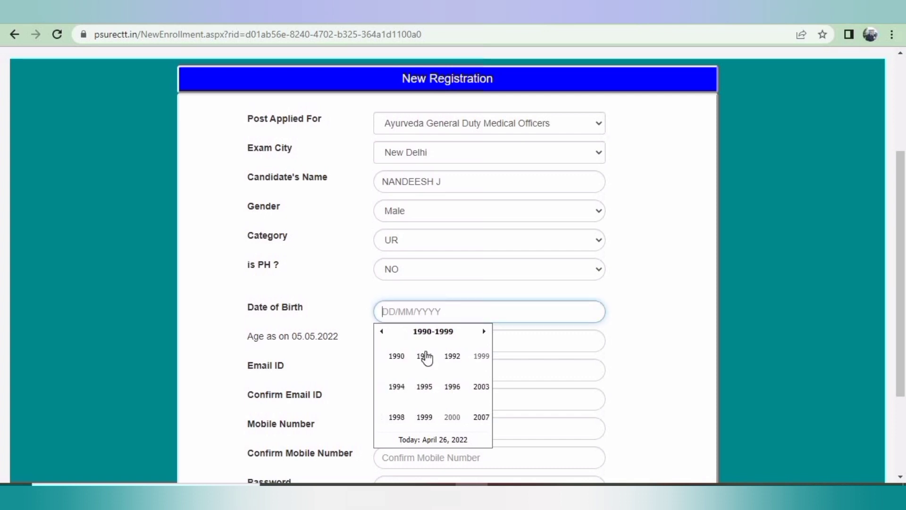
pyautogui.click(465, 361)
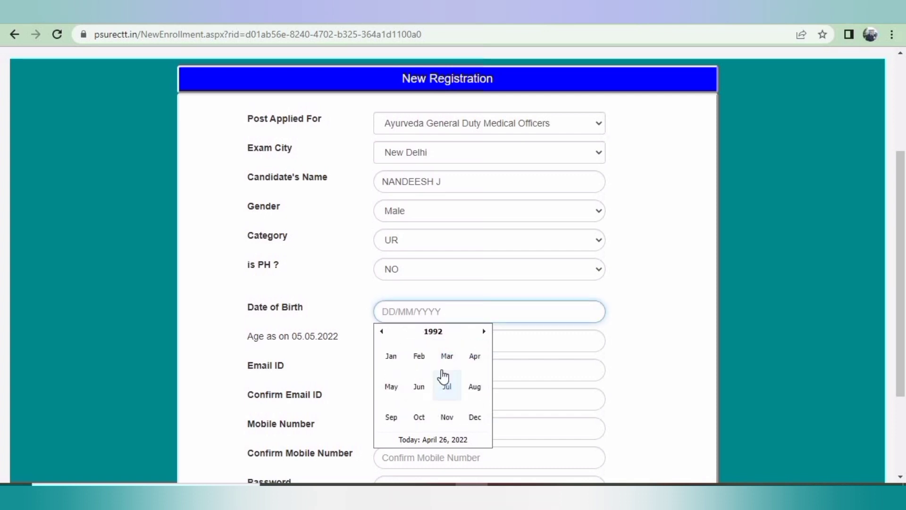
pyautogui.click(425, 414)
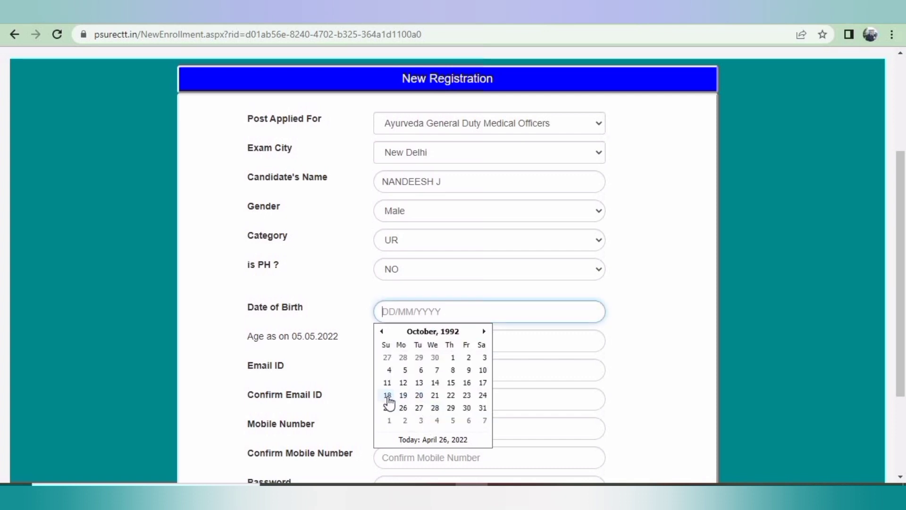
pyautogui.click(387, 399)
pyautogui.scroll(-1, 472, 339)
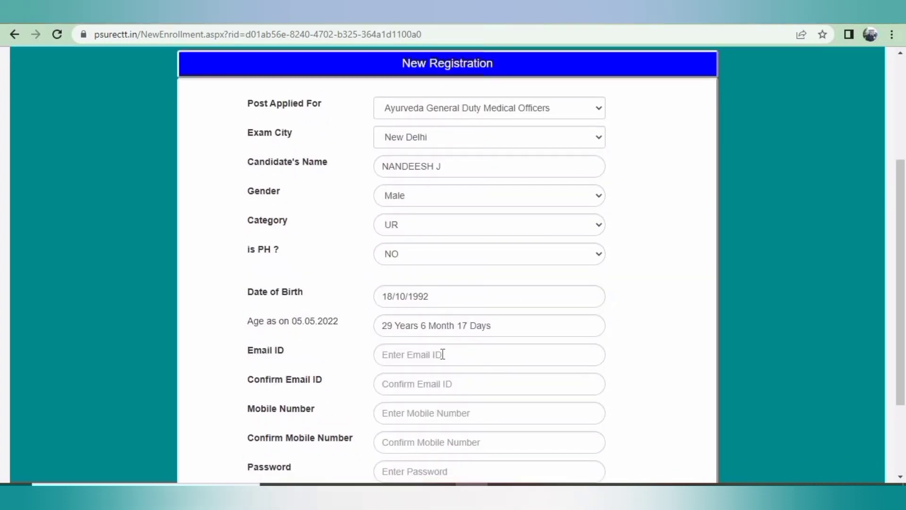
# Enter the candidate's e-mail address and confirm it
pyautogui.click(446, 355)
pyautogui.write('••••••')
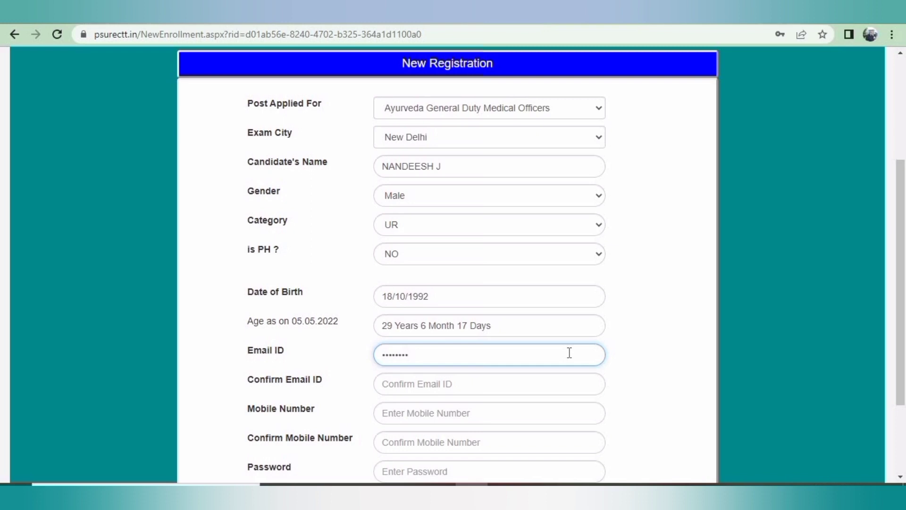
pyautogui.write('••••••••••')
pyautogui.click(529, 376)
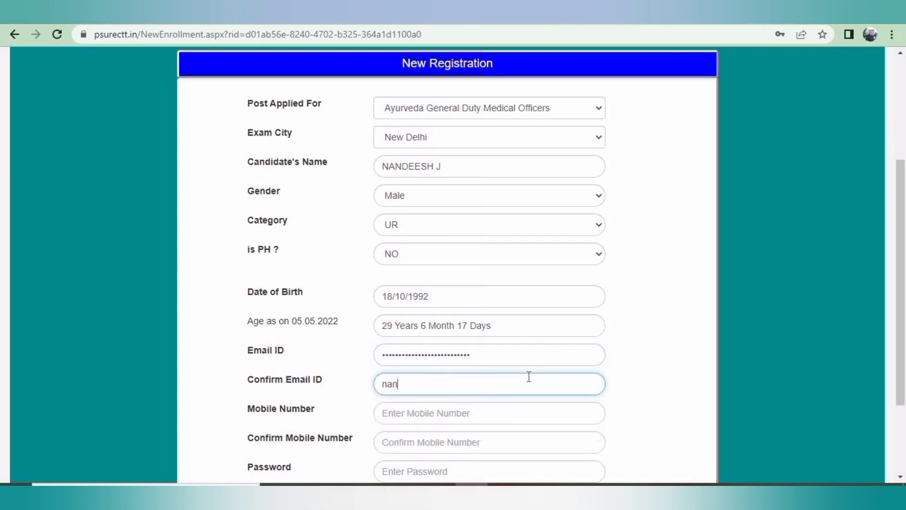
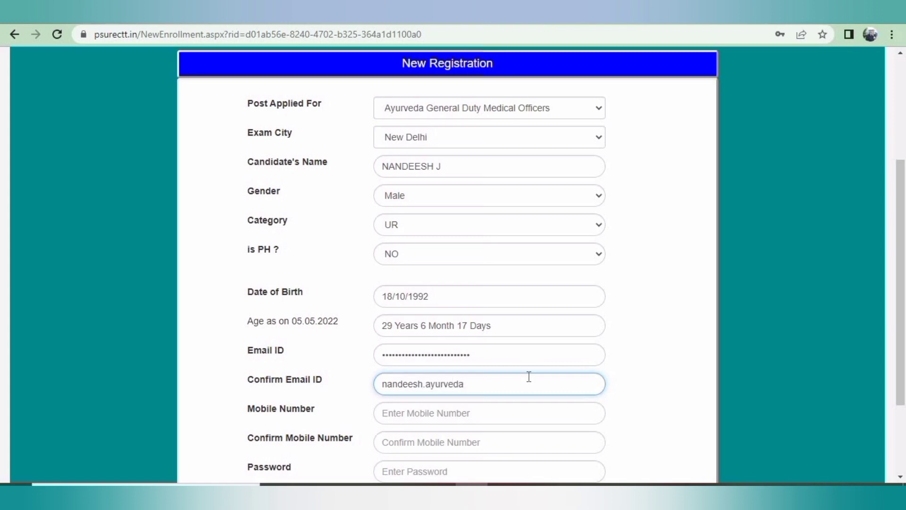
# Enter the mobile number and confirm it
pyautogui.scroll(-1, 524, 366)
pyautogui.click(583, 344)
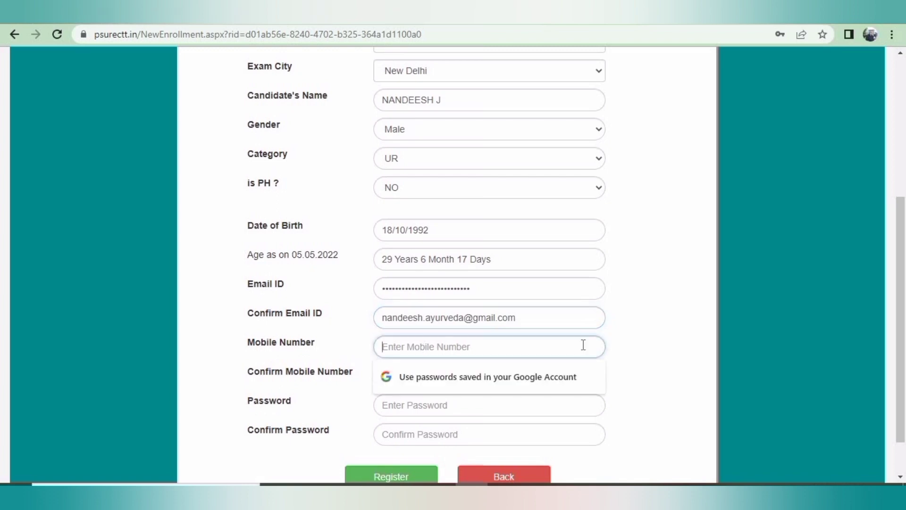
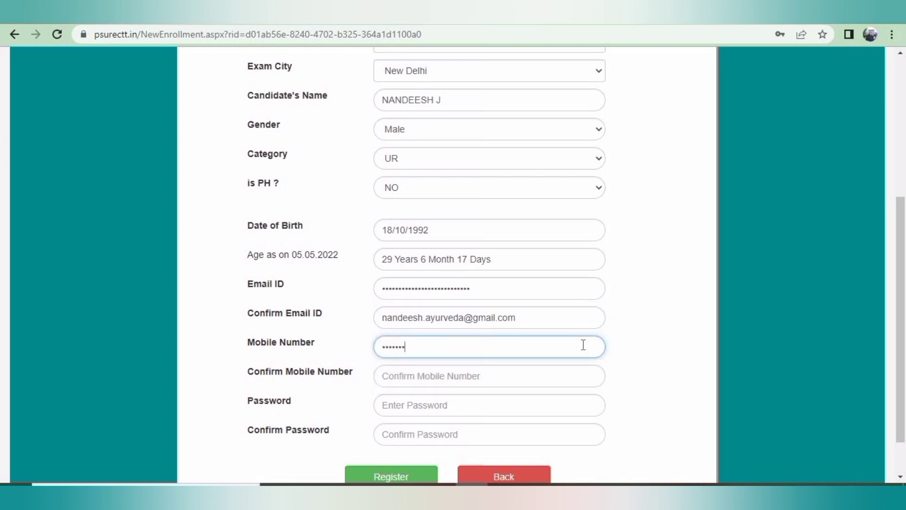
pyautogui.press('Tab')
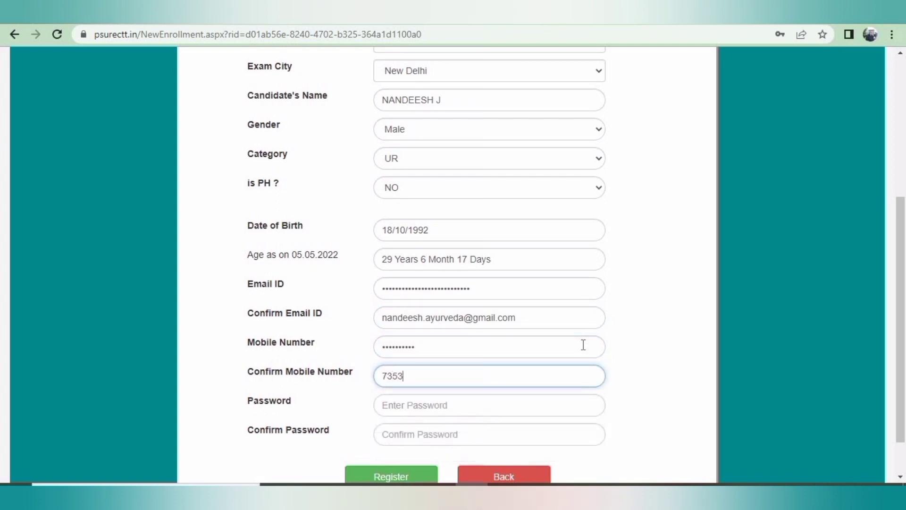
# Enter the account password and type its confirmation
pyautogui.press('Tab')
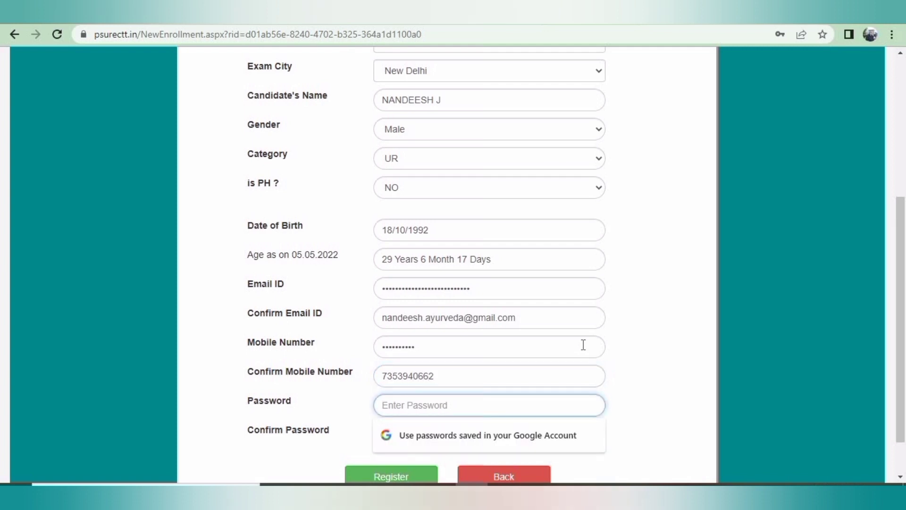
pyautogui.write('N')
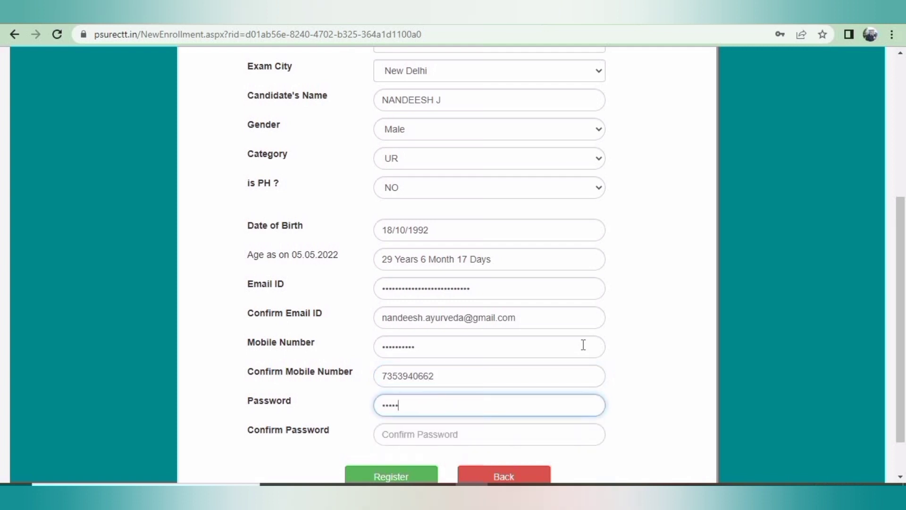
pyautogui.press('Tab')
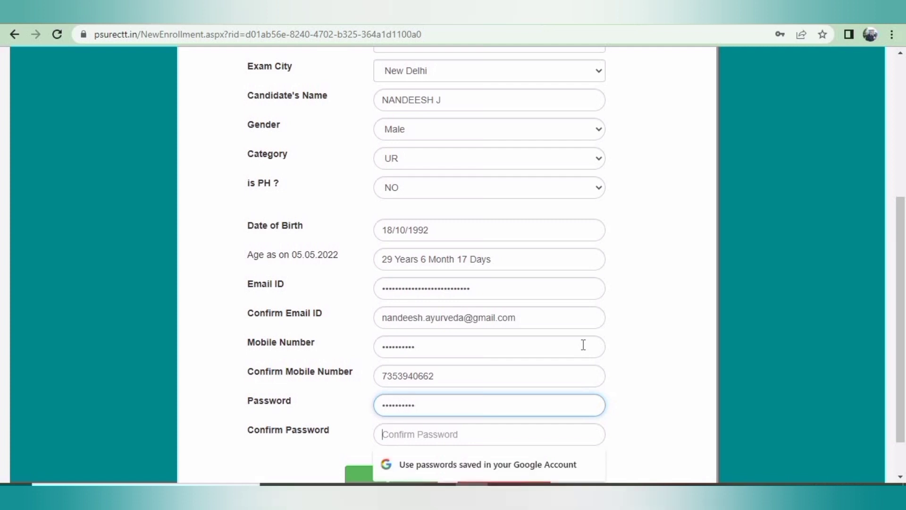
pyautogui.write('••')
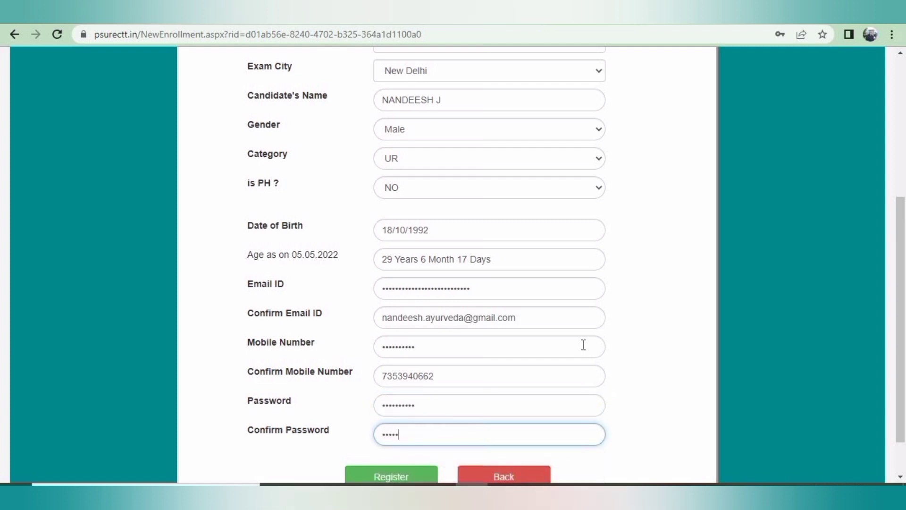
pyautogui.write('••••••••')
# Register the form, confirm saving with Yes, and acknowledge the verification-link alert
pyautogui.scroll(-2, 530, 393)
pyautogui.click(413, 419)
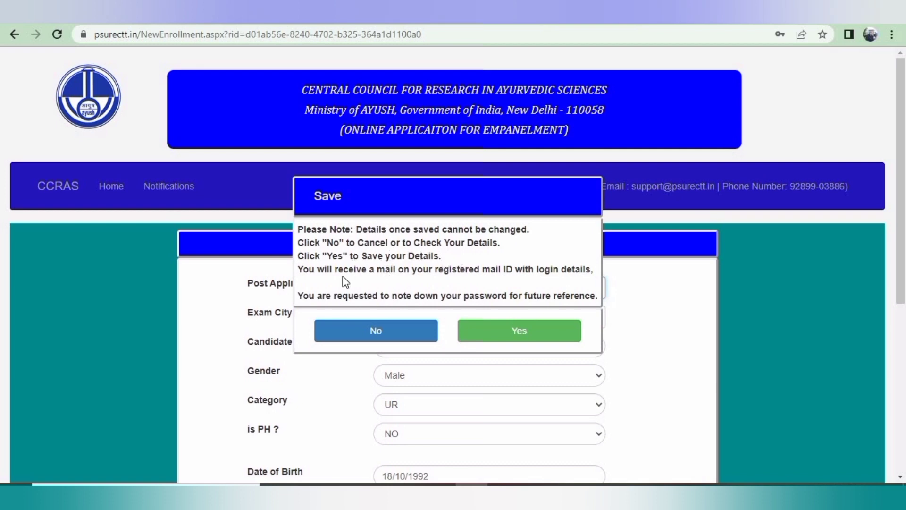
pyautogui.click(514, 335)
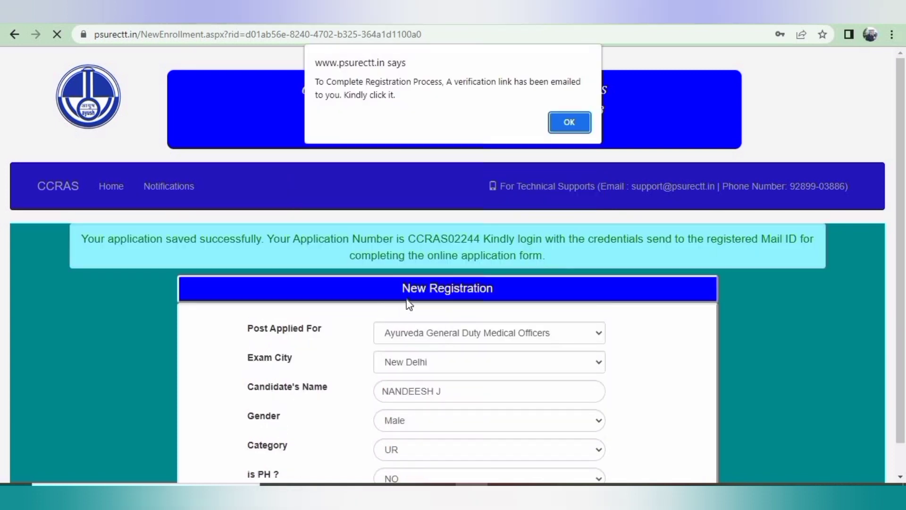
pyautogui.click(564, 122)
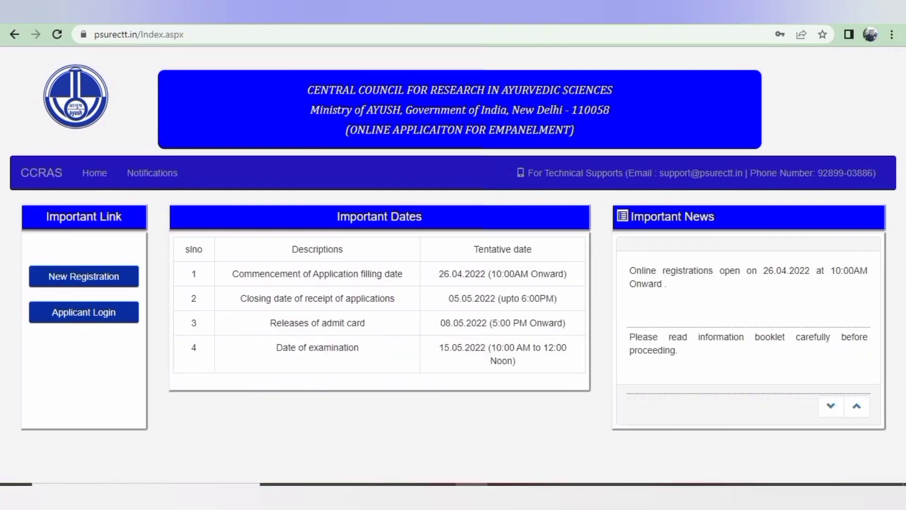
# Open the CCRAS Registration e-mail and follow it to the applicant login page
pyautogui.click(95, 12)
pyautogui.click(393, 170)
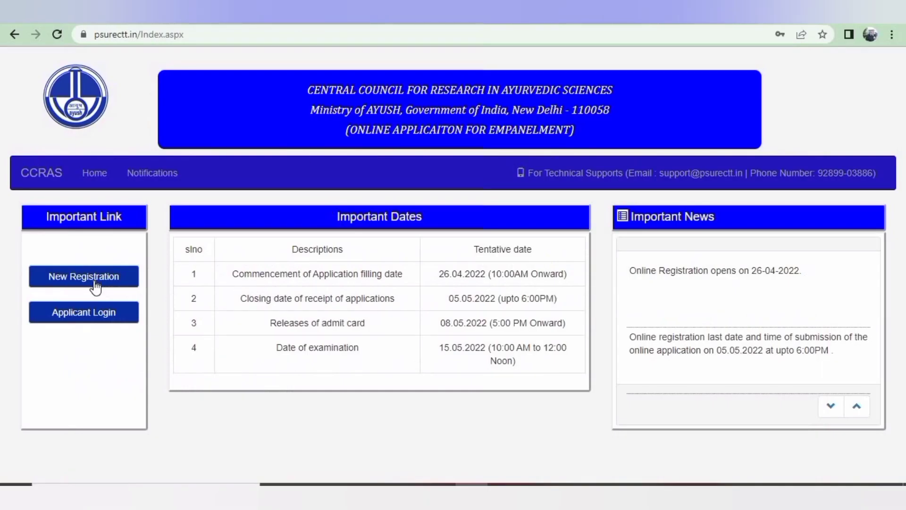
pyautogui.click(93, 315)
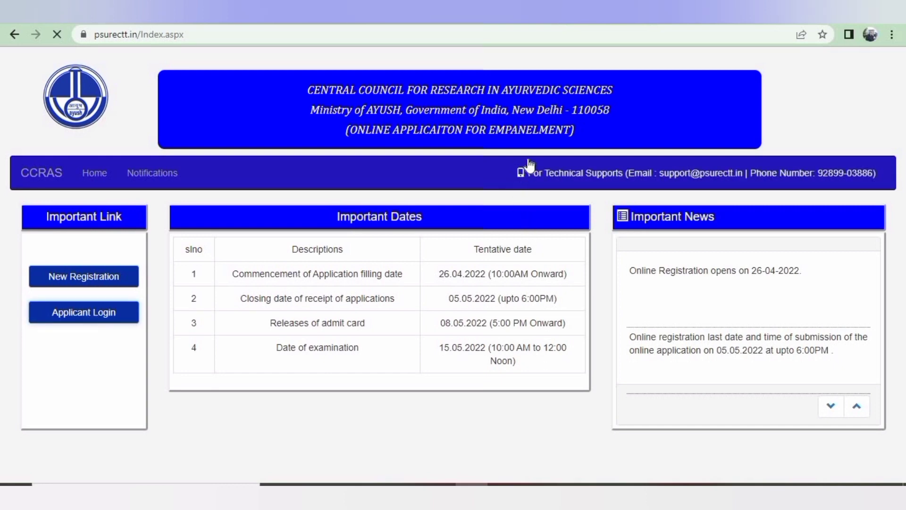
# Log in with the registration number and account password
pyautogui.click(426, 258)
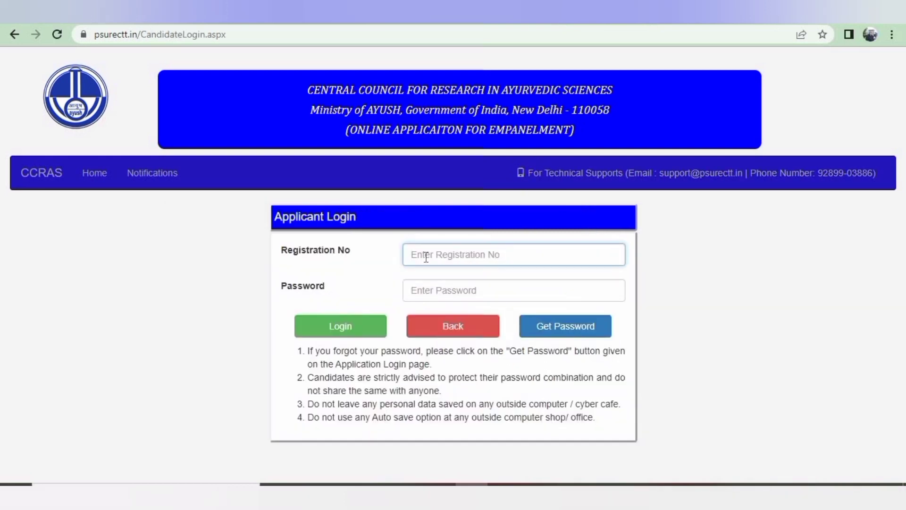
pyautogui.click(434, 288)
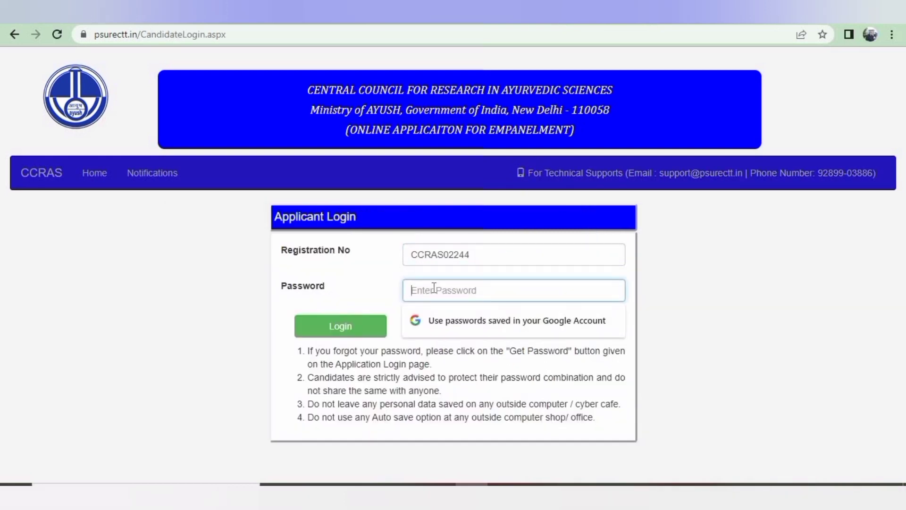
pyautogui.write('••')
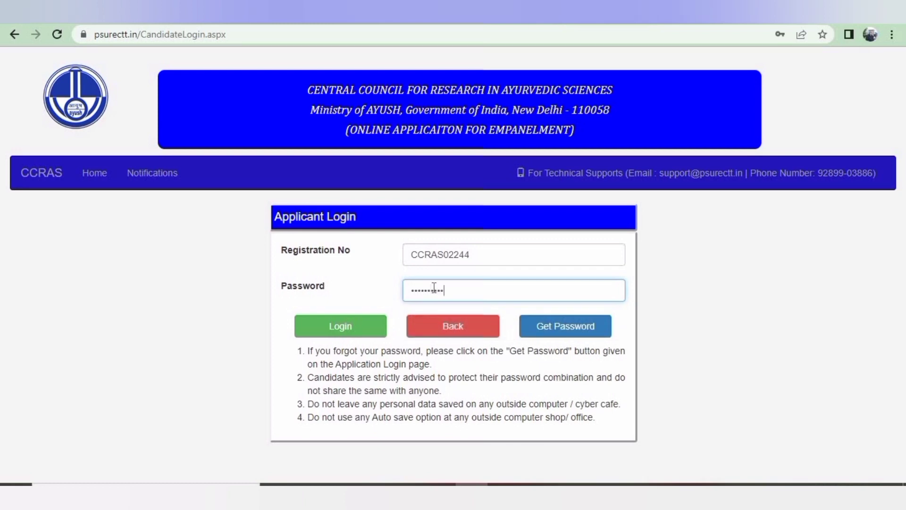
pyautogui.click(366, 328)
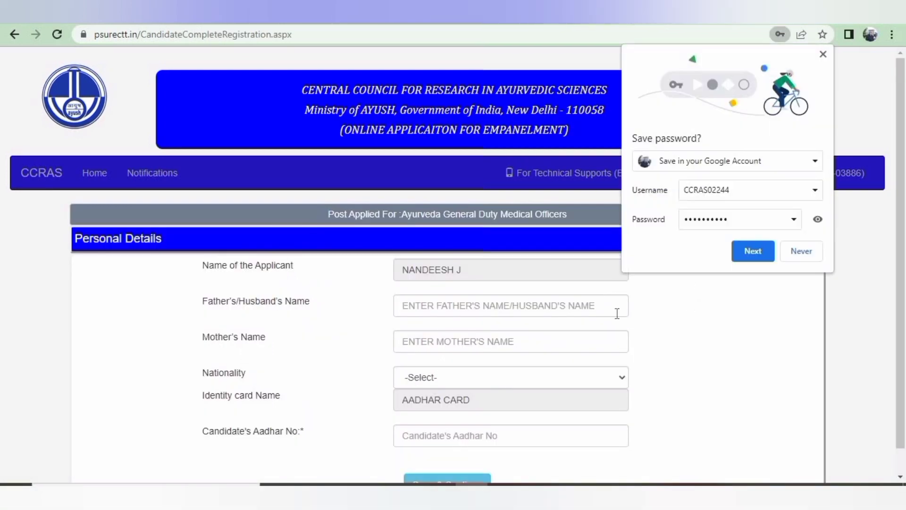
# Decline saving the browser password and enter the father's and mother's names
pyautogui.click(785, 255)
pyautogui.scroll(-1, 642, 304)
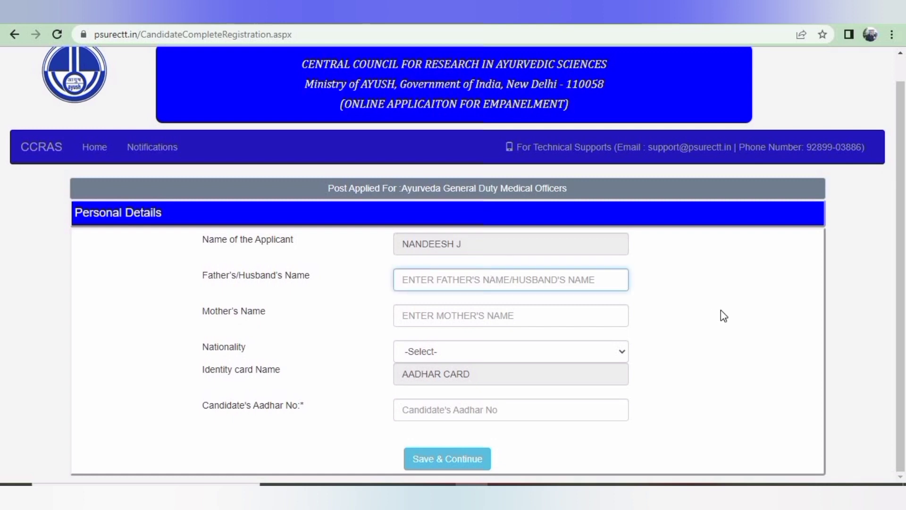
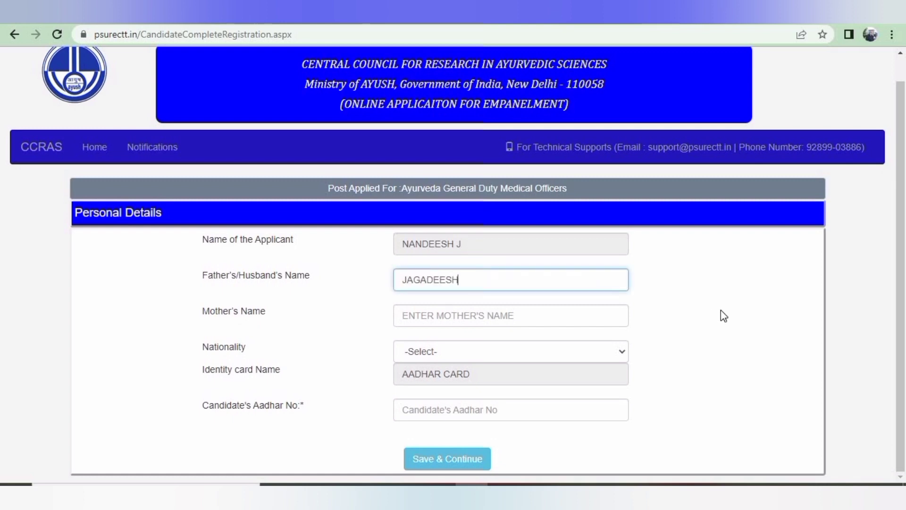
pyautogui.press('Tab')
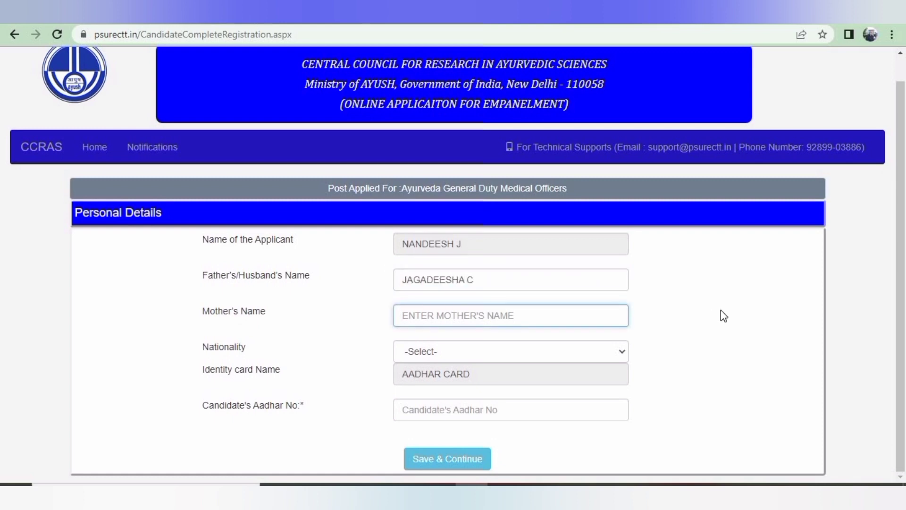
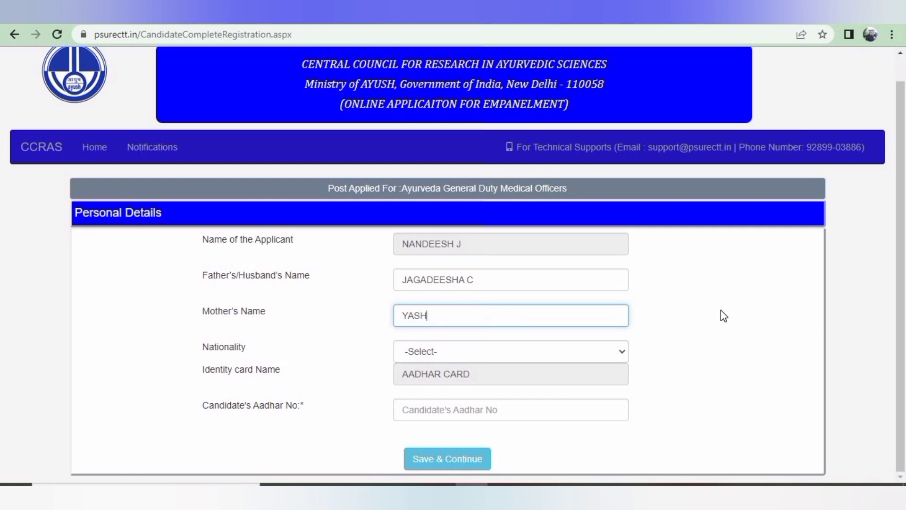
# Set nationality to Indian, enter the Aadhar number, and save the personal details
pyautogui.press('Tab')
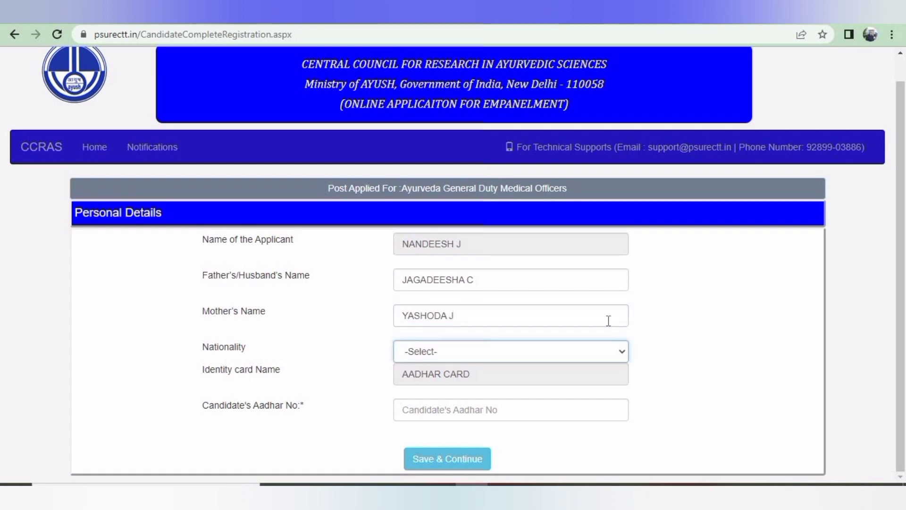
pyautogui.click(556, 352)
pyautogui.click(498, 380)
pyautogui.click(490, 409)
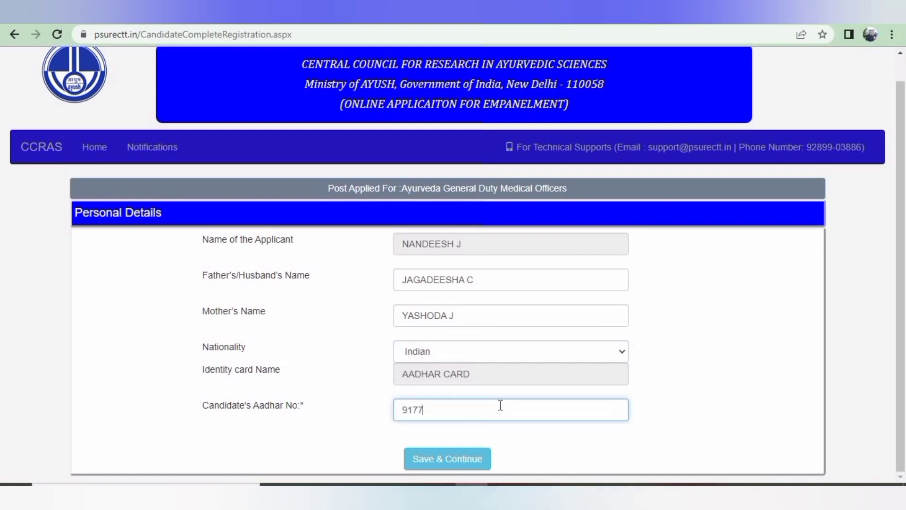
pyautogui.click(481, 460)
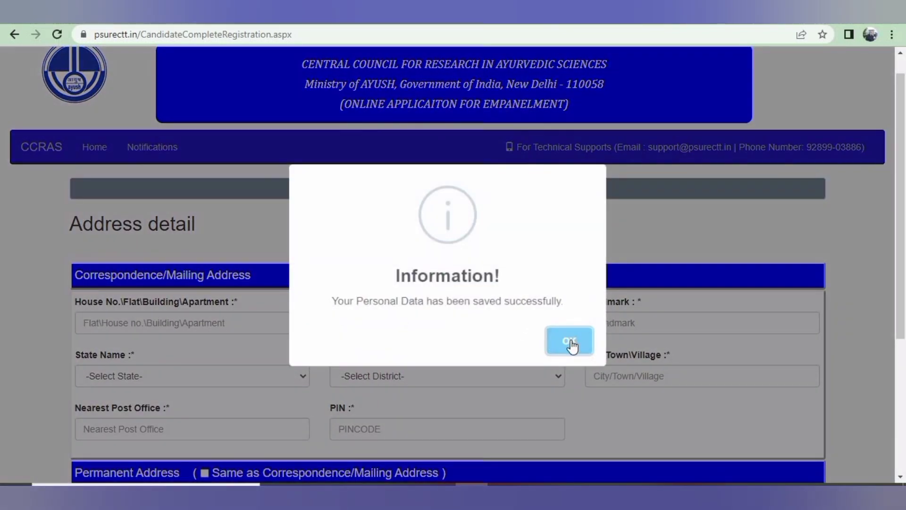
# Dismiss the saved-data message and enter the flat and building number in the house line
pyautogui.click(561, 340)
pyautogui.scroll(-3, 243, 217)
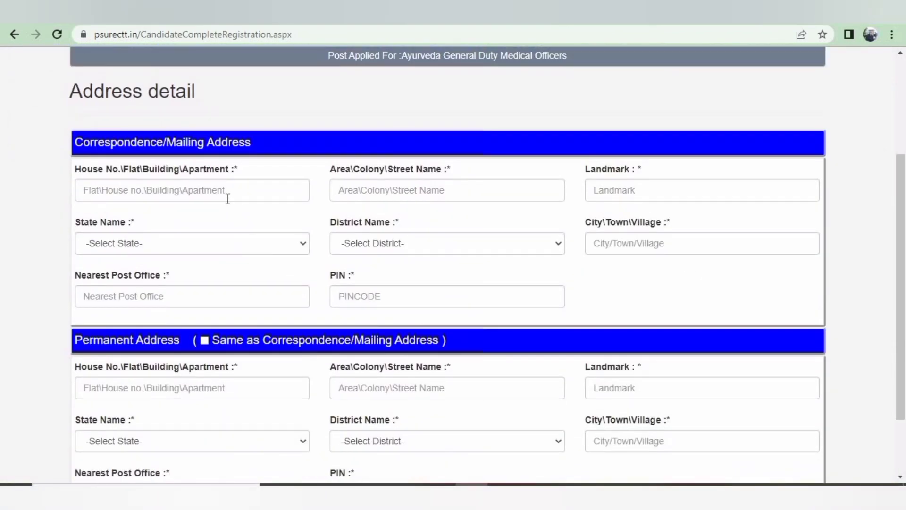
pyautogui.click(227, 198)
pyautogui.scroll(-2, 348, 256)
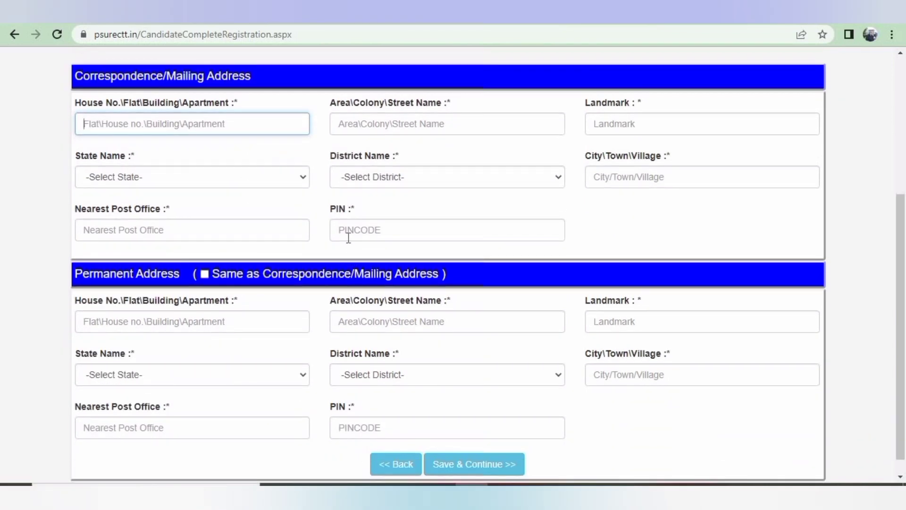
pyautogui.write('B')
pyautogui.press('BackSpace')
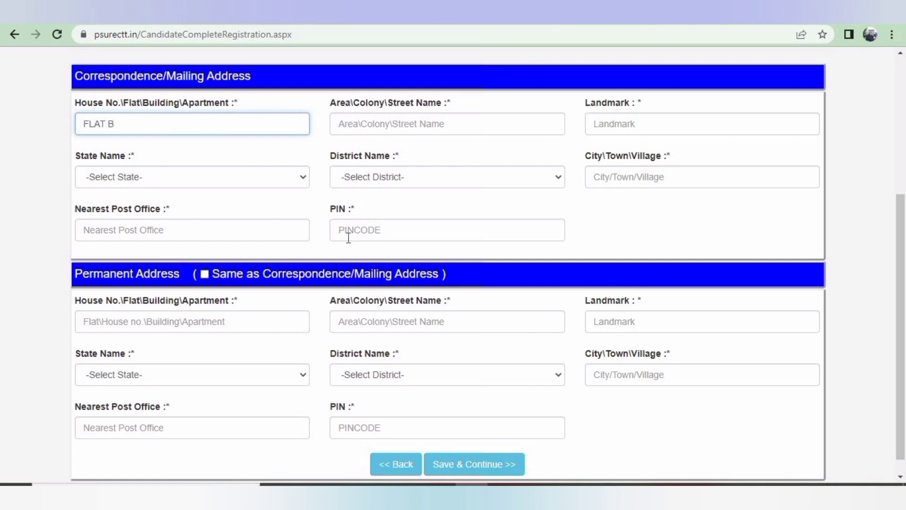
pyautogui.press('Tab')
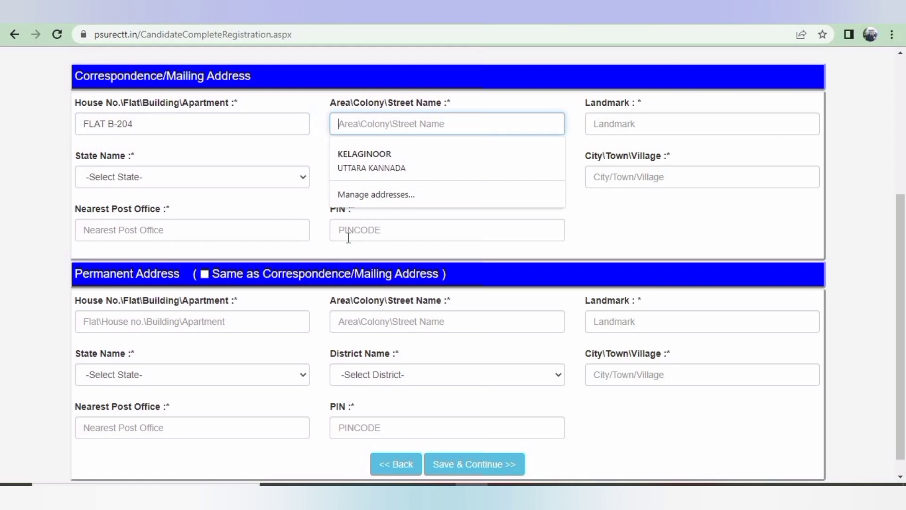
pyautogui.click(200, 123)
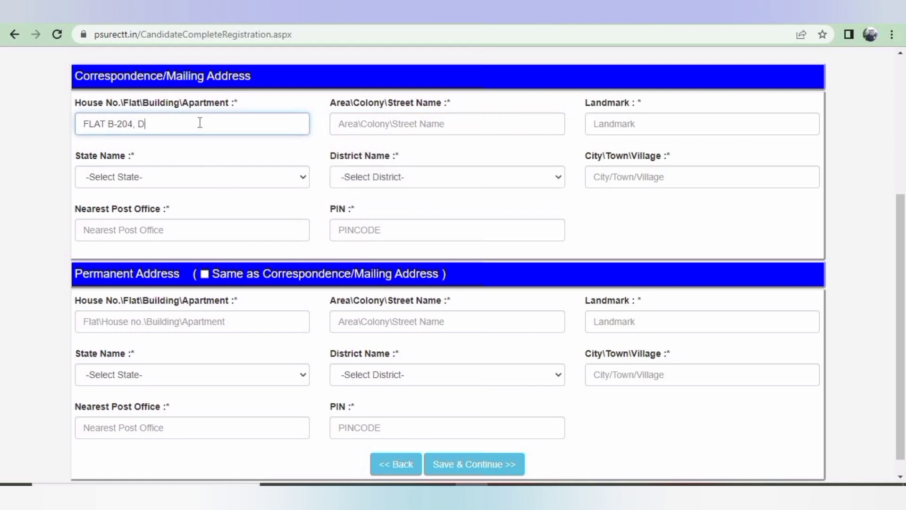
# Enter the area/street and landmark, then add the apartment name to the house line
pyautogui.press('Tab')
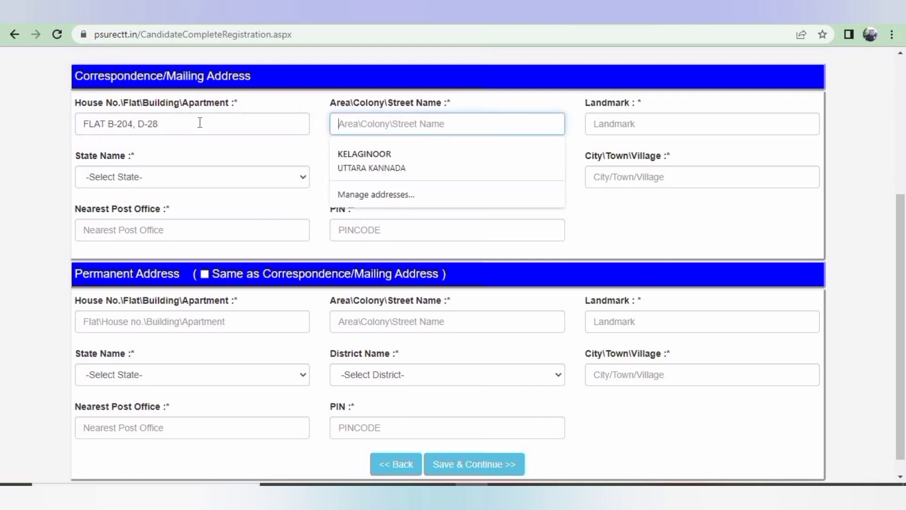
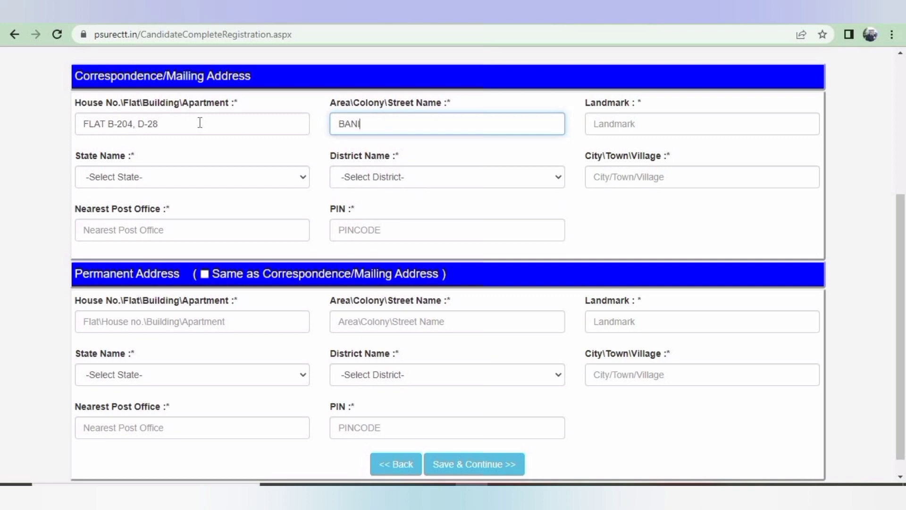
pyautogui.press('Tab')
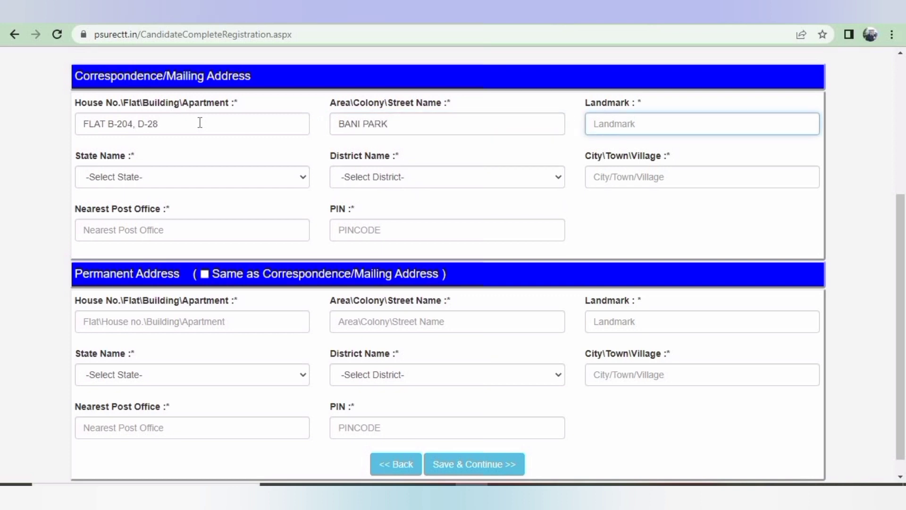
pyautogui.write('CHILDRENS ACADEMY')
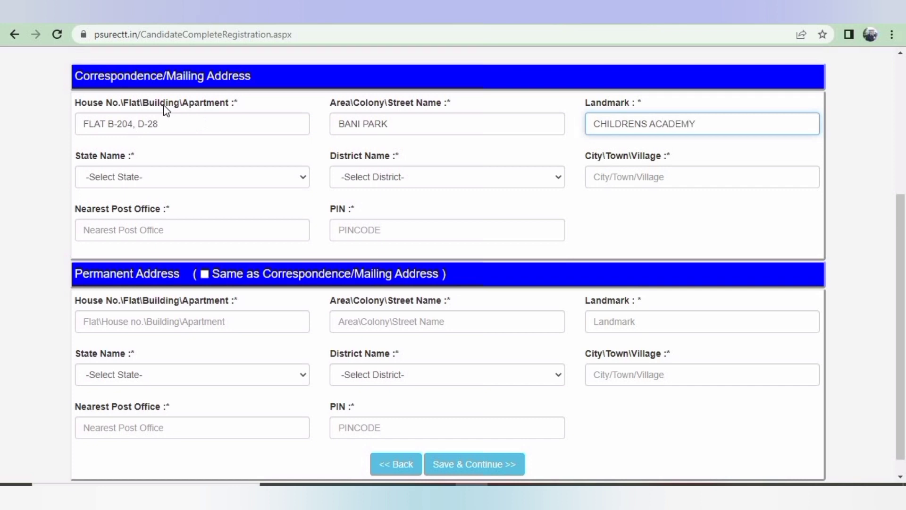
pyautogui.click(161, 126)
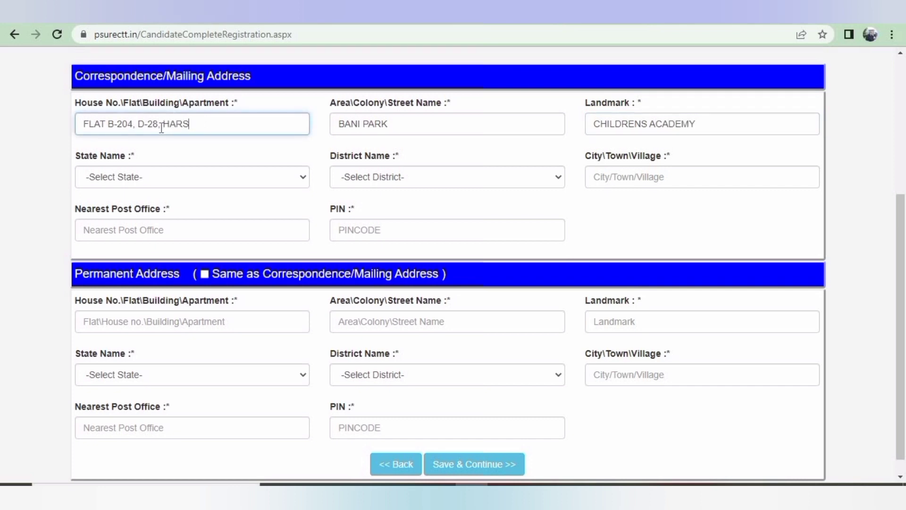
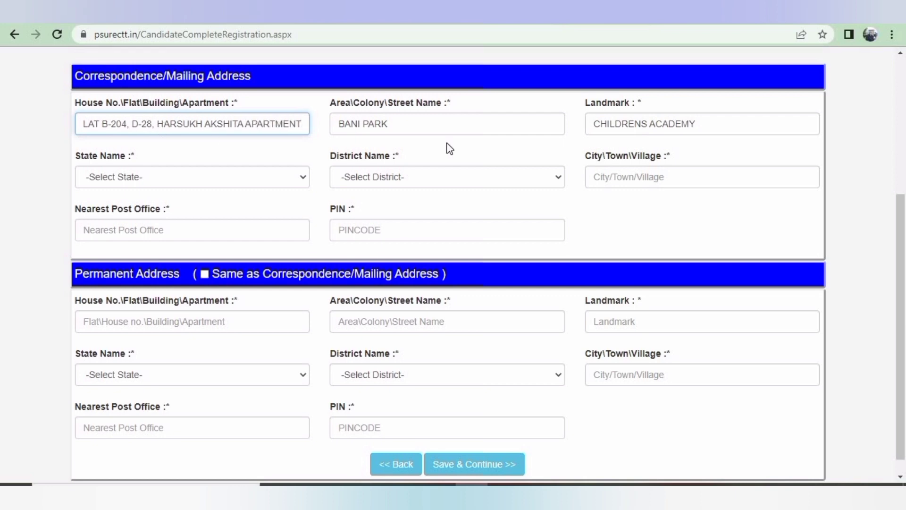
# Select Rajasthan as the state and Jaipur as the district
pyautogui.click(231, 177)
pyautogui.scroll(-5, 209, 386)
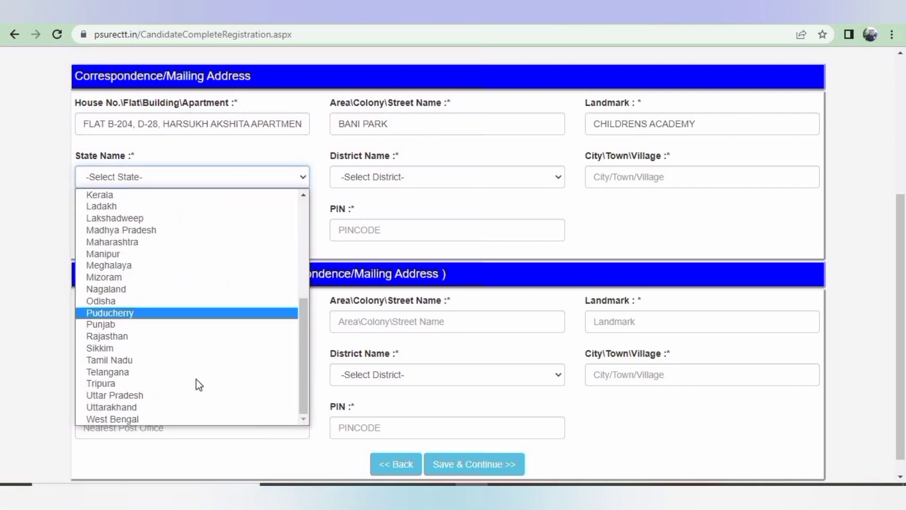
pyautogui.click(179, 335)
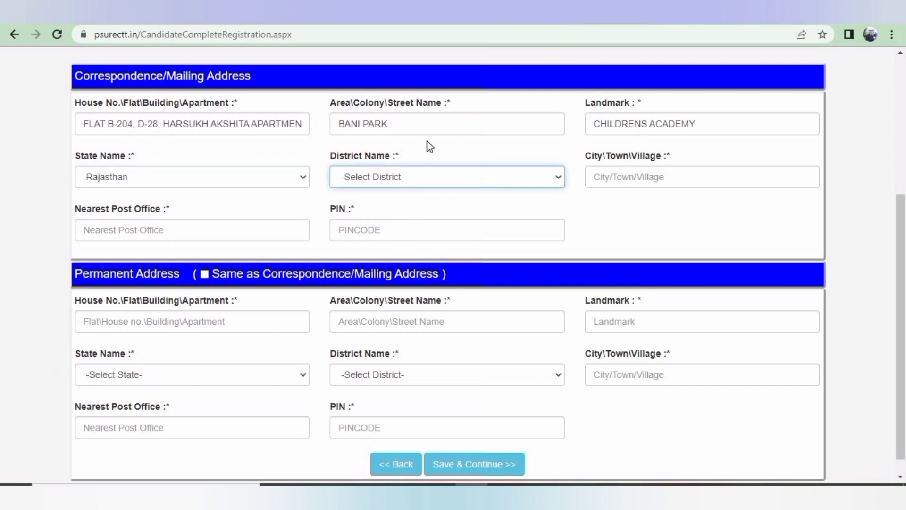
pyautogui.click(425, 178)
pyautogui.press('j')
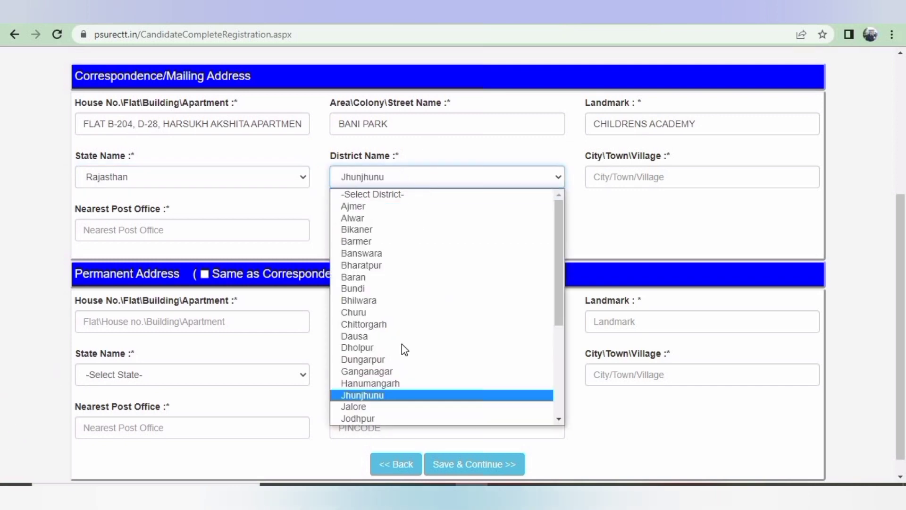
pyautogui.scroll(-1, 401, 404)
pyautogui.scroll(-2, 401, 404)
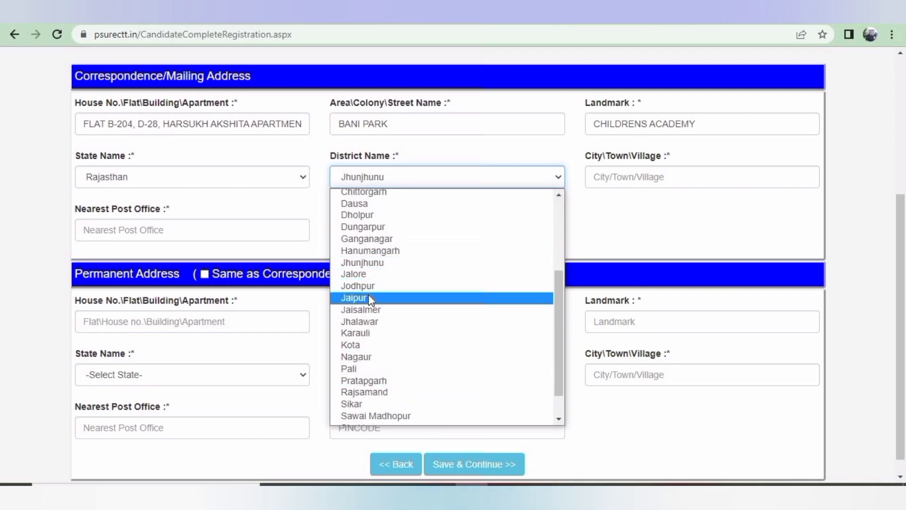
pyautogui.click(371, 298)
# Enter city, nearest post office and PIN code, and copy it as the permanent address
pyautogui.click(610, 178)
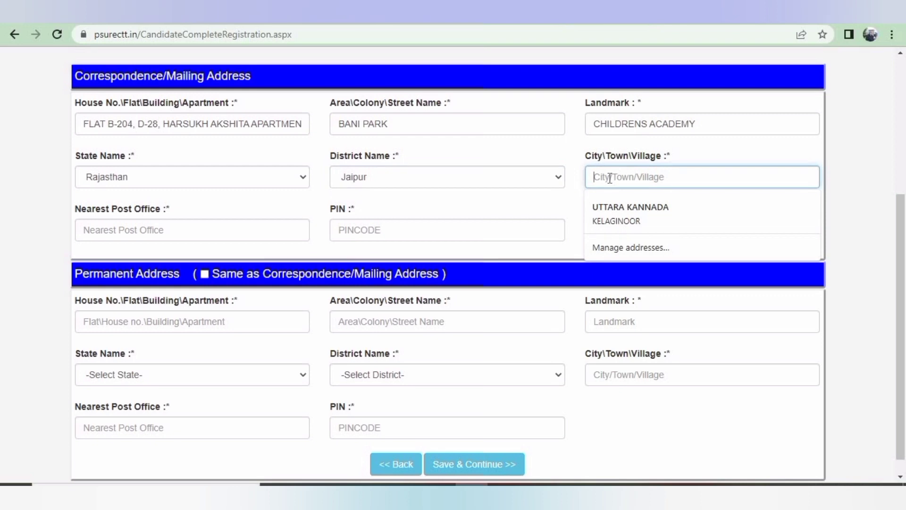
pyautogui.write('JAIPUR')
pyautogui.press('Tab')
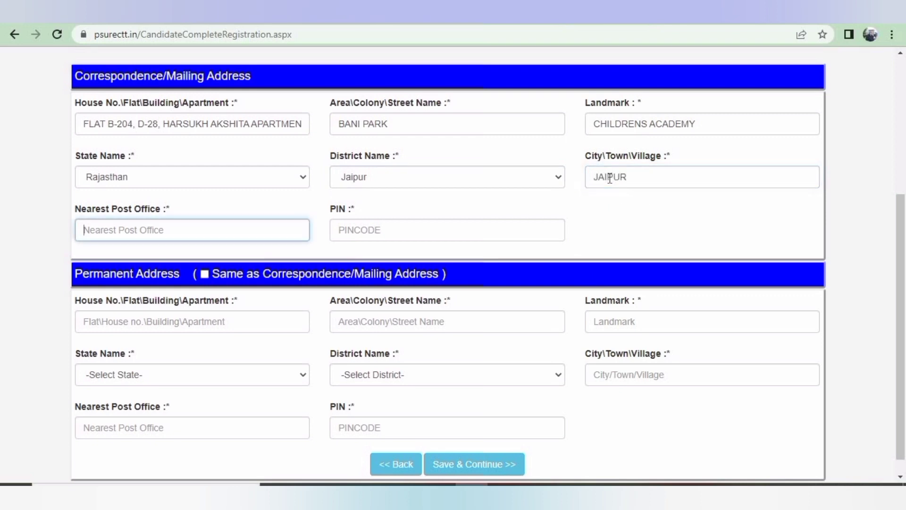
pyautogui.write('JAIPUR')
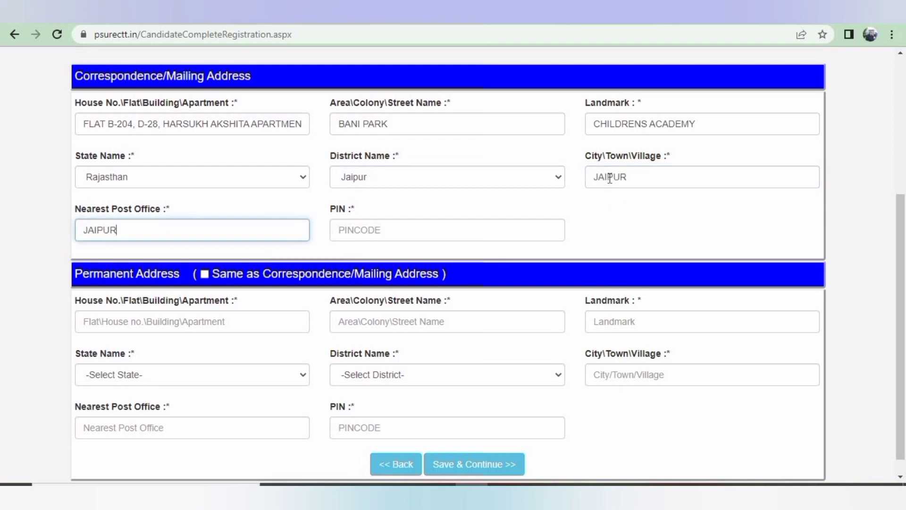
pyautogui.press('Tab')
pyautogui.write('3021')
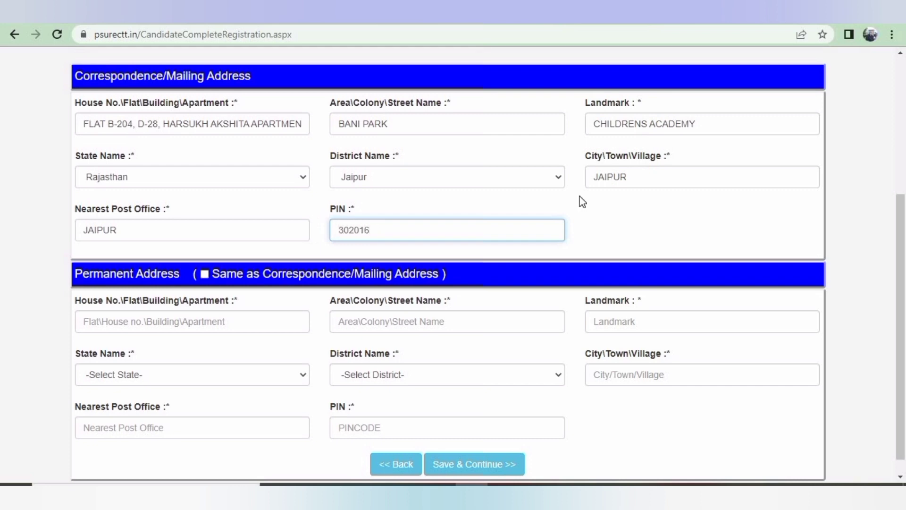
pyautogui.click(204, 275)
# Dismiss the saved notice and fill the 10th row: CBSE, 2008, 90.8 percent, I DIV
pyautogui.scroll(-1, 455, 475)
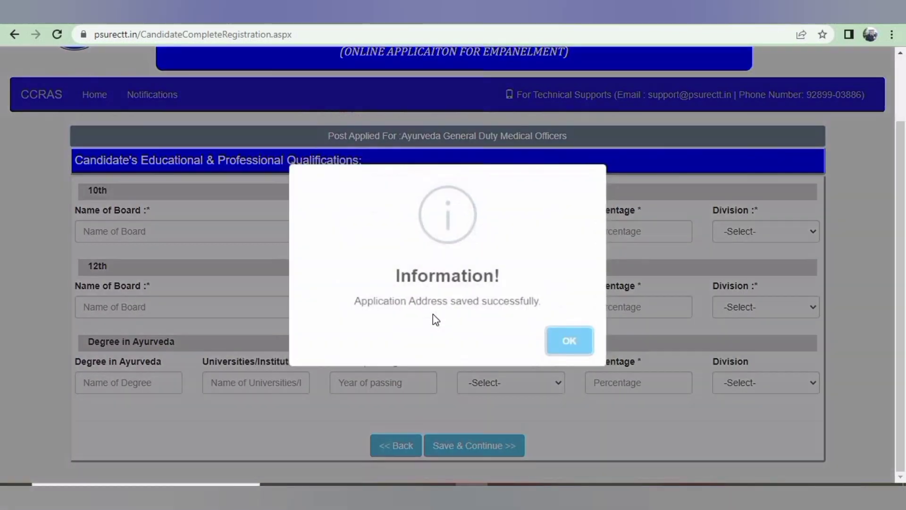
pyautogui.click(562, 344)
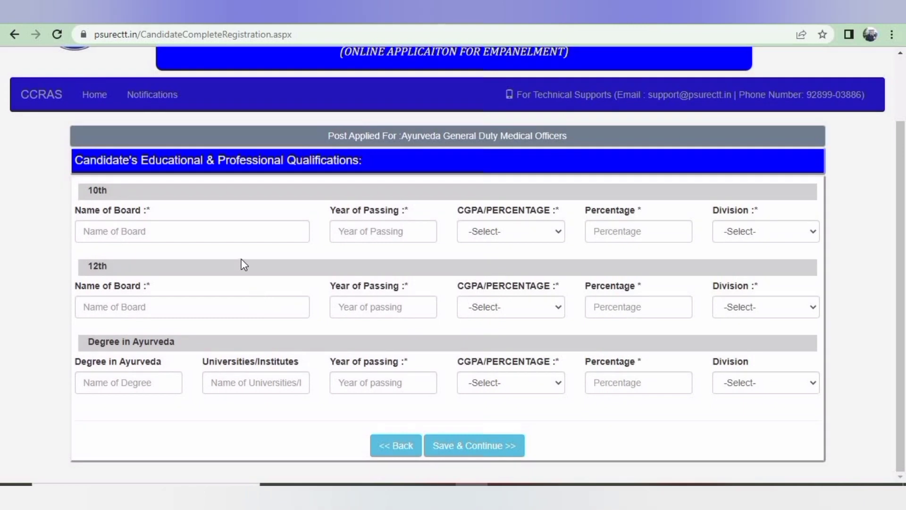
pyautogui.click(156, 224)
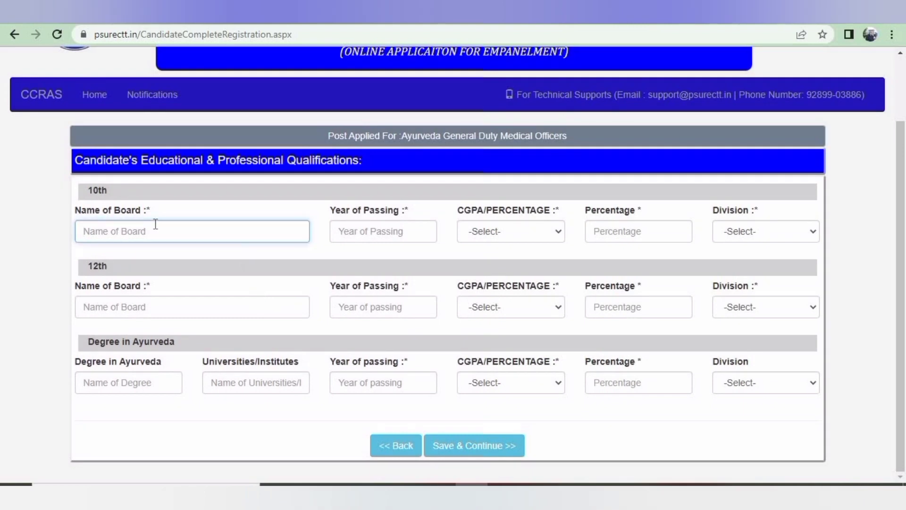
pyautogui.write('CBSE')
pyautogui.press('Tab')
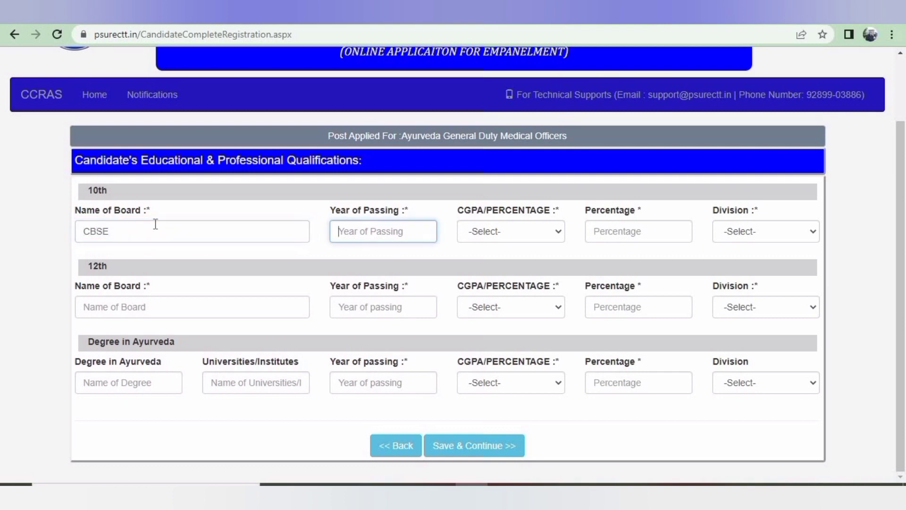
pyautogui.write('200')
pyautogui.press('Tab')
pyautogui.press('Tab')
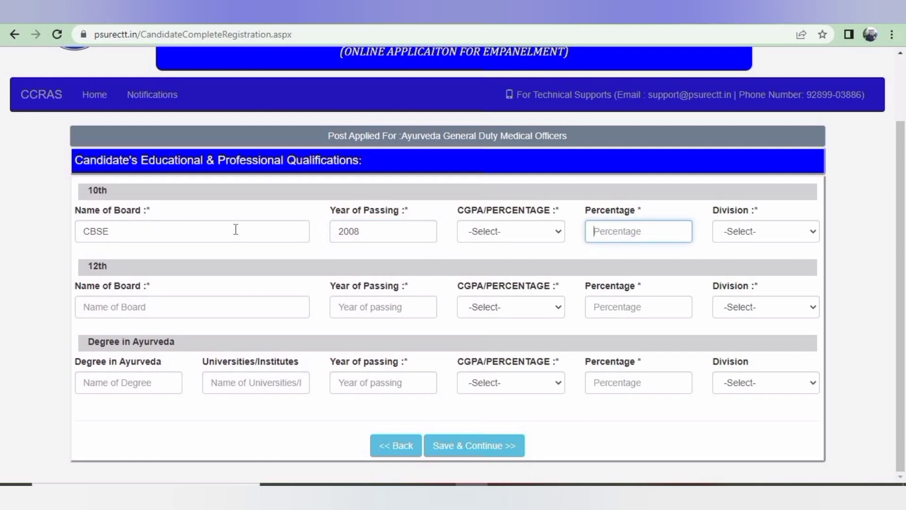
pyautogui.write('90.8')
pyautogui.hotkey('shift', 'Tab')
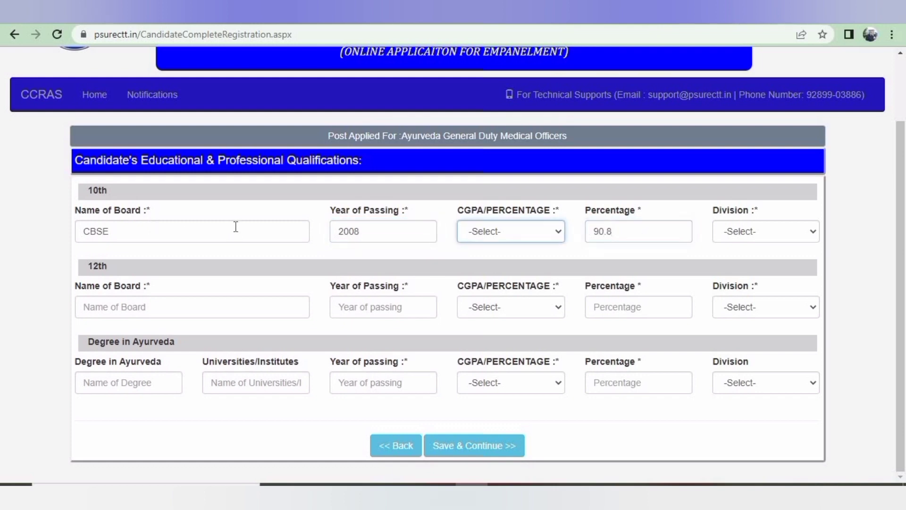
pyautogui.click(788, 231)
pyautogui.click(779, 259)
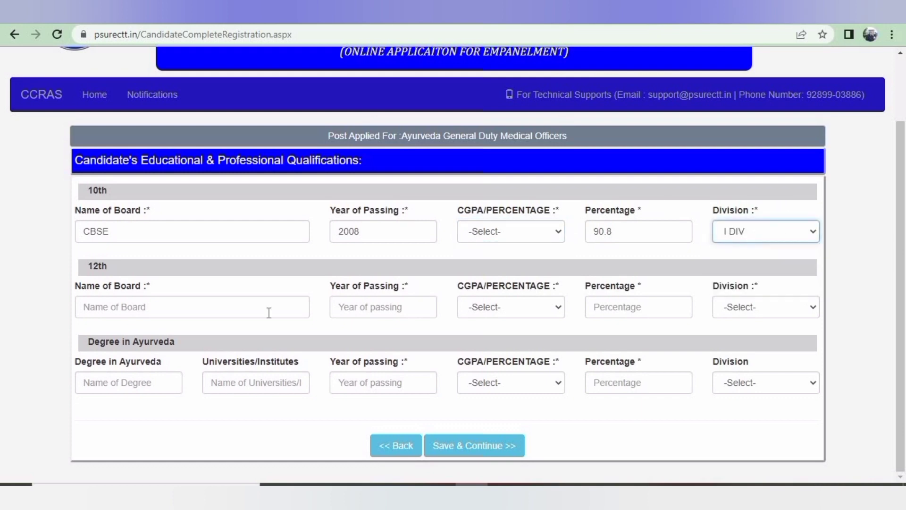
pyautogui.click(175, 310)
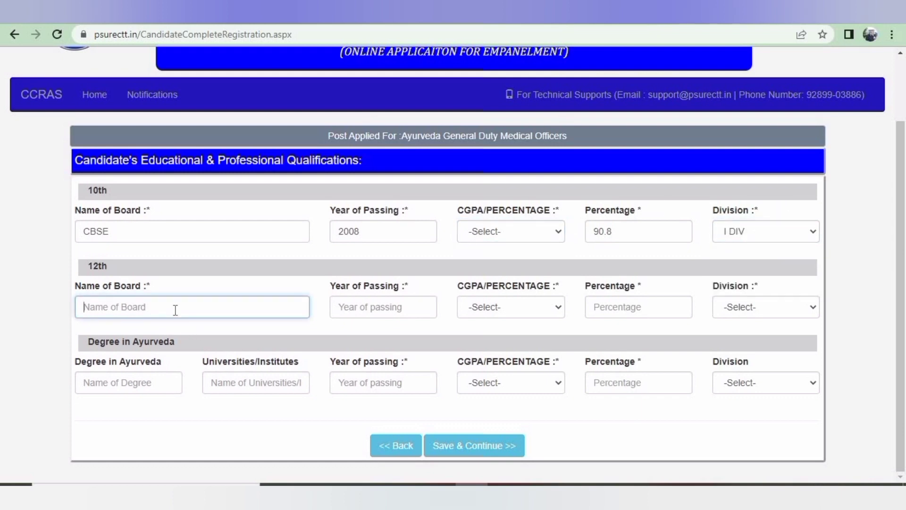
# Fill the 12th row: PUC, 2010, 92.5 percent, I DIV
pyautogui.write('PR')
pyautogui.press('BackSpace')
pyautogui.press('BackSpace')
pyautogui.write('UC')
pyautogui.press('Tab')
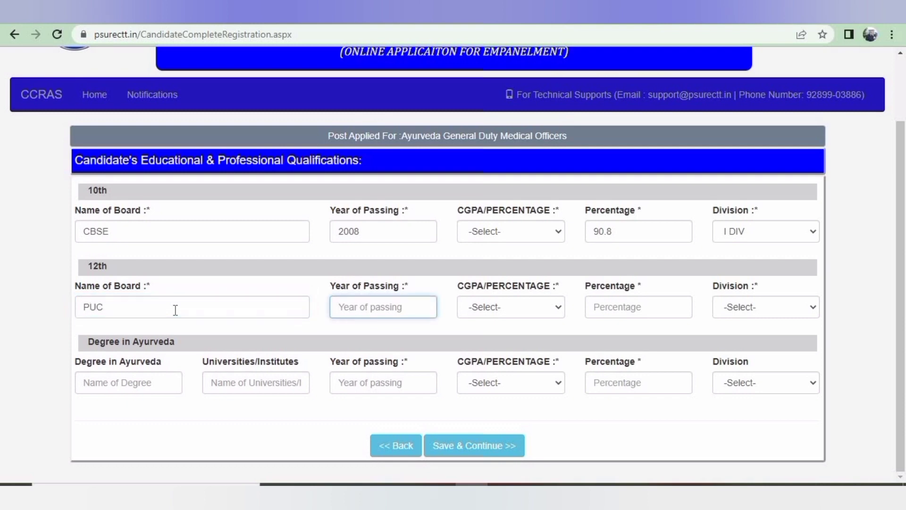
pyautogui.write('2010')
pyautogui.press('Tab')
pyautogui.press('Tab')
pyautogui.write('9')
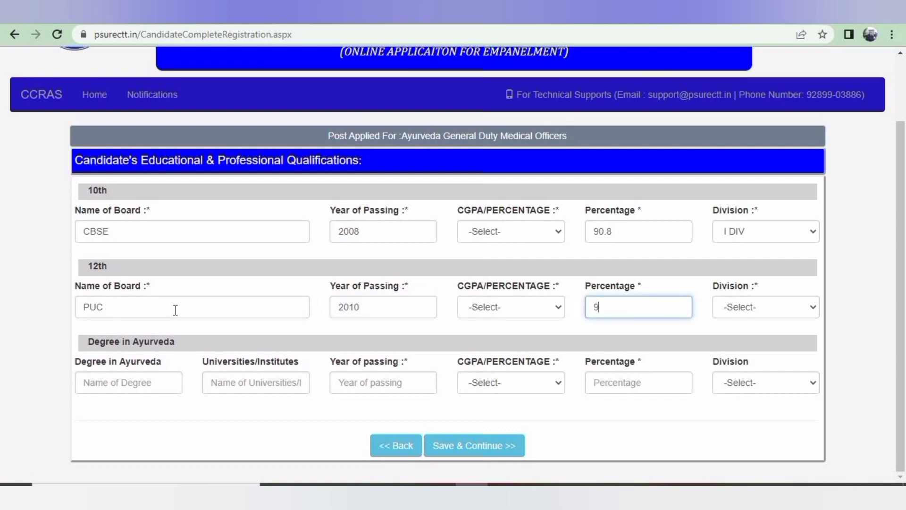
pyautogui.press('Tab')
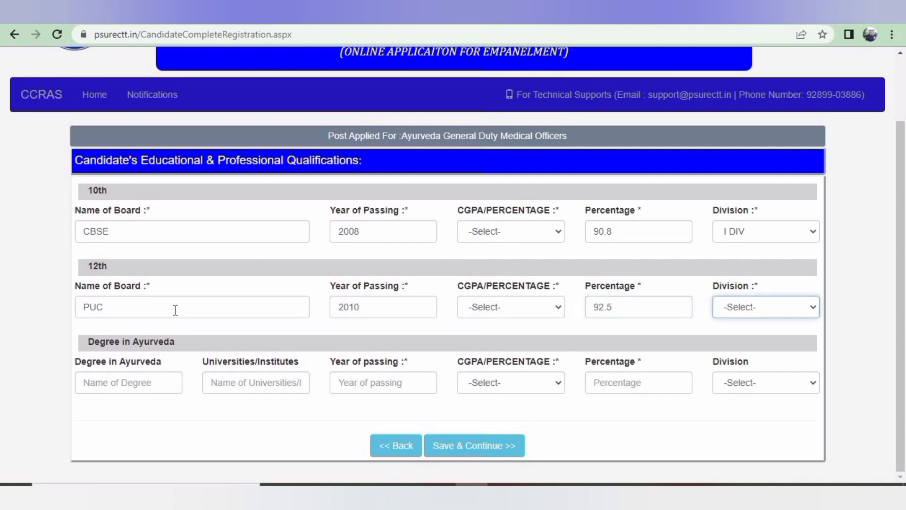
pyautogui.click(764, 310)
pyautogui.click(755, 339)
# Enter the degree as BAMS from RGUHS, trimming the extra MD(Ay.) and DSRRAU text
pyautogui.click(106, 383)
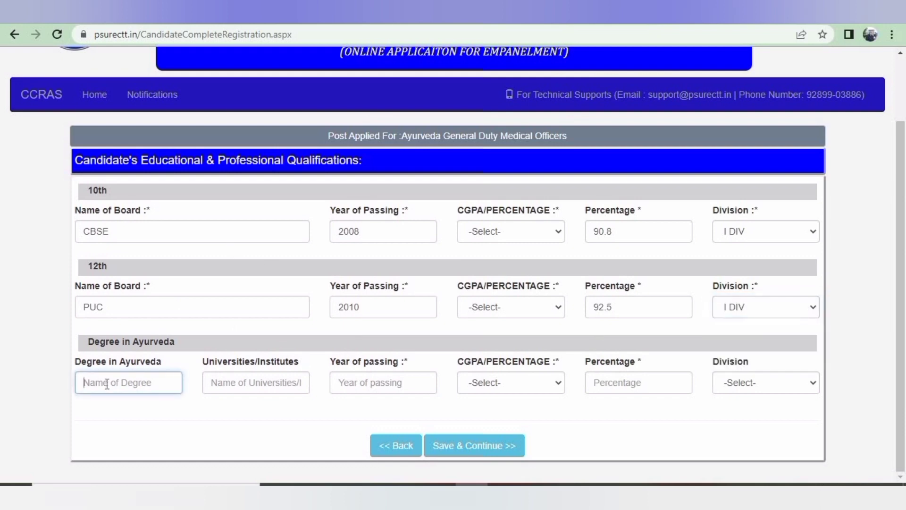
pyautogui.write('BAMS')
pyautogui.write('. M')
pyautogui.write('MD')
pyautogui.write('Ay.)')
pyautogui.click(250, 381)
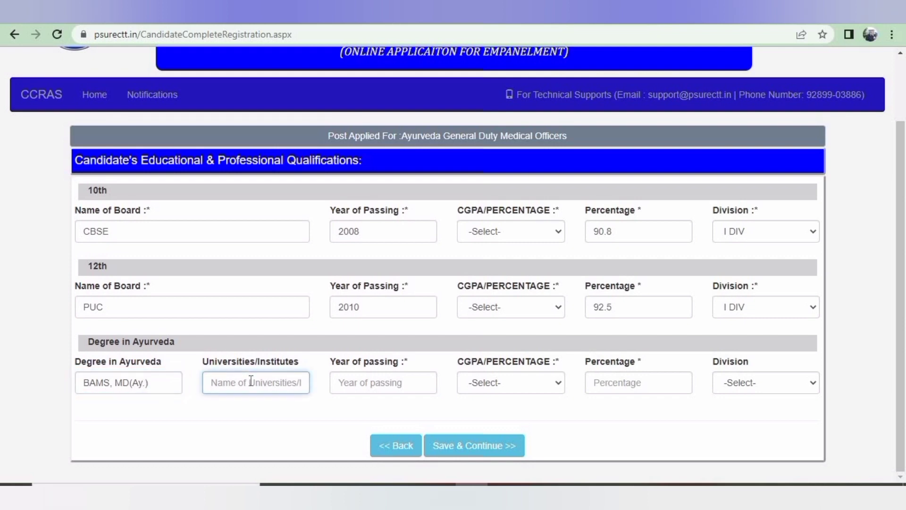
pyautogui.write('RGUHS, DSRRAU')
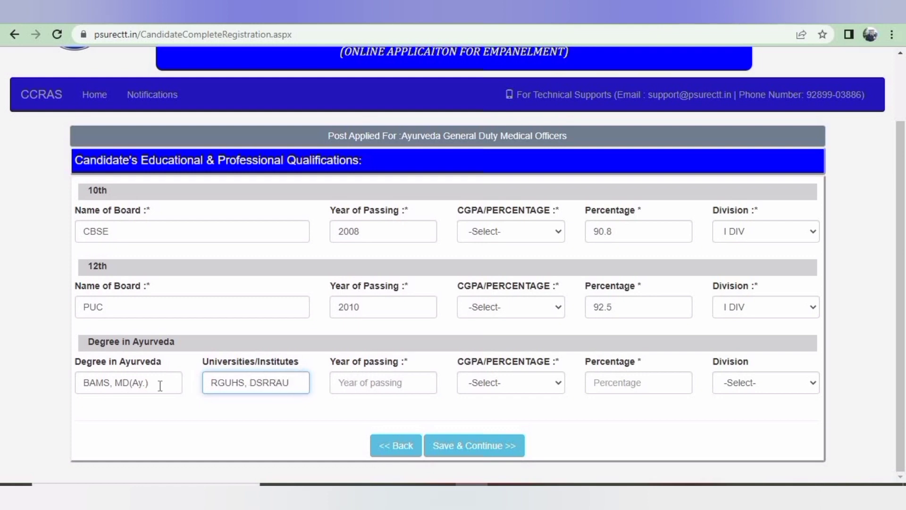
pyautogui.moveTo(152, 385); pyautogui.dragTo(114, 385)
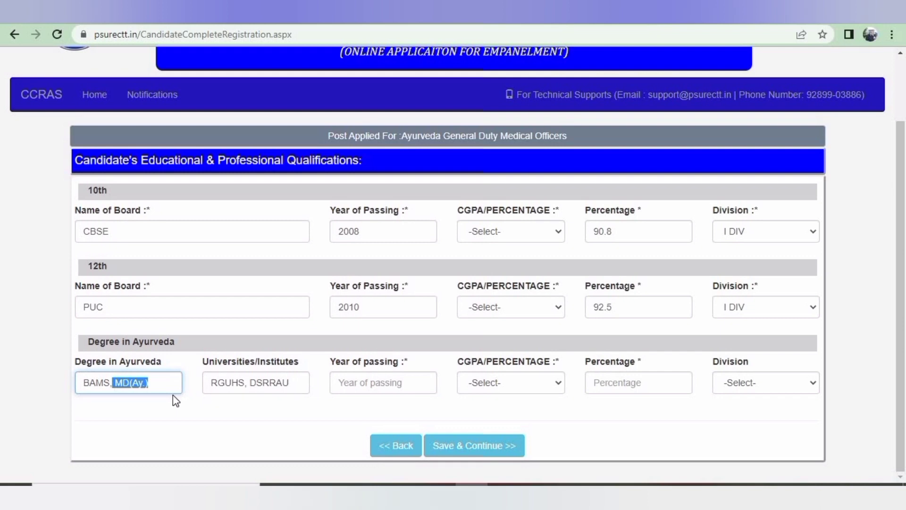
pyautogui.press('BackSpace')
pyautogui.press('BackSpace')
pyautogui.moveTo(290, 384); pyautogui.dragTo(246, 384)
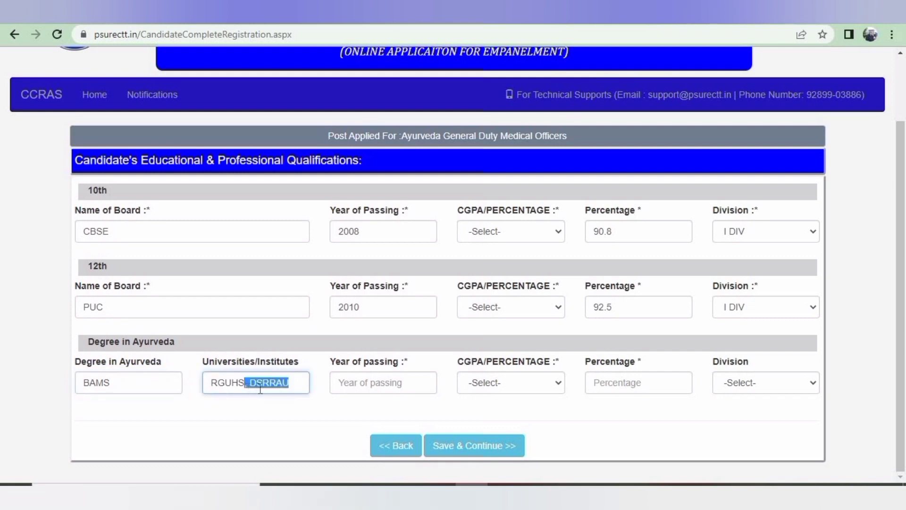
pyautogui.press('BackSpace')
# Complete the degree row with year 2014, 78.6 percent and I DIV
pyautogui.click(353, 384)
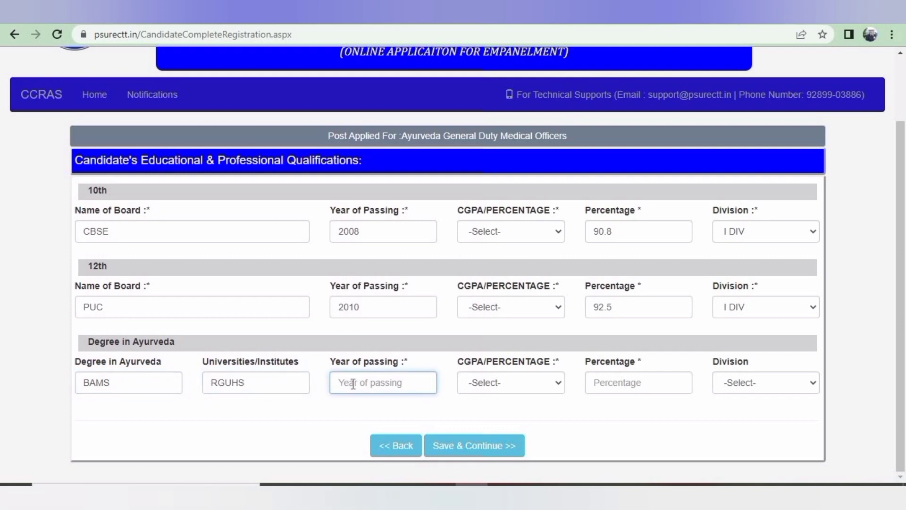
pyautogui.write('2014')
pyautogui.press('Tab')
pyautogui.write('7')
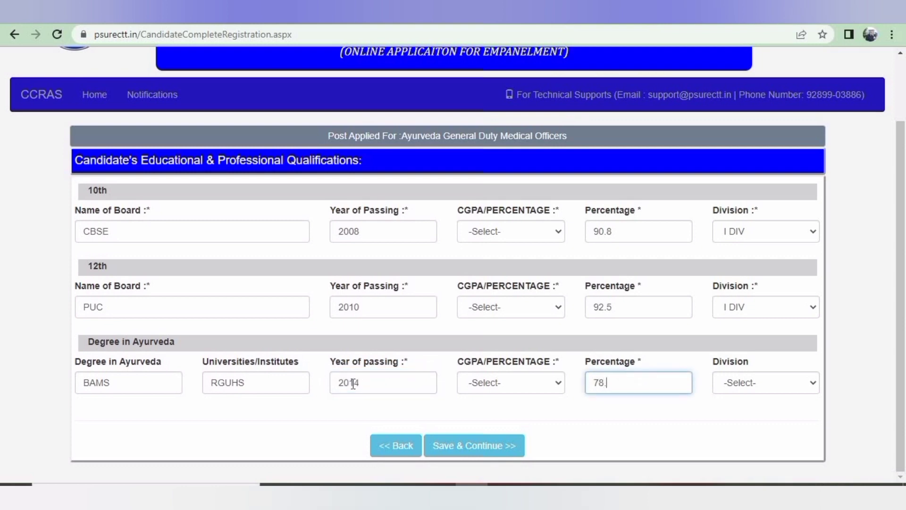
pyautogui.write('8.6')
pyautogui.press('Tab')
pyautogui.click(781, 382)
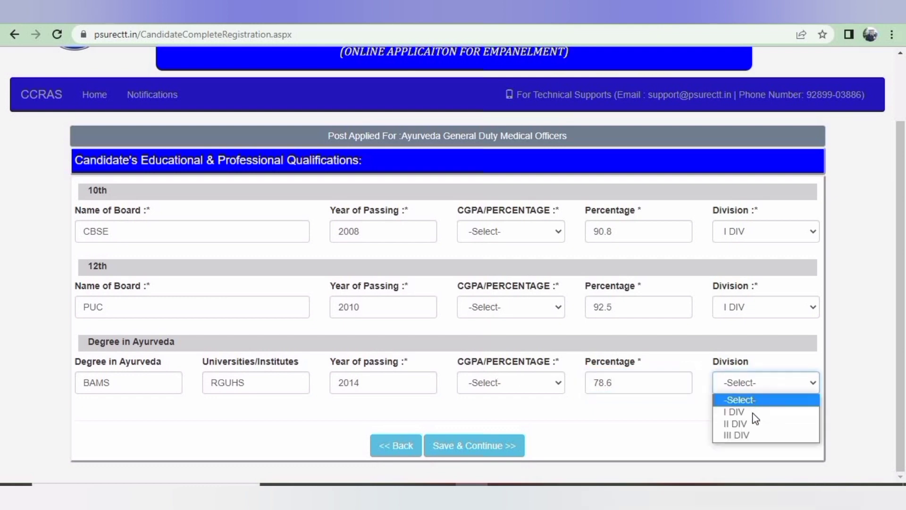
pyautogui.click(729, 412)
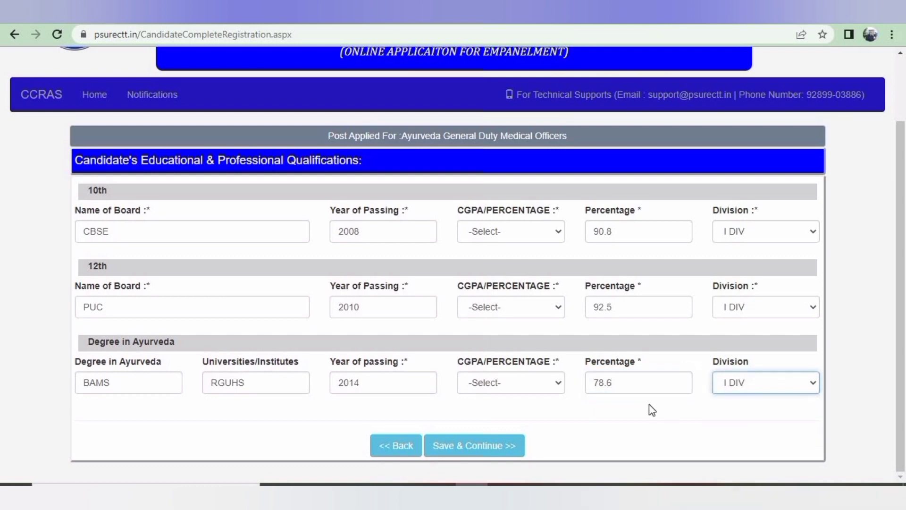
# Set the 10th and 12th score types to PERCENTAGE and the degree to CGPA, then save the qualifications
pyautogui.click(447, 450)
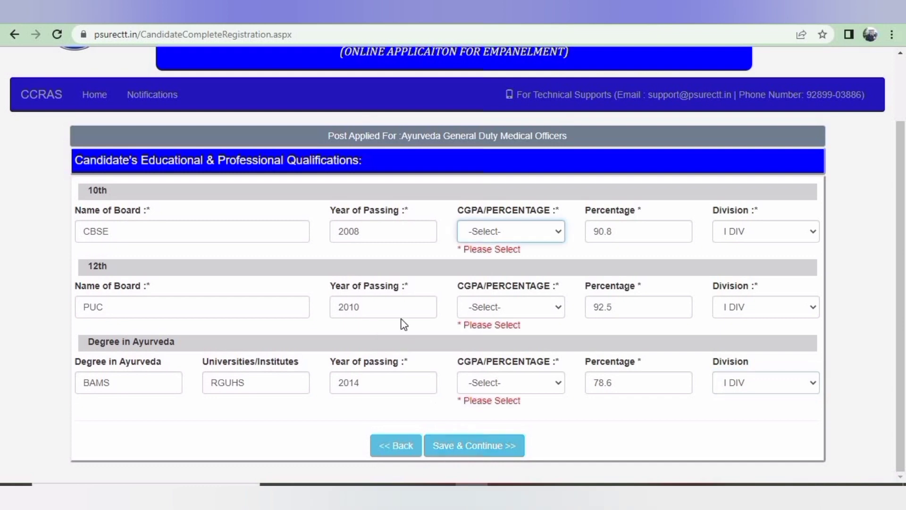
pyautogui.click(546, 386)
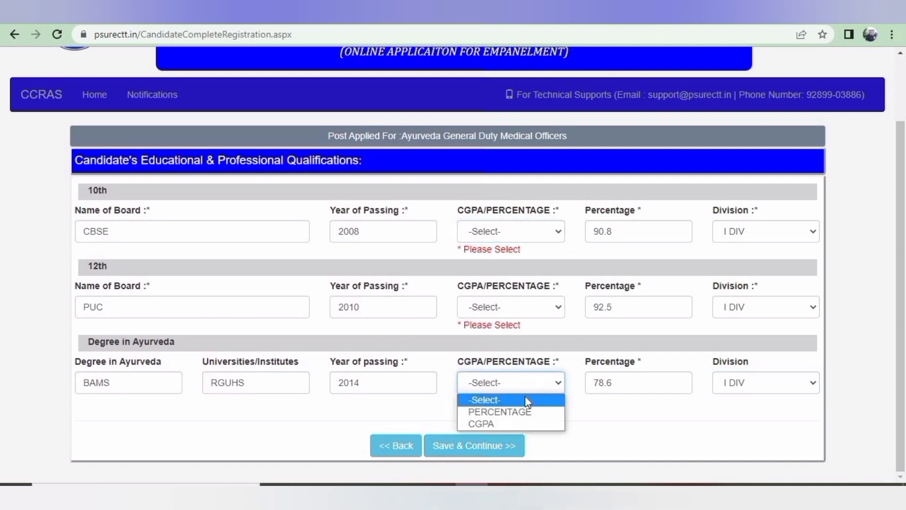
pyautogui.click(528, 412)
pyautogui.click(512, 306)
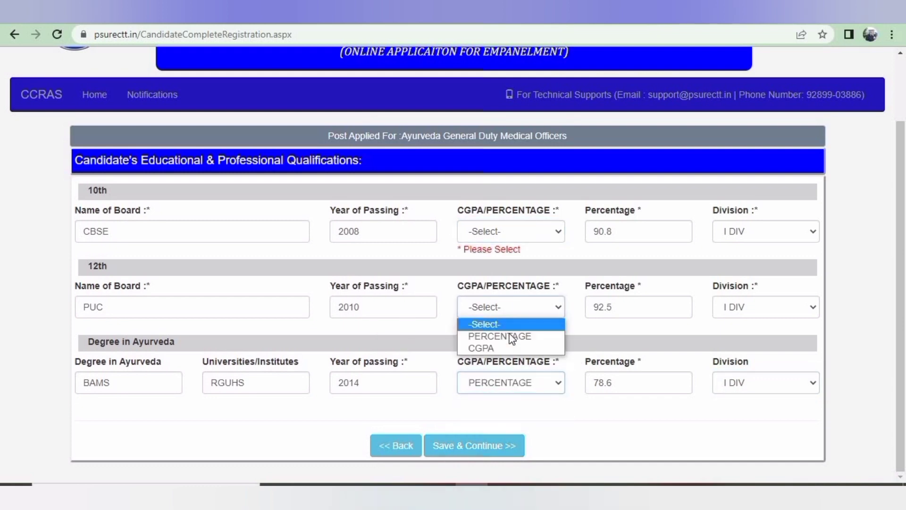
pyautogui.click(513, 334)
pyautogui.click(508, 239)
pyautogui.click(509, 259)
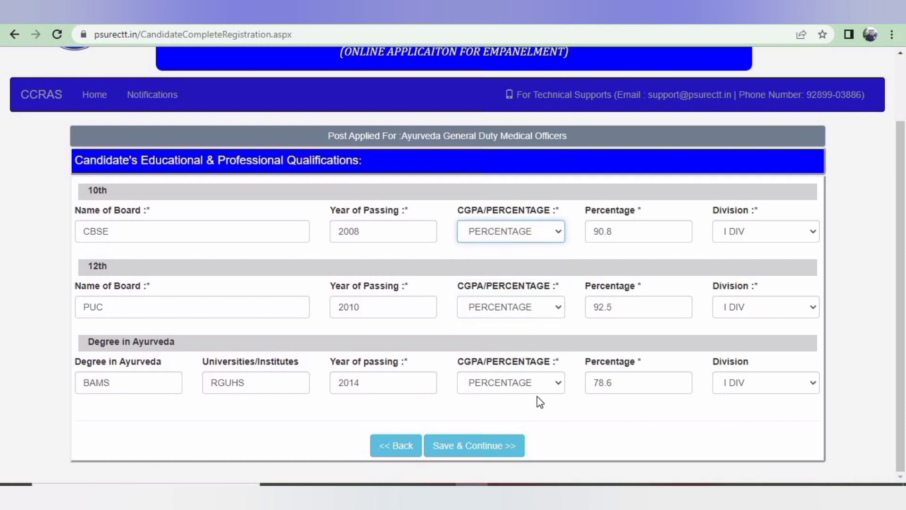
pyautogui.click(498, 380)
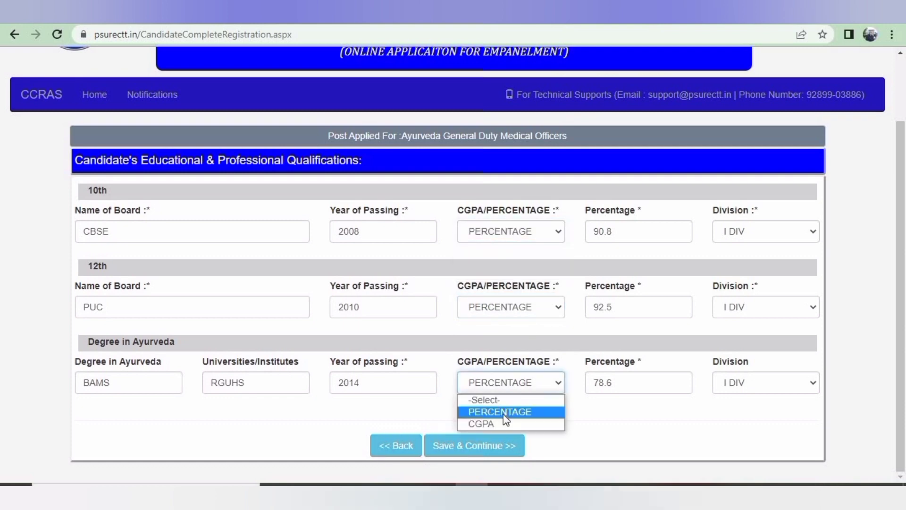
pyautogui.click(503, 422)
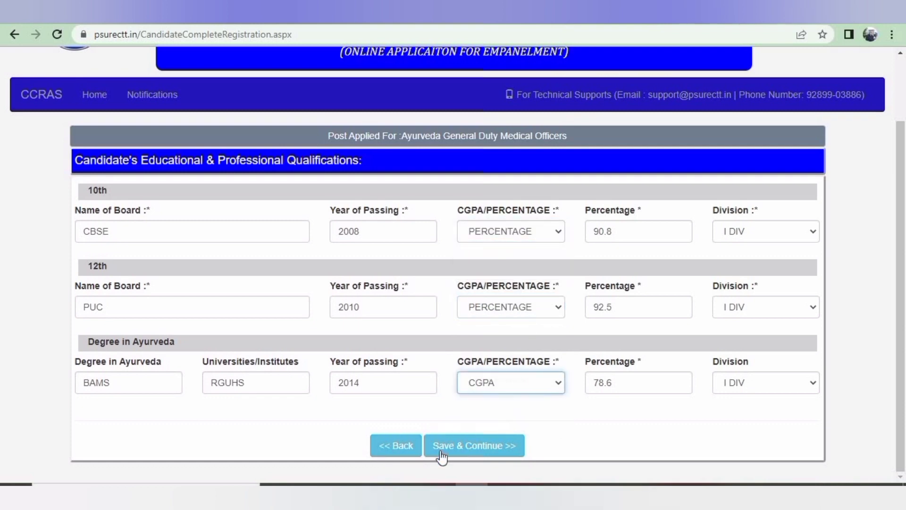
pyautogui.click(466, 452)
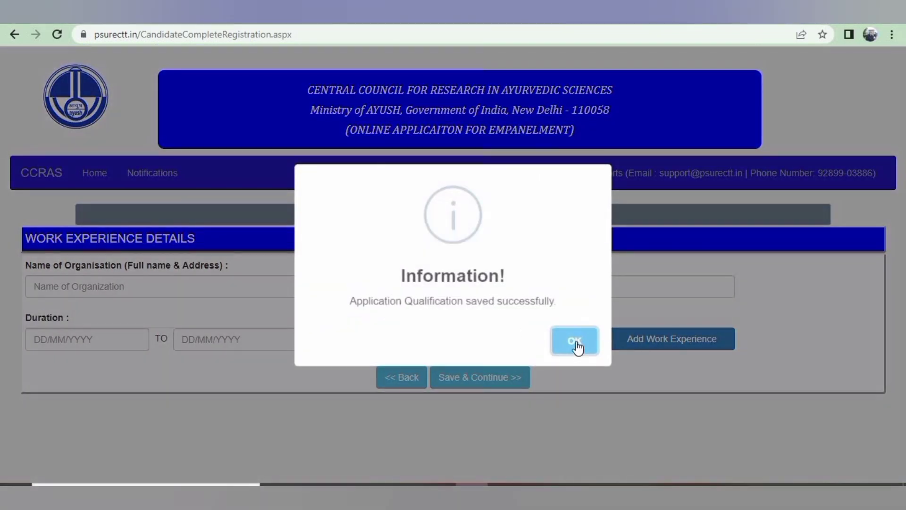
pyautogui.click(576, 343)
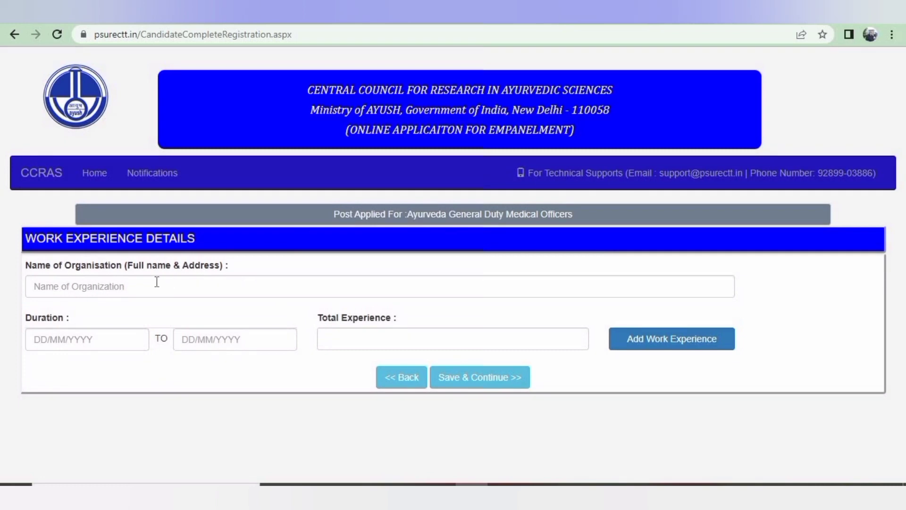
# Enter organisation SHRI DHANWANTRY AYURVEDA COLLEGE HOSPITAL CHANDIG with start date 13/12/2019
pyautogui.click(157, 283)
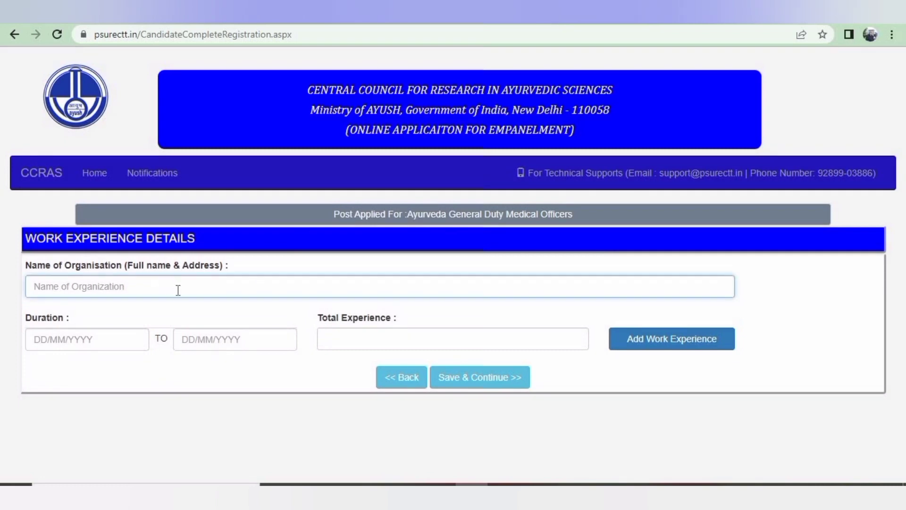
pyautogui.write('SHRI ')
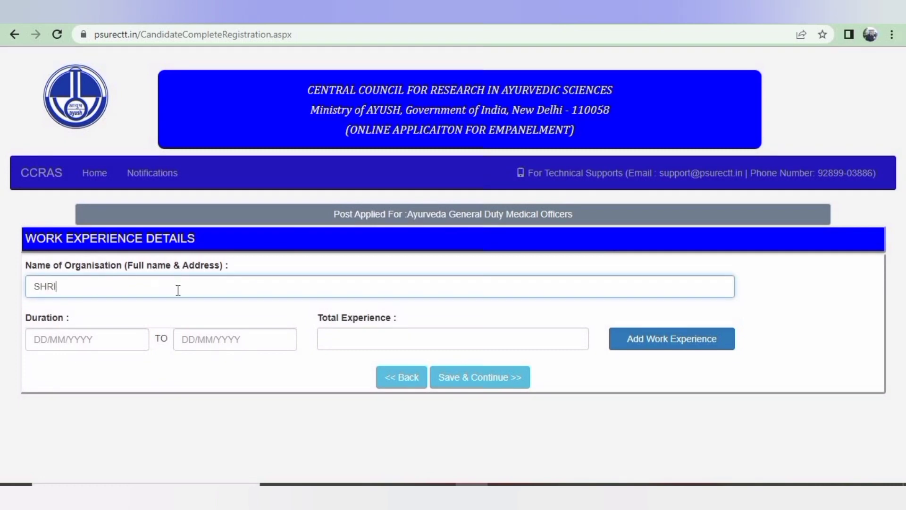
pyautogui.write('DHANWANTRY AYURVEDA C')
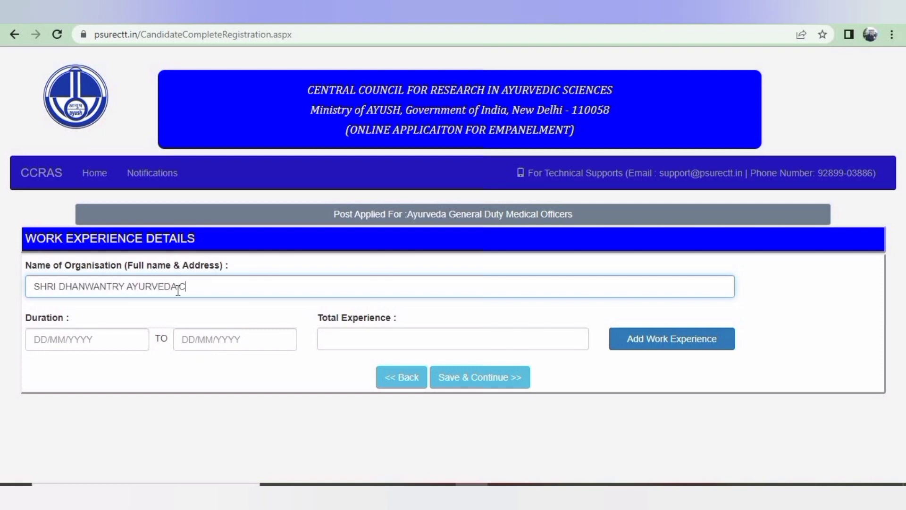
pyautogui.write('OLLEGE  HOSPITAL')
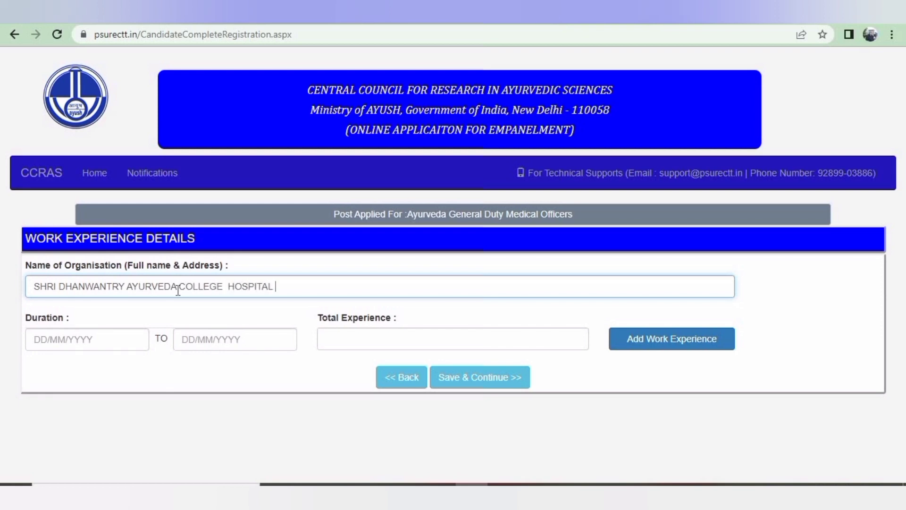
pyautogui.write(' CHANDIG')
pyautogui.moveTo(276, 286); pyautogui.dragTo(324, 287)
pyautogui.click(327, 286)
pyautogui.click(94, 336)
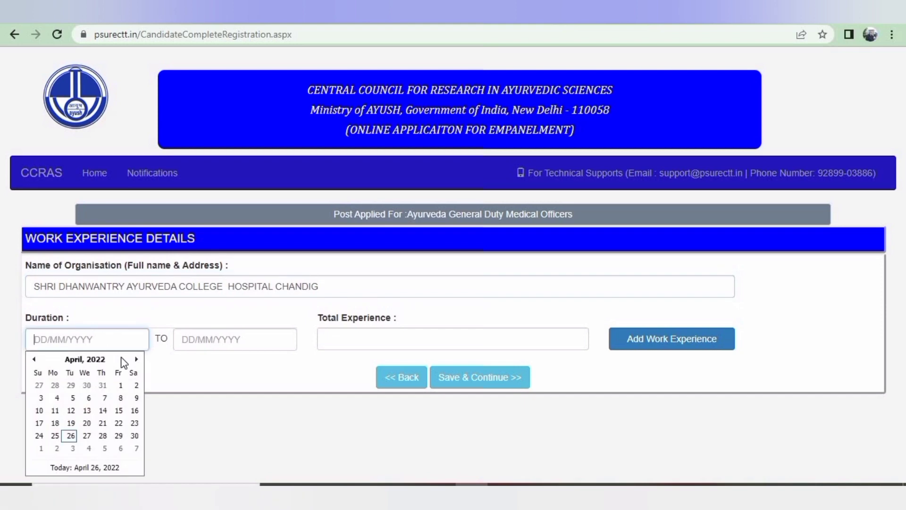
pyautogui.click(84, 359)
pyautogui.click(34, 359)
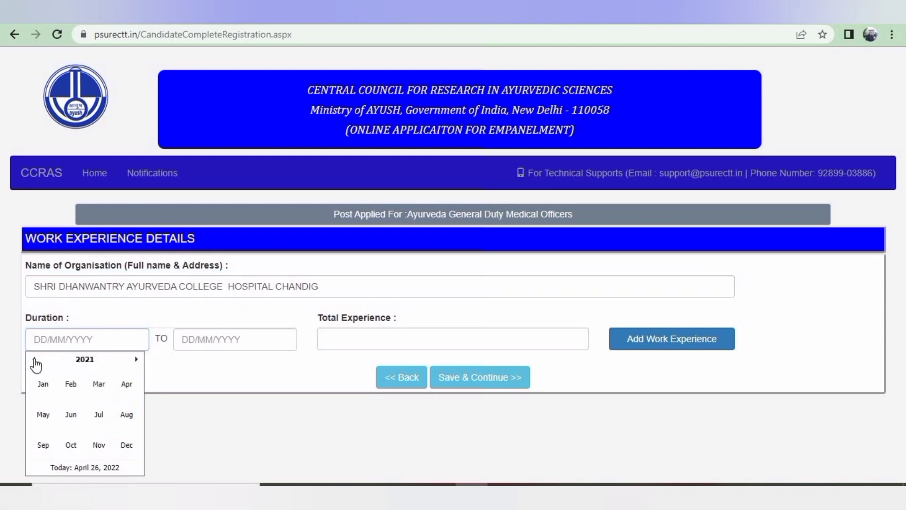
pyautogui.click(34, 360)
pyautogui.click(34, 359)
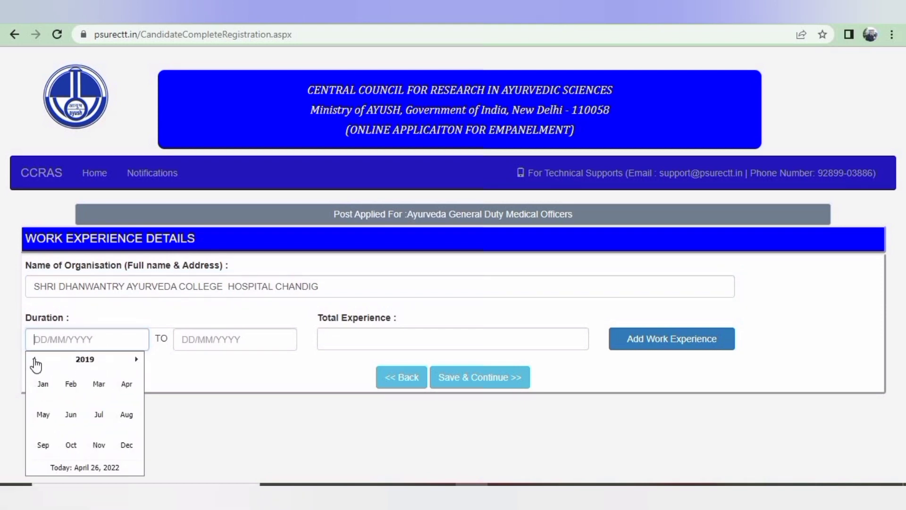
pyautogui.click(126, 448)
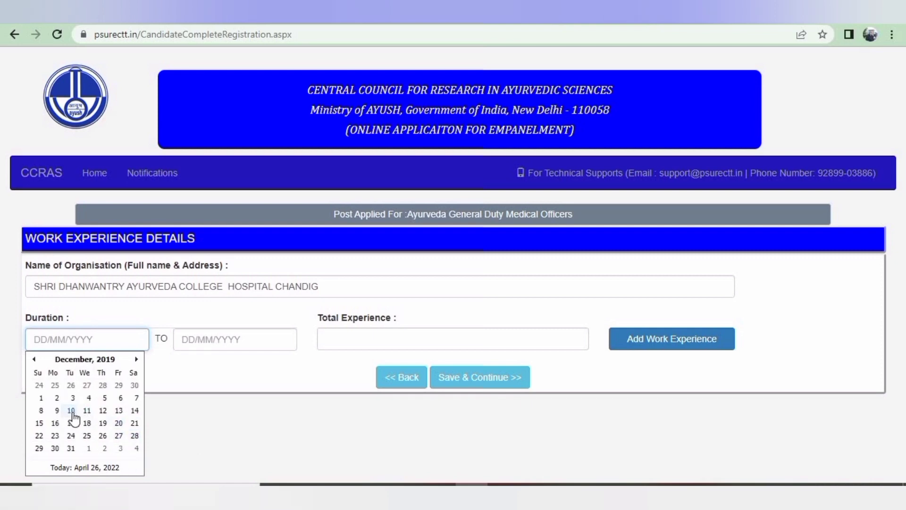
pyautogui.click(119, 410)
# Set the end date to 06/03/2021 and add the work-experience row
pyautogui.click(255, 344)
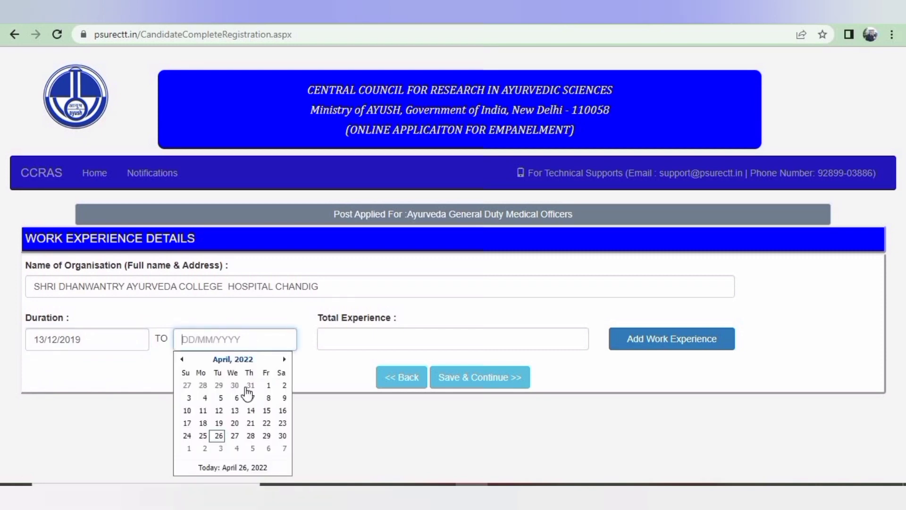
pyautogui.click(182, 360)
pyautogui.click(182, 360)
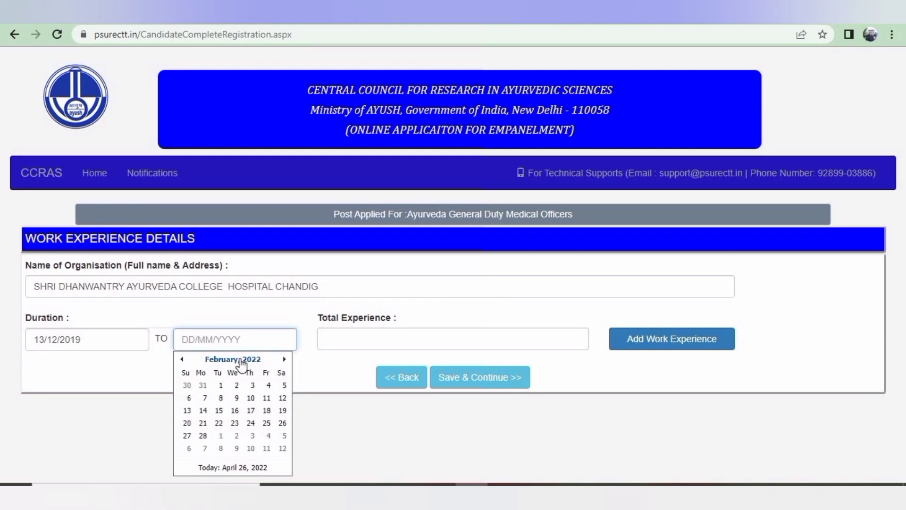
pyautogui.click(233, 360)
pyautogui.click(182, 359)
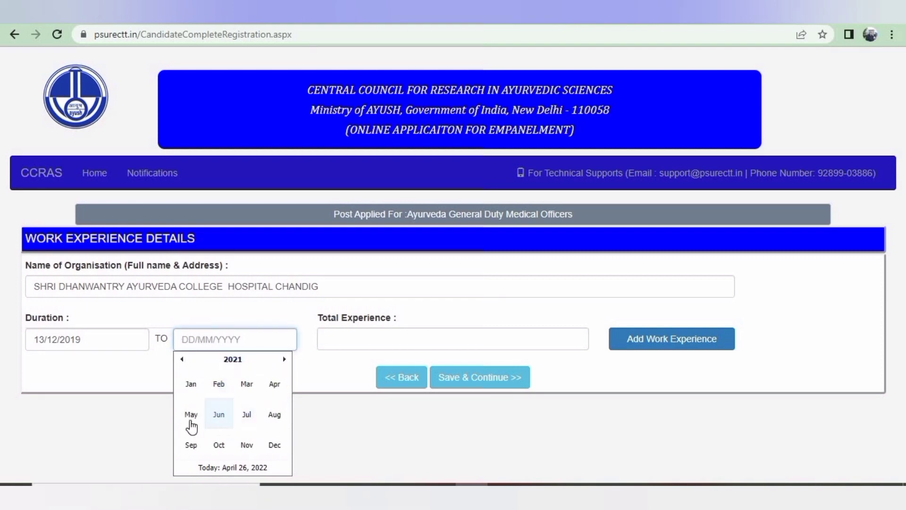
pyautogui.click(247, 390)
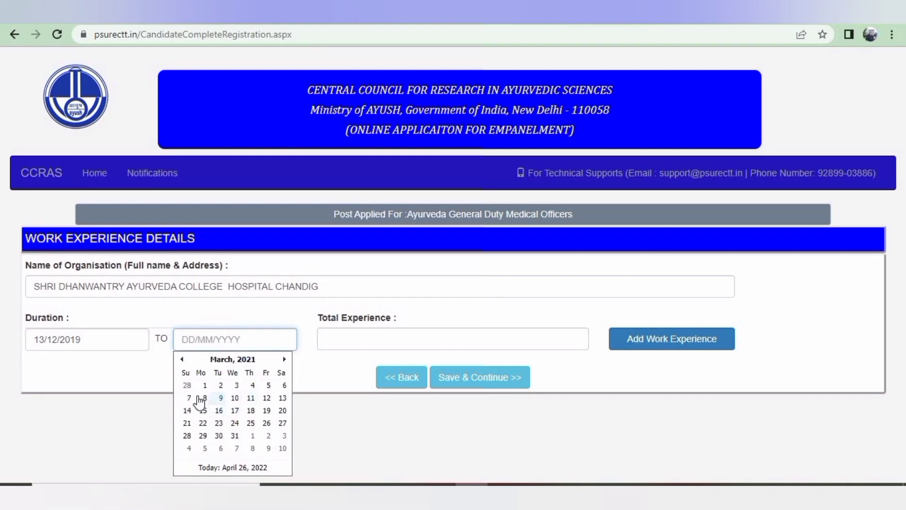
pyautogui.click(283, 386)
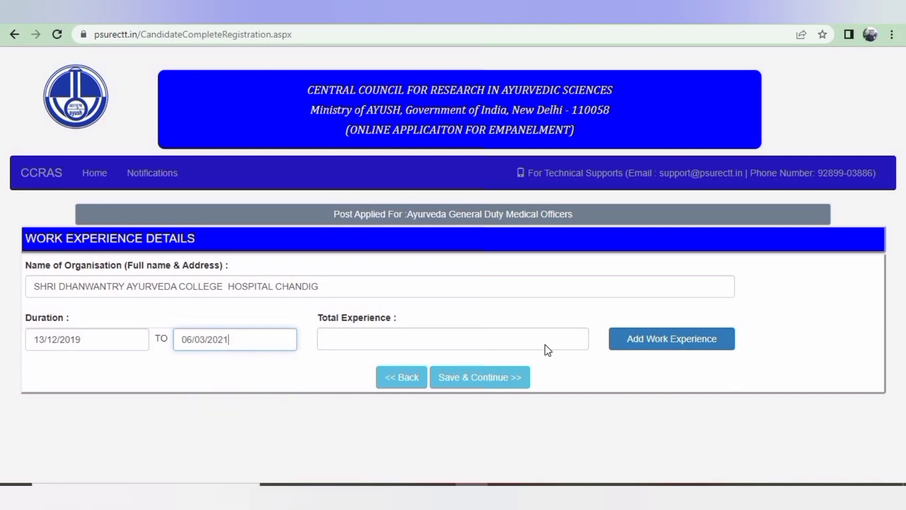
pyautogui.click(627, 341)
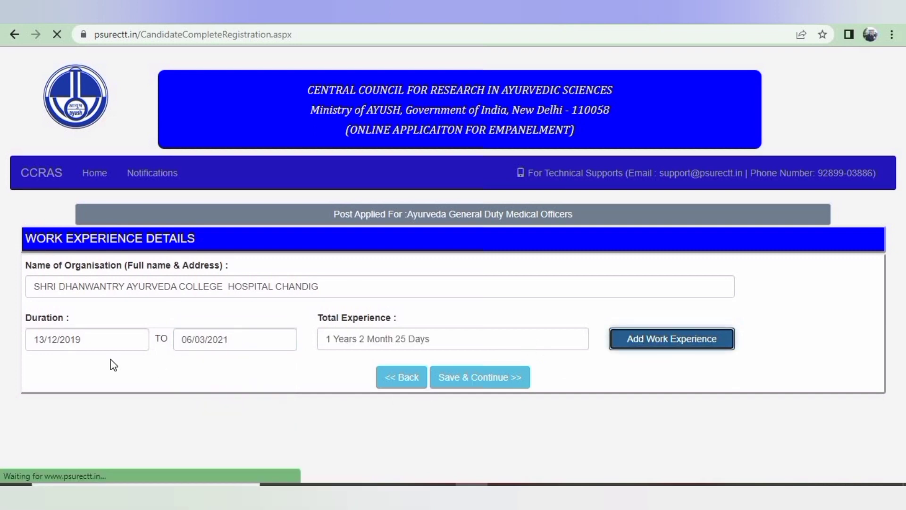
pyautogui.click(689, 344)
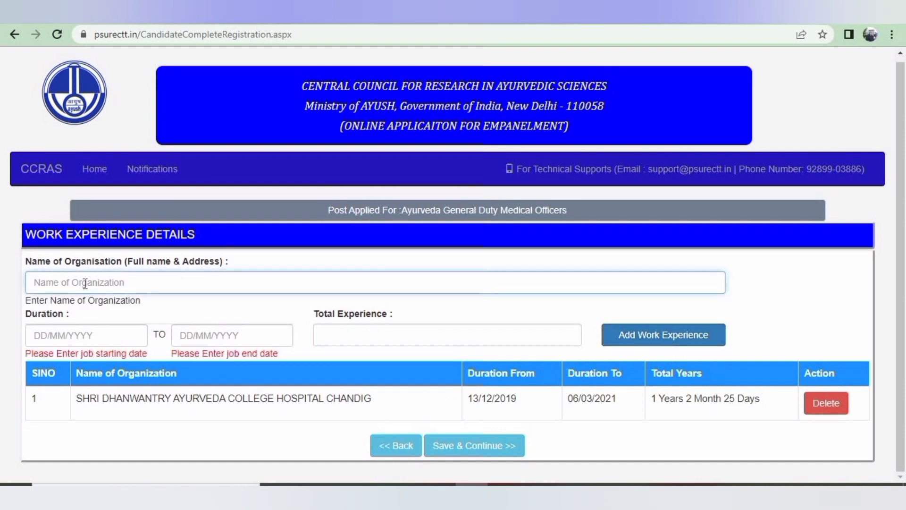
# Enter organisation DHANVANTARI AYURVEDA COLLEGE HOSPITAL SIDDAPUR with start date 15/03/2021
pyautogui.write('DHANVANTA')
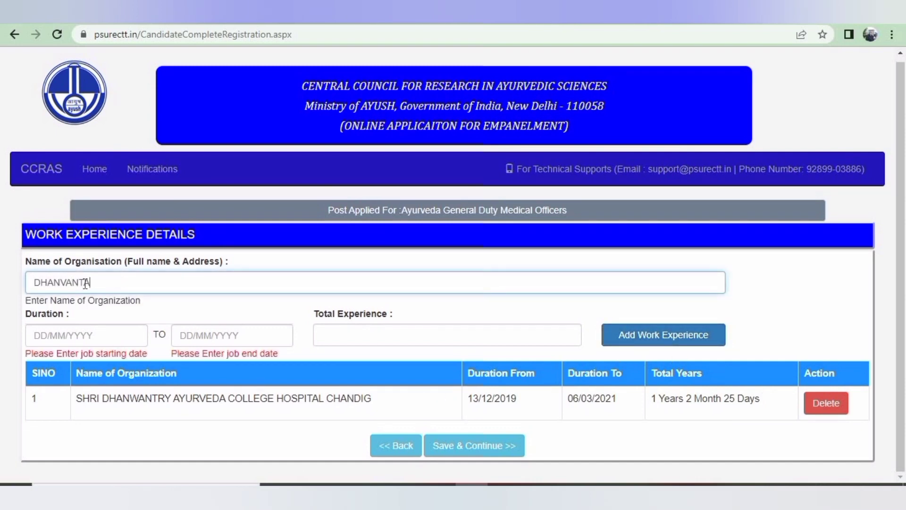
pyautogui.write('RI AYURVEDA COLLEGE  HOS')
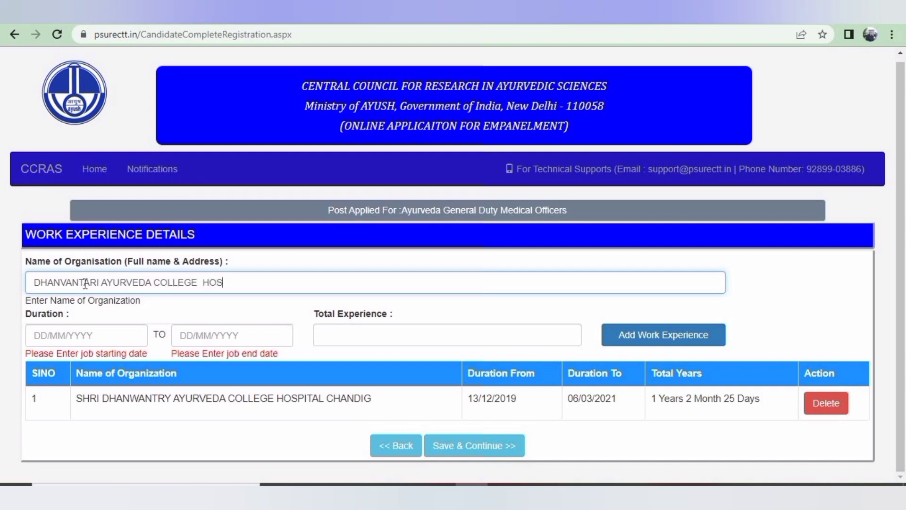
pyautogui.write('PITAL SIDDAPUR')
pyautogui.click(131, 340)
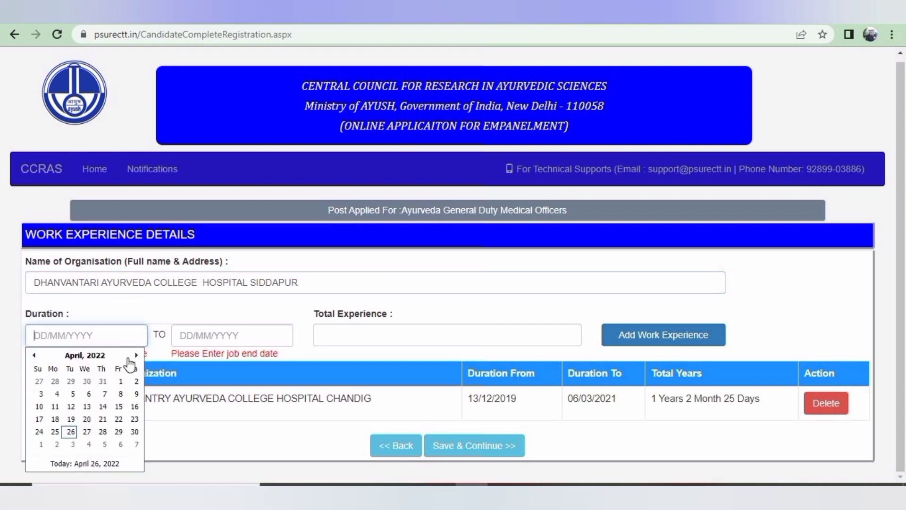
pyautogui.click(34, 355)
pyautogui.click(34, 355)
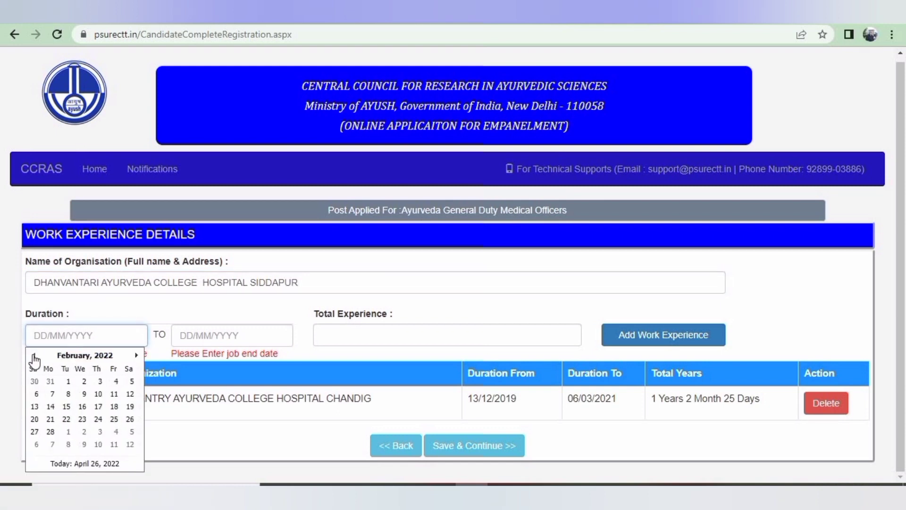
pyautogui.click(34, 355)
pyautogui.click(34, 355)
pyautogui.click(87, 357)
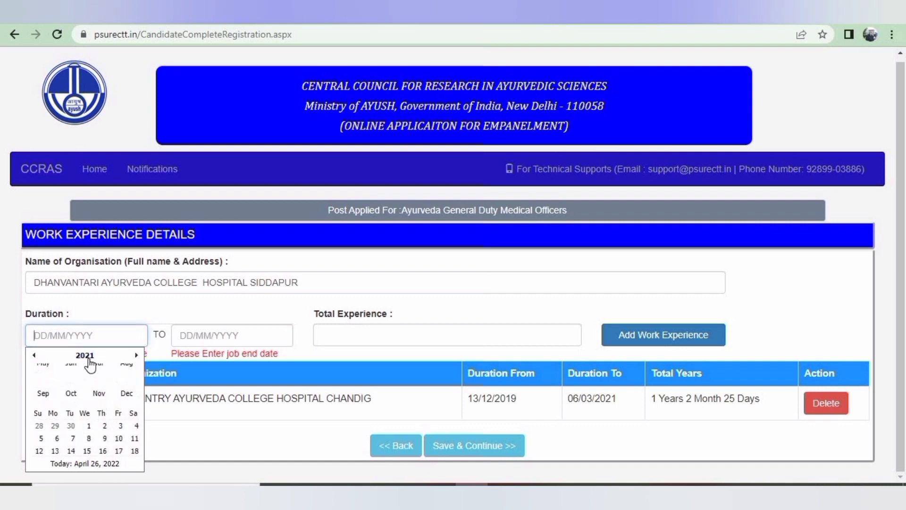
pyautogui.click(99, 381)
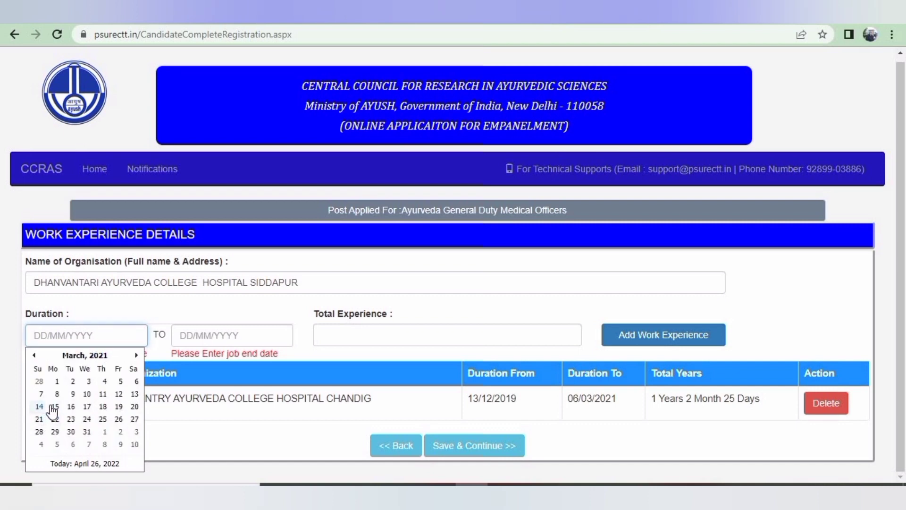
pyautogui.click(55, 408)
pyautogui.click(222, 347)
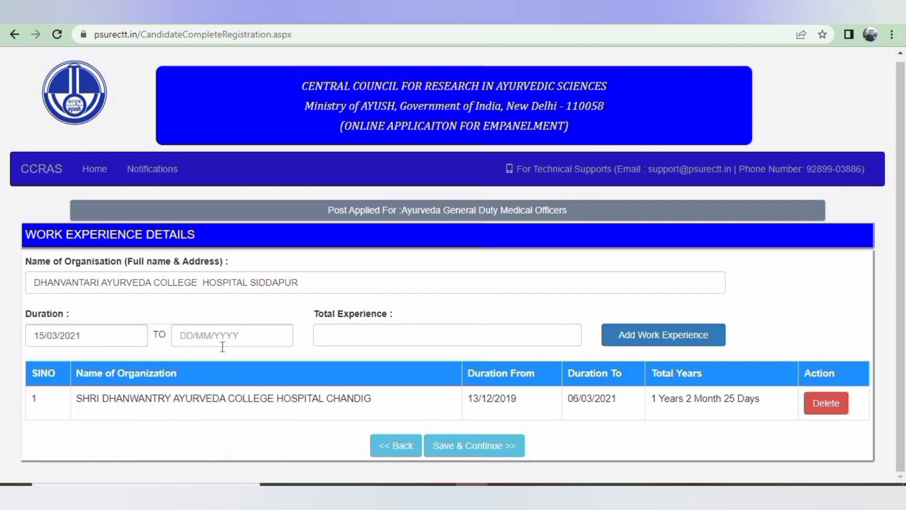
# Set the end date to 23/06/2021 and add the second work-experience row
pyautogui.click(223, 336)
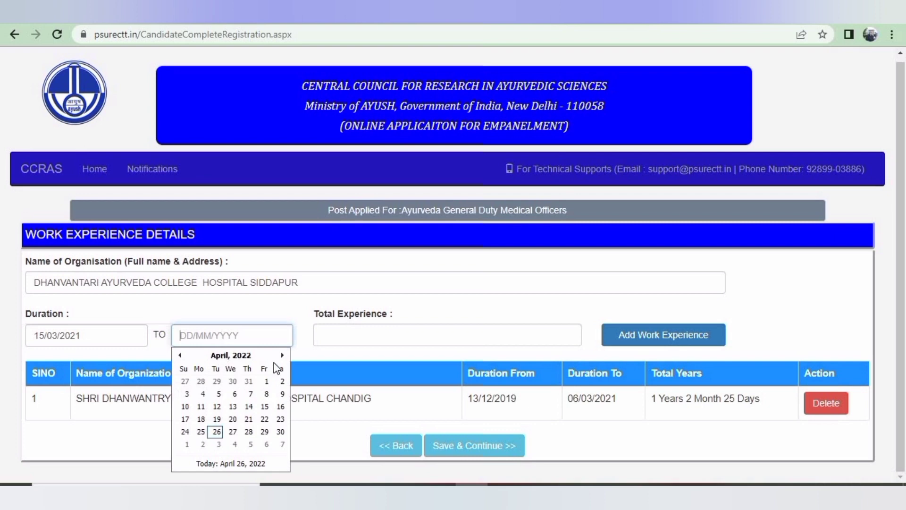
pyautogui.click(179, 356)
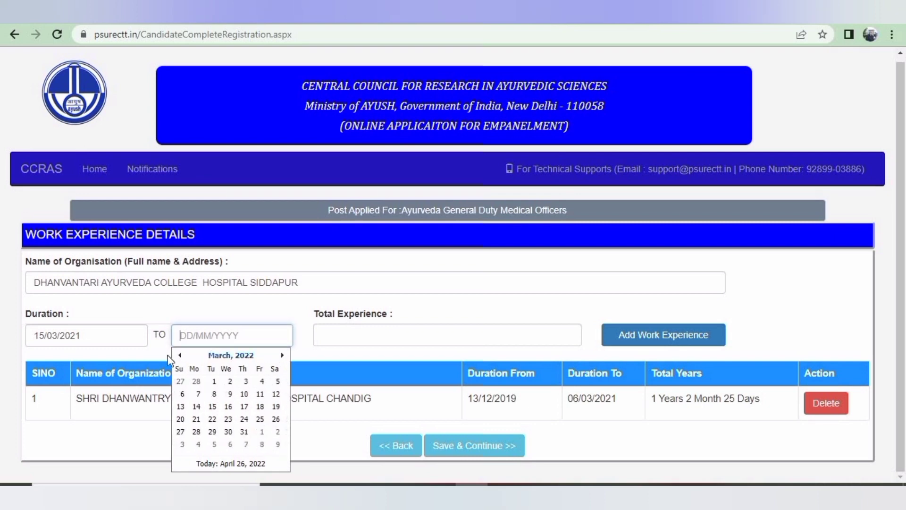
pyautogui.click(213, 358)
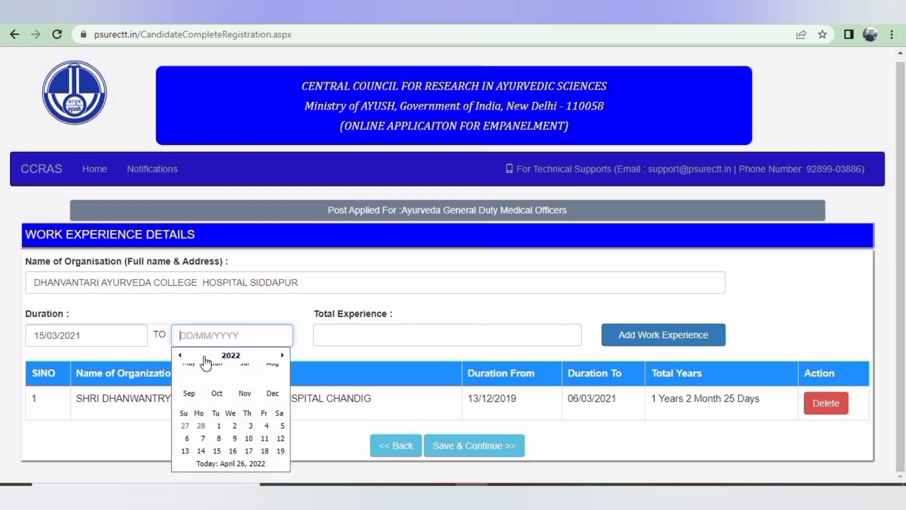
pyautogui.click(180, 355)
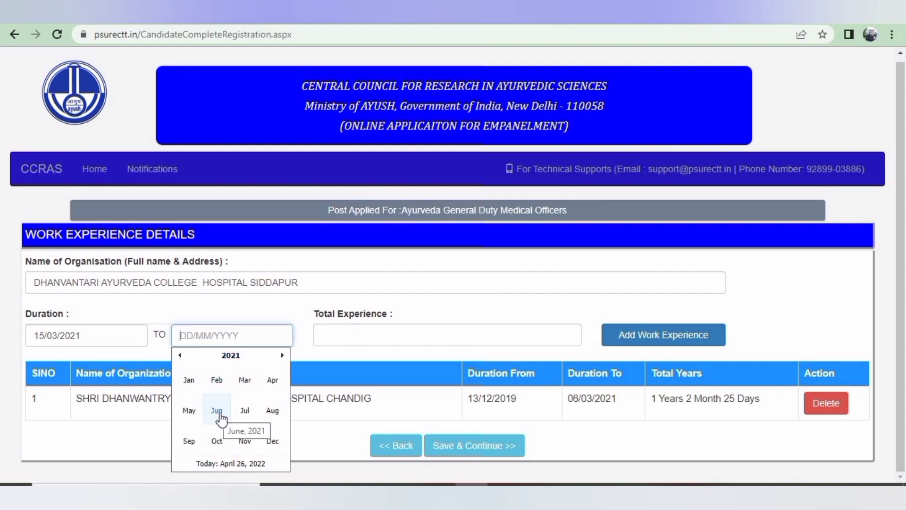
pyautogui.click(218, 413)
pyautogui.click(233, 420)
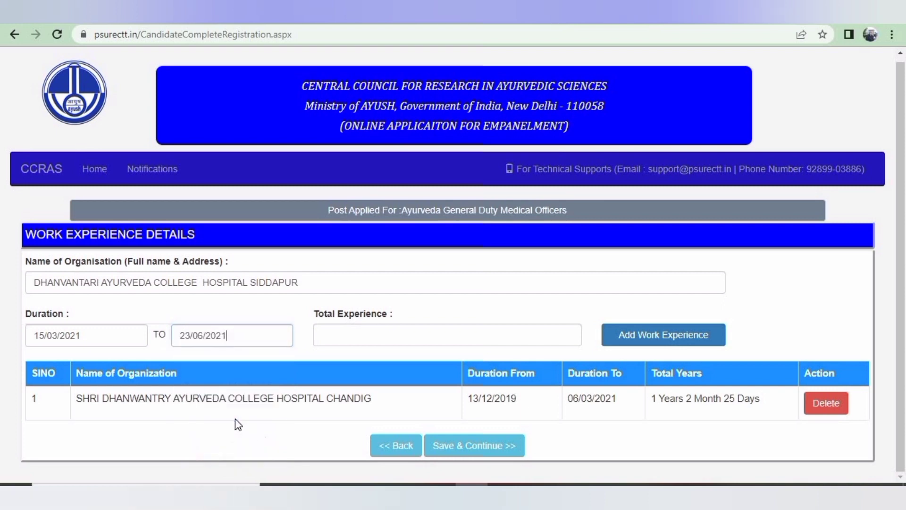
pyautogui.click(665, 342)
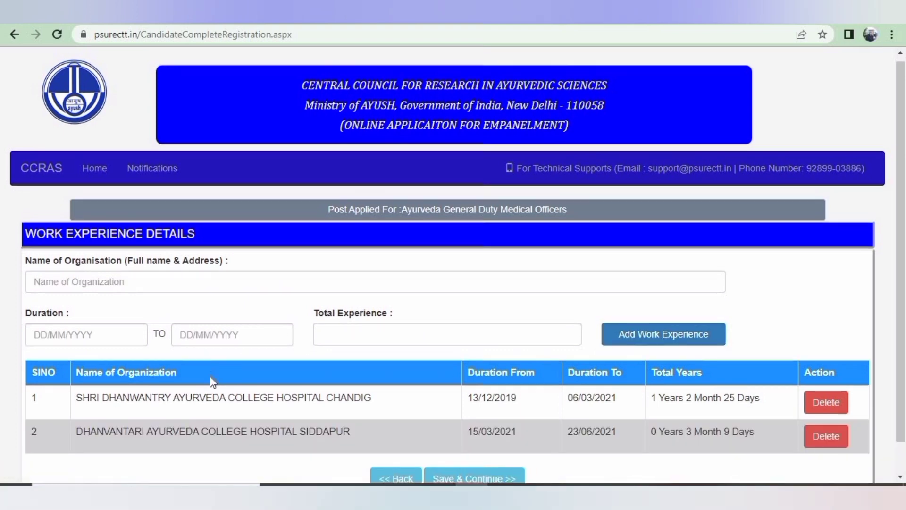
pyautogui.scroll(-1, 660, 332)
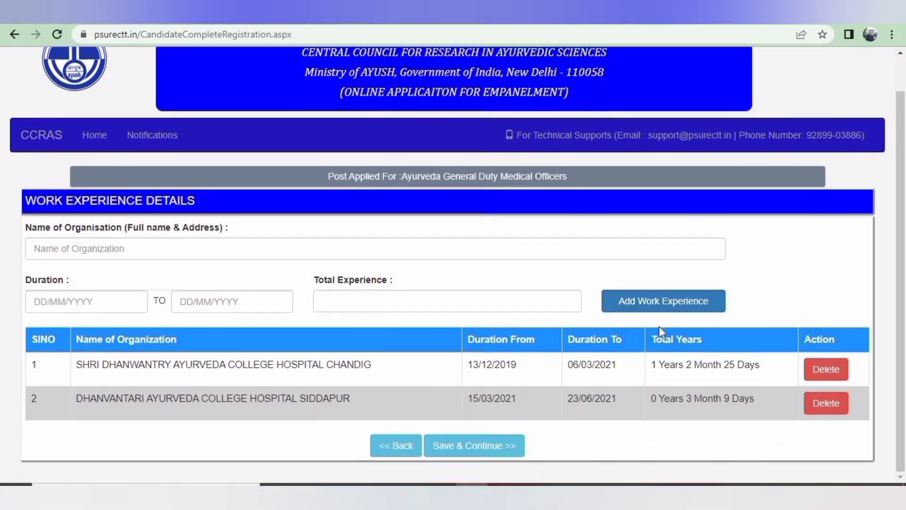
# Enter NATIONAL INSTITUTE OF AYURVEDA from 26/06/2021 to 26/04/2022 and attempt to save the section
pyautogui.click(165, 254)
pyautogui.write('NA')
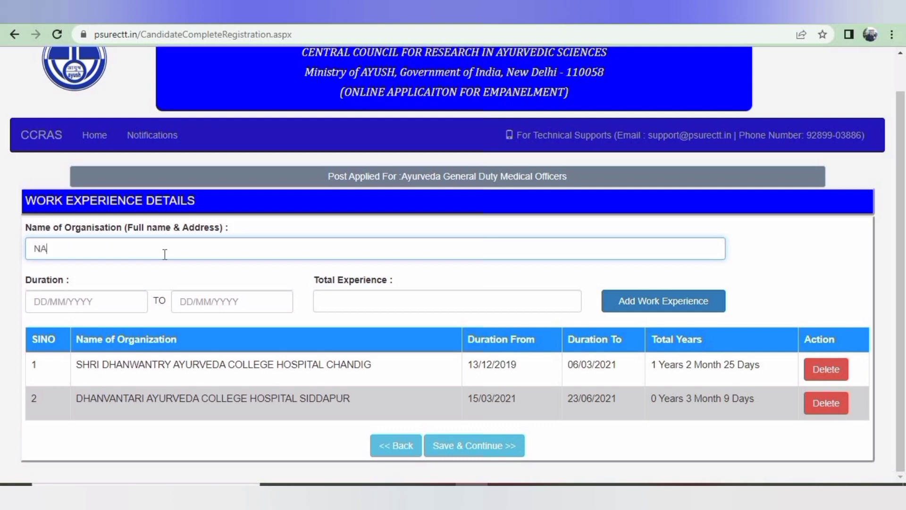
pyautogui.write('TIONAL INSTITUTE OF ')
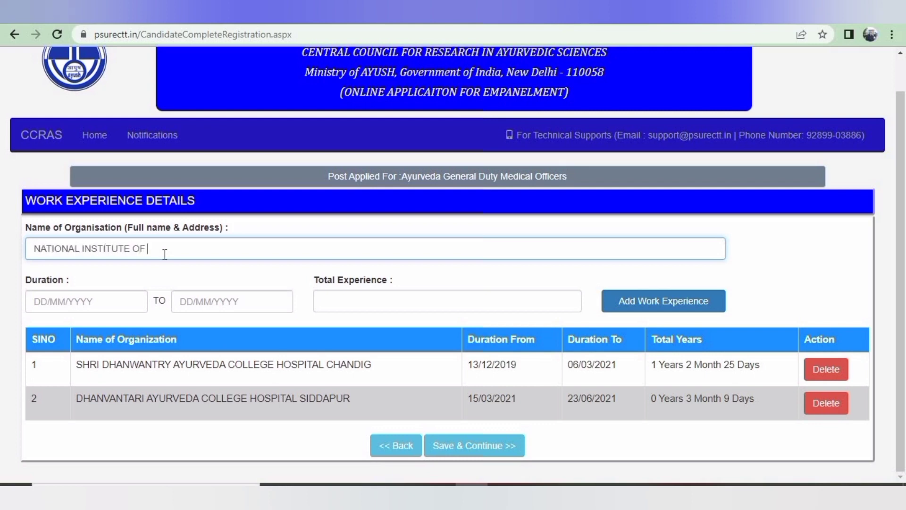
pyautogui.write('AYURVEDA')
pyautogui.click(64, 302)
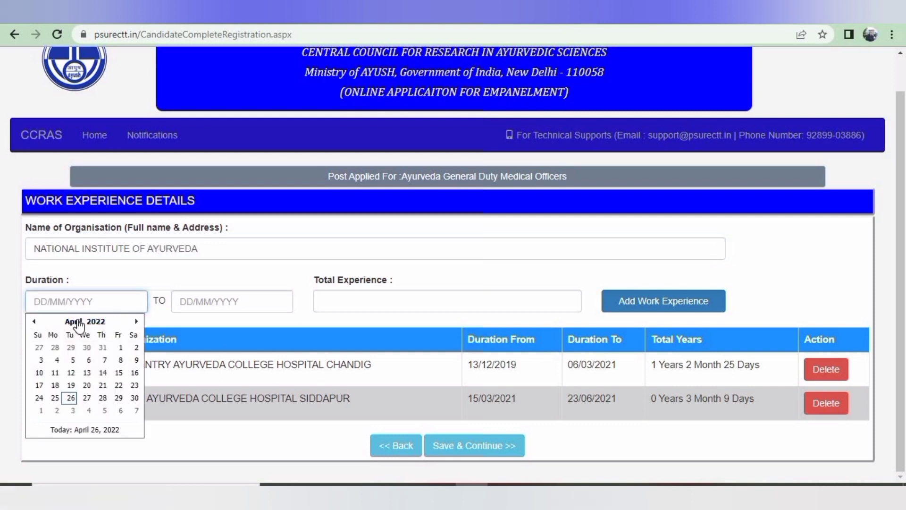
pyautogui.click(78, 324)
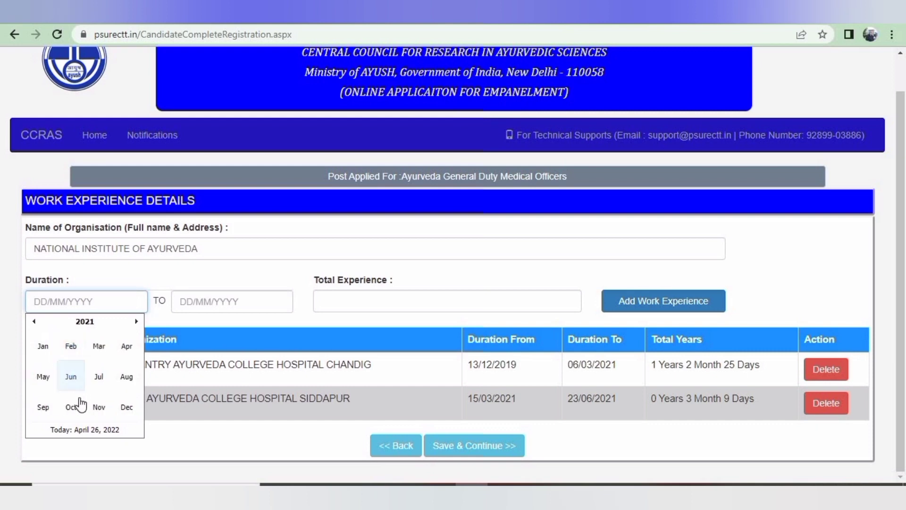
pyautogui.click(71, 376)
pyautogui.click(135, 386)
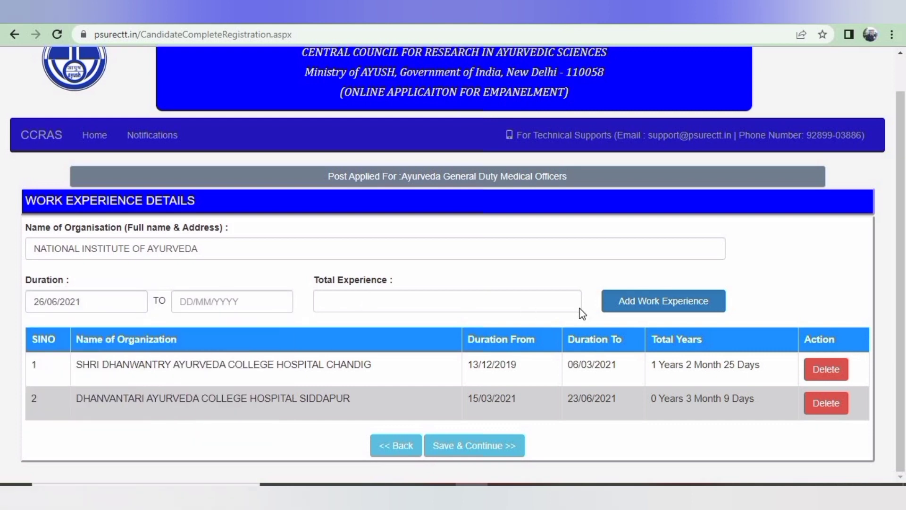
pyautogui.click(281, 305)
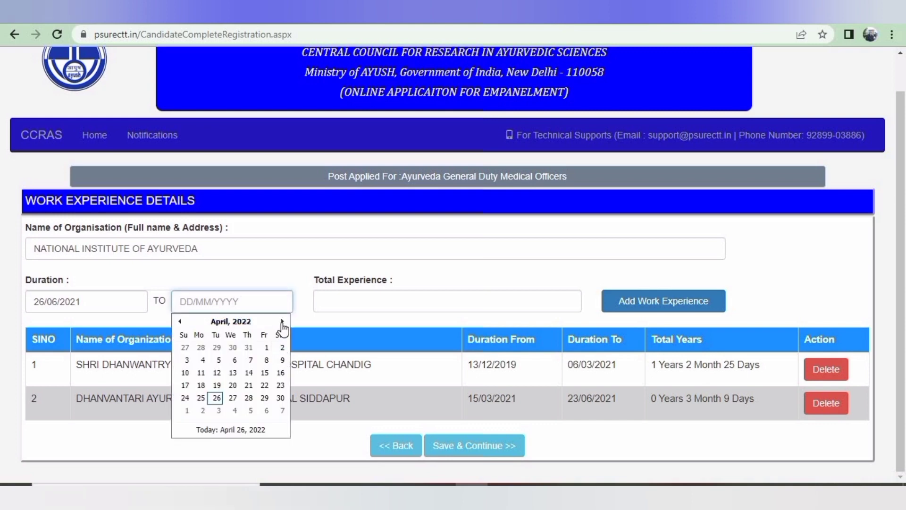
pyautogui.click(217, 398)
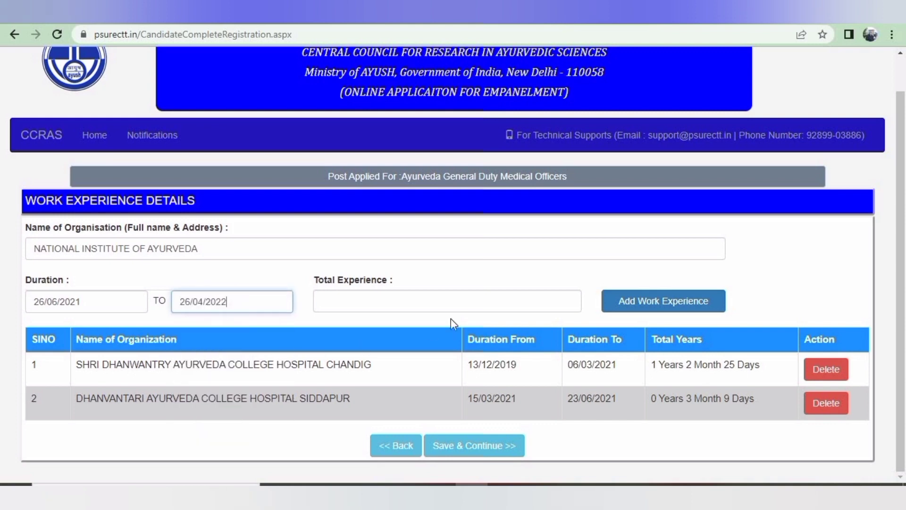
pyautogui.click(523, 300)
pyautogui.click(475, 448)
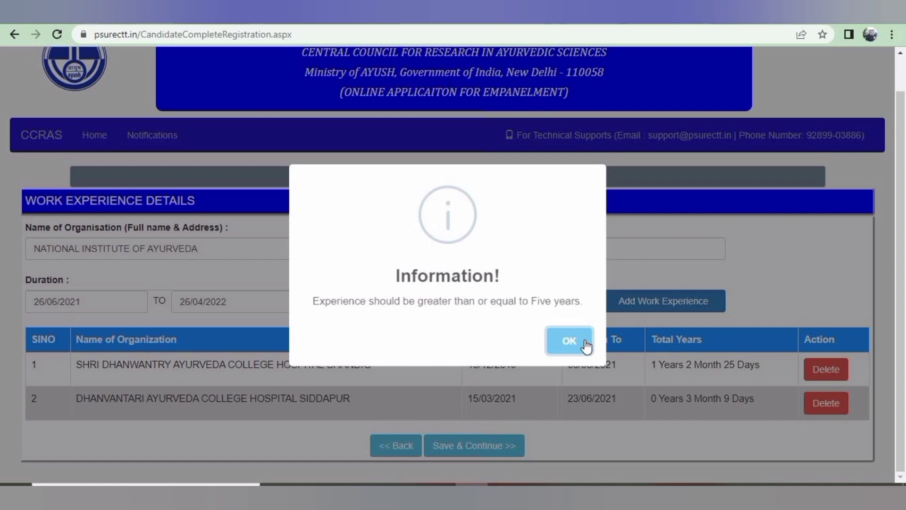
# Dismiss the five-year experience warning, retry saving, and dismiss the repeated warning
pyautogui.click(569, 341)
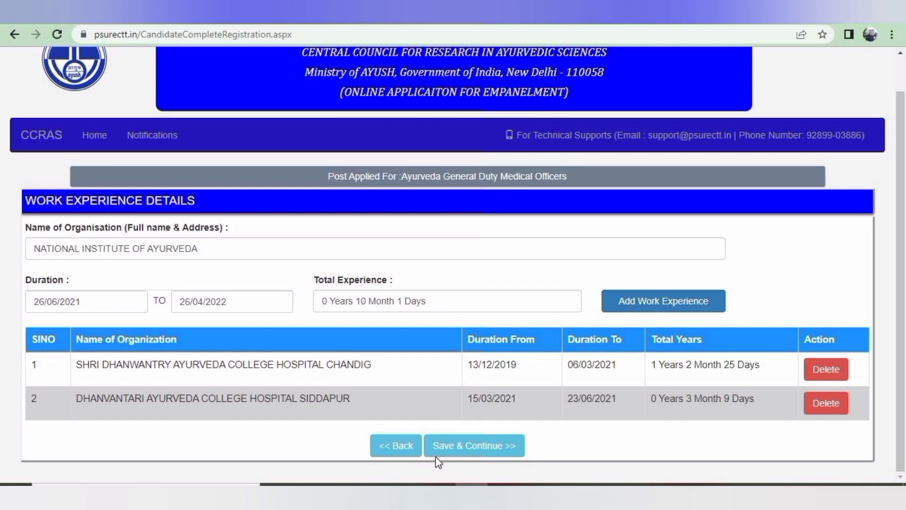
pyautogui.click(466, 445)
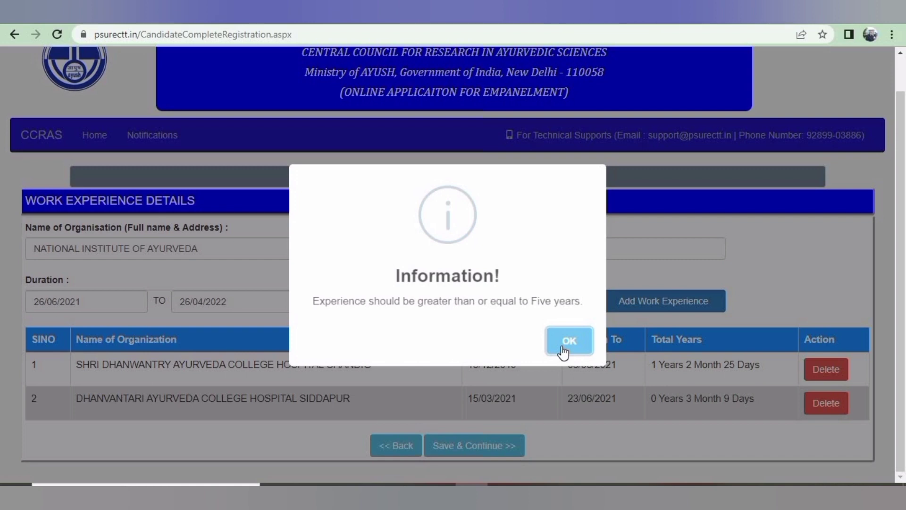
pyautogui.click(564, 349)
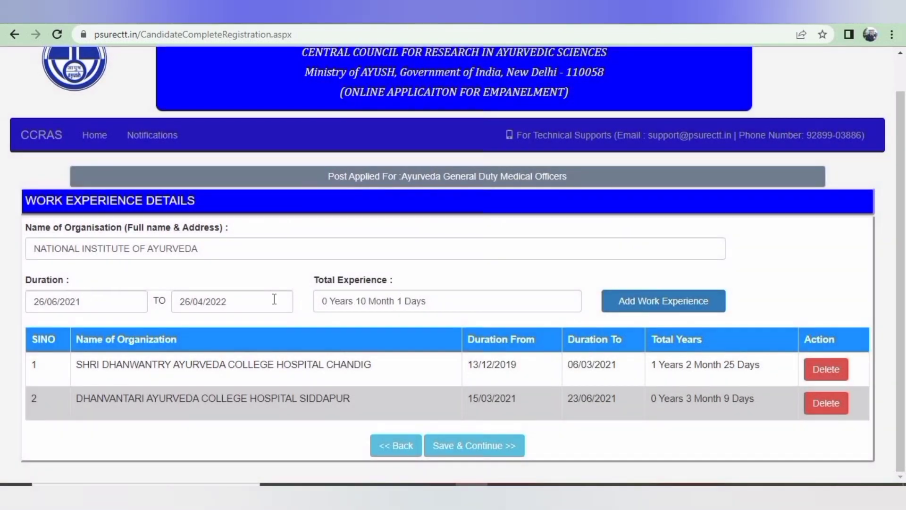
# Change the National Institute of Ayurveda job's start date to 25/11/2016
pyautogui.click(81, 301)
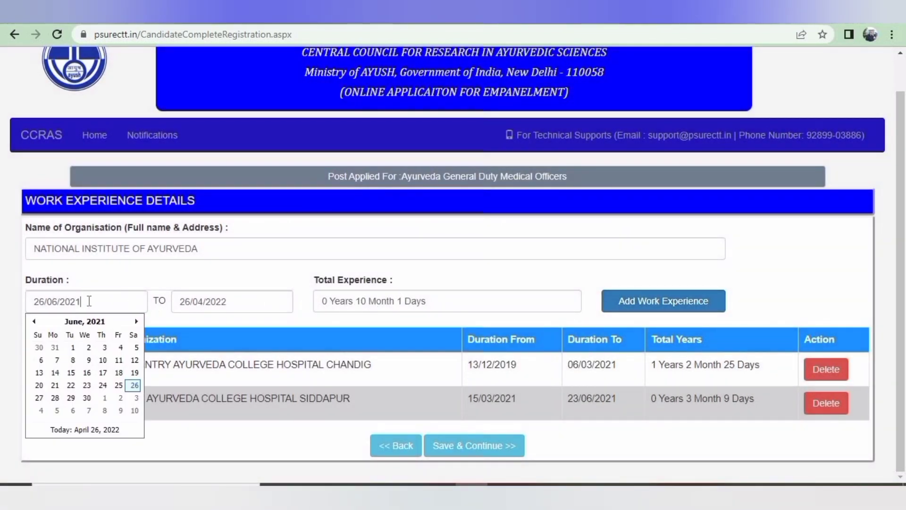
pyautogui.click(34, 321)
pyautogui.click(34, 321)
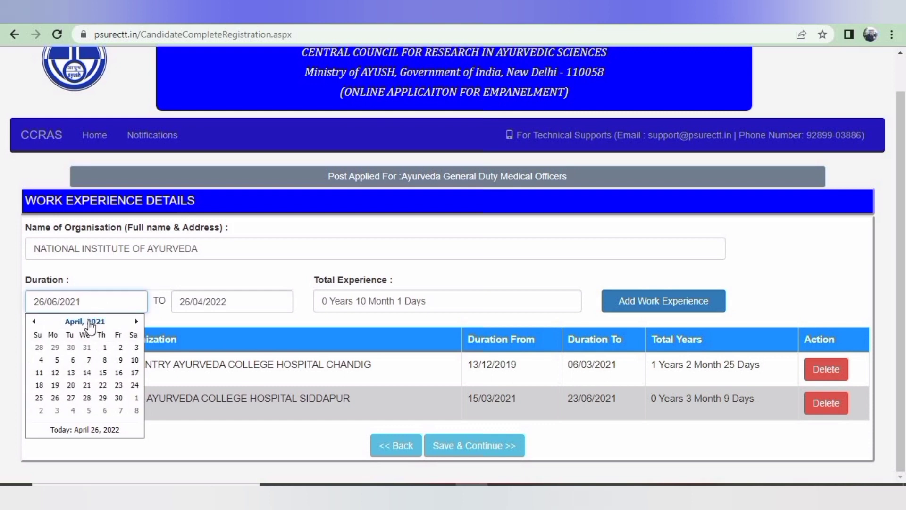
pyautogui.click(91, 324)
pyautogui.click(34, 321)
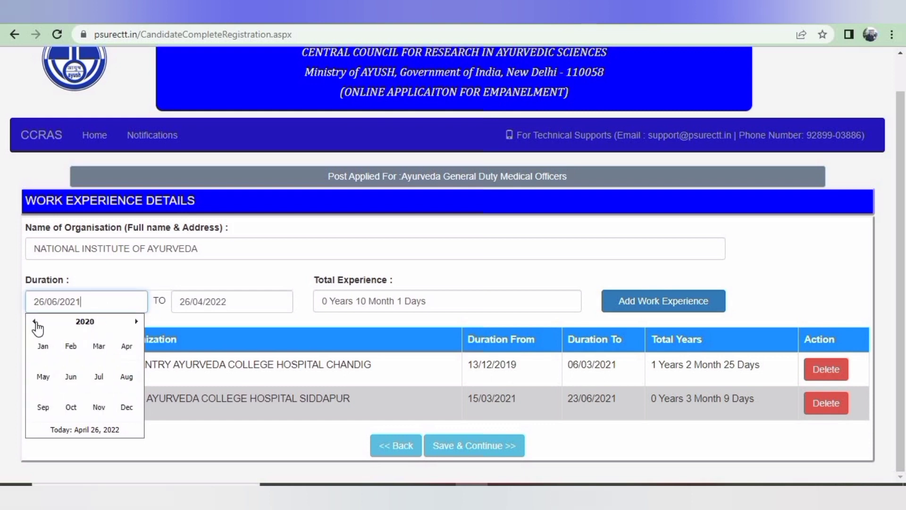
pyautogui.click(34, 322)
pyautogui.click(34, 322)
pyautogui.click(33, 322)
pyautogui.click(34, 321)
pyautogui.click(99, 407)
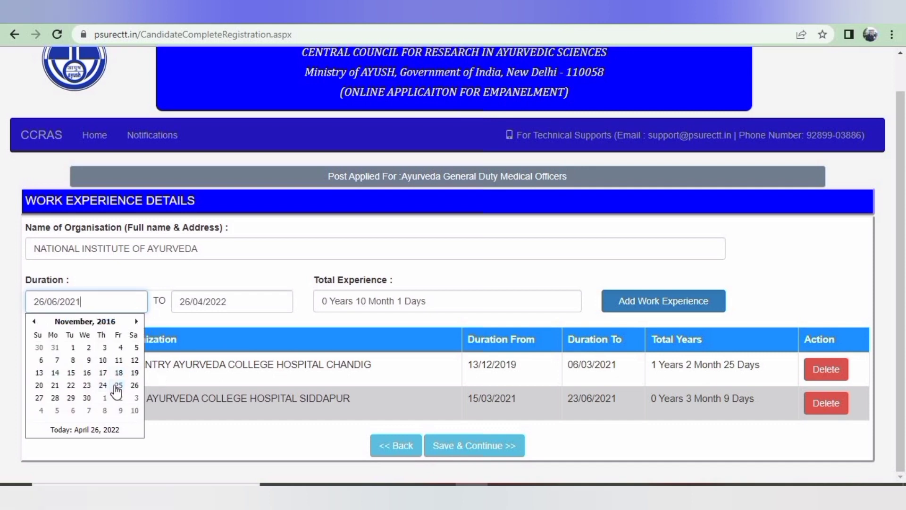
pyautogui.click(117, 386)
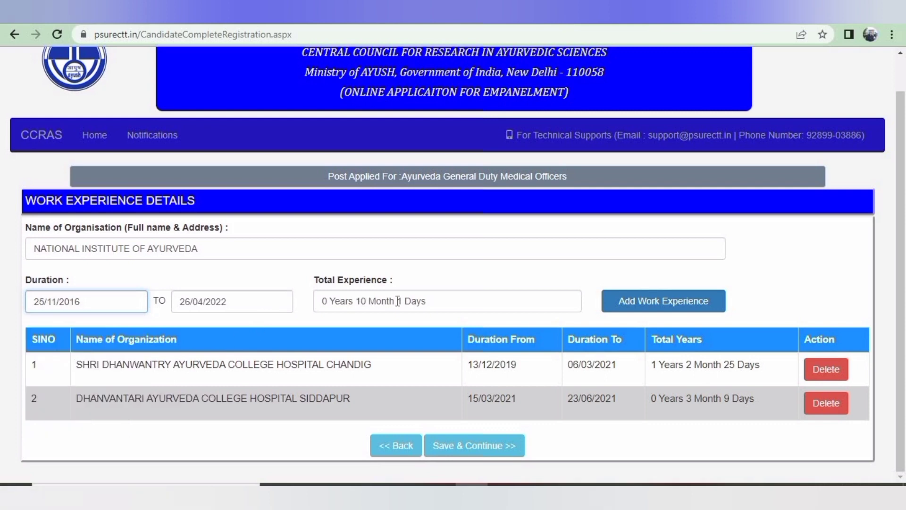
# Set the end date to 25/11/2019 and add the job to the experience table
pyautogui.click(238, 301)
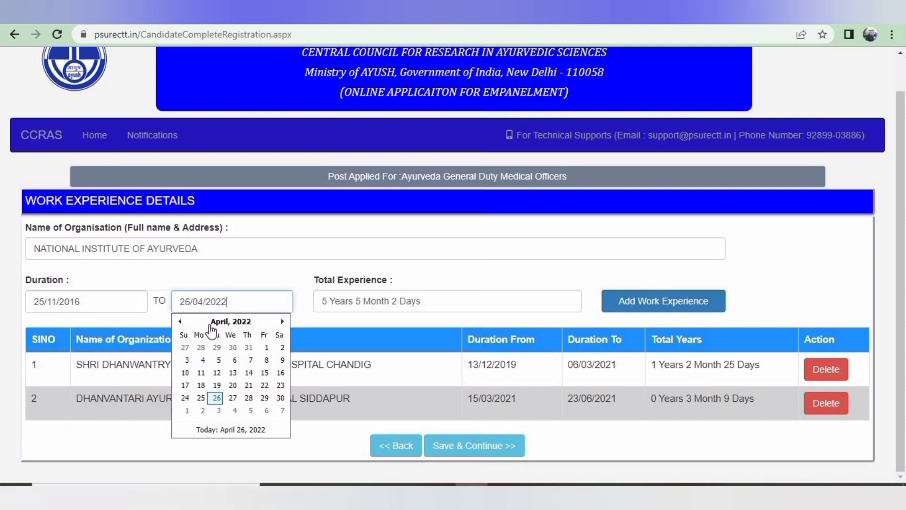
pyautogui.click(180, 321)
pyautogui.click(180, 321)
pyautogui.click(265, 322)
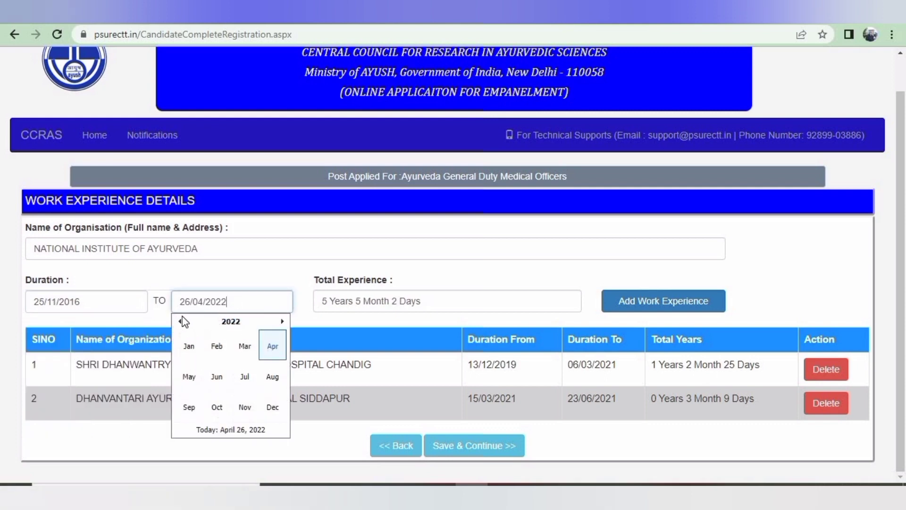
pyautogui.click(181, 321)
pyautogui.click(180, 321)
pyautogui.click(180, 322)
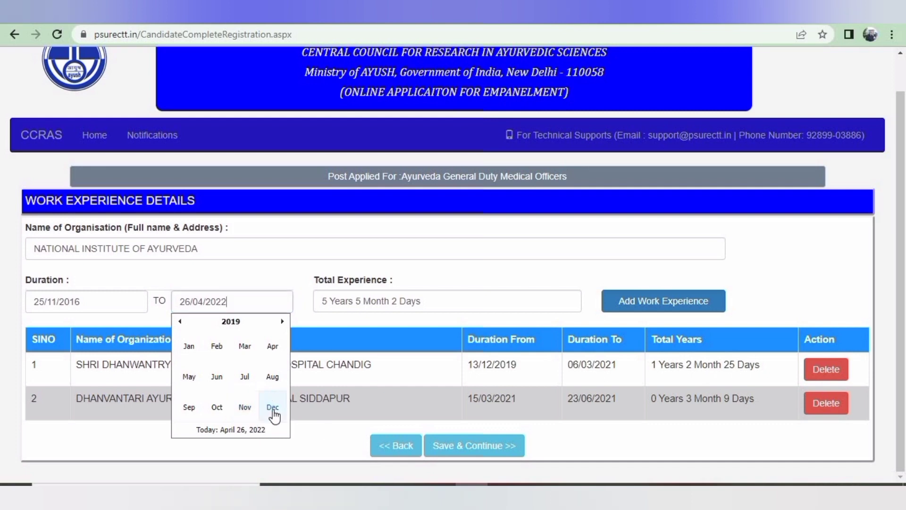
pyautogui.click(273, 408)
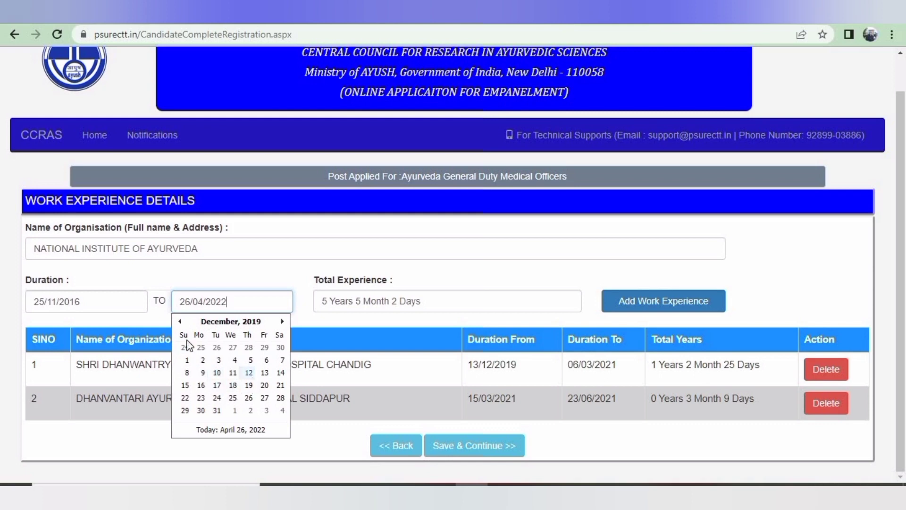
pyautogui.click(180, 322)
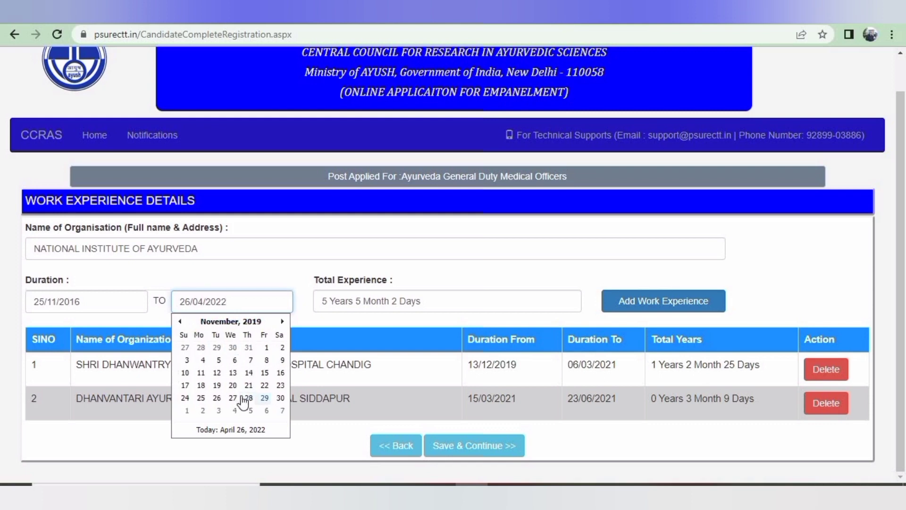
pyautogui.click(203, 399)
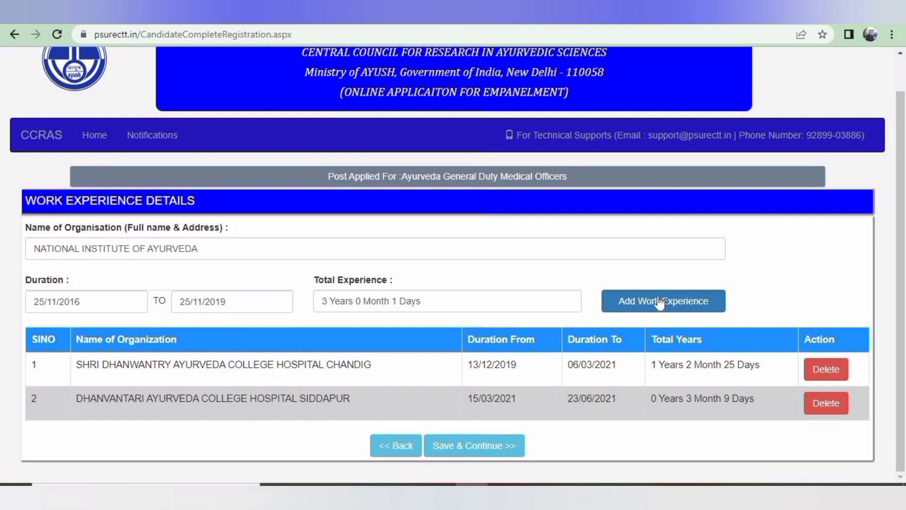
pyautogui.click(485, 446)
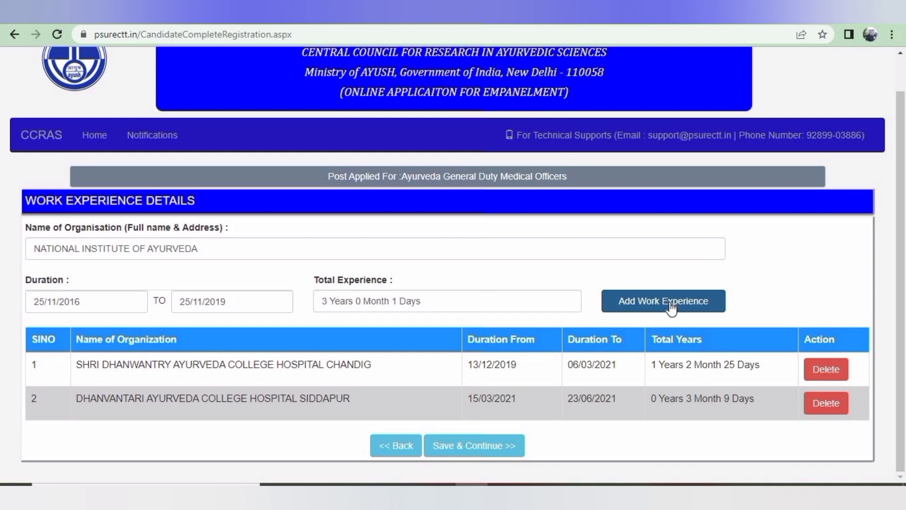
pyautogui.click(672, 307)
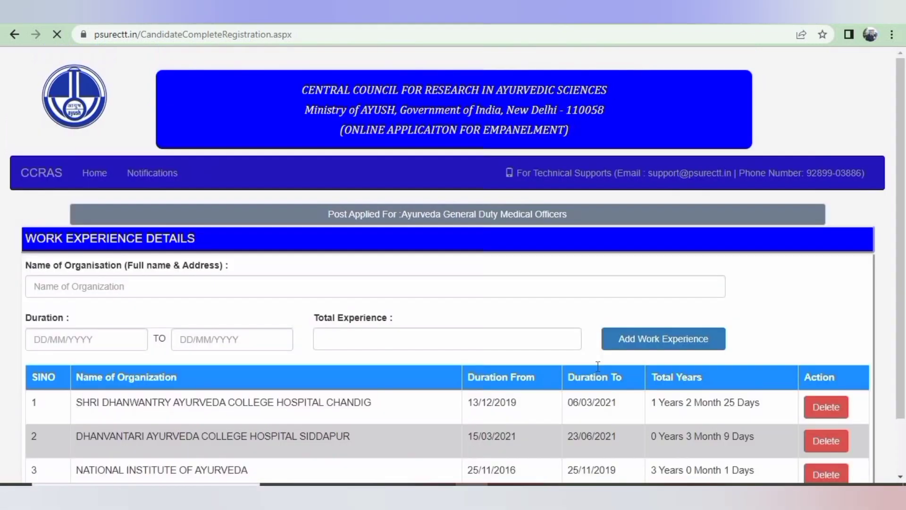
# Enter NATIONAL INSTITUTE OF AYURVEDA as a new organisation with start date 26/06/2021
pyautogui.scroll(-1, 453, 347)
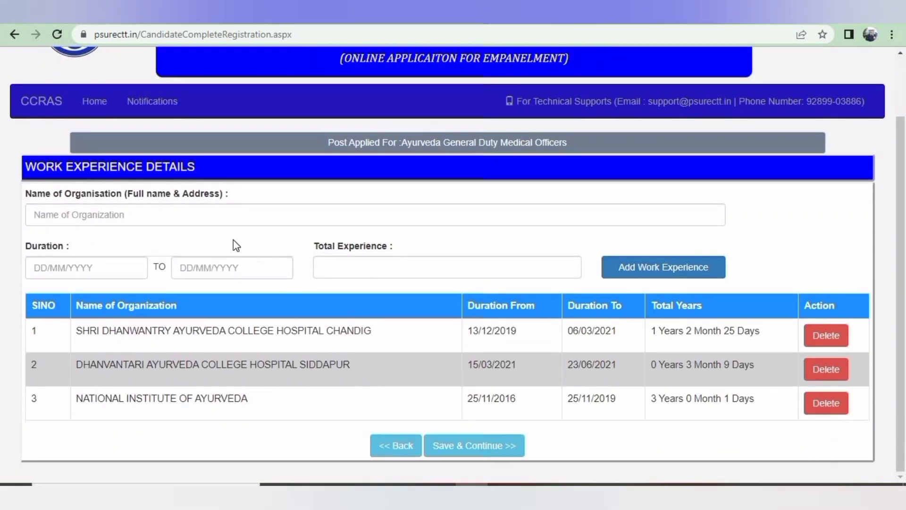
pyautogui.click(189, 217)
pyautogui.write('NA')
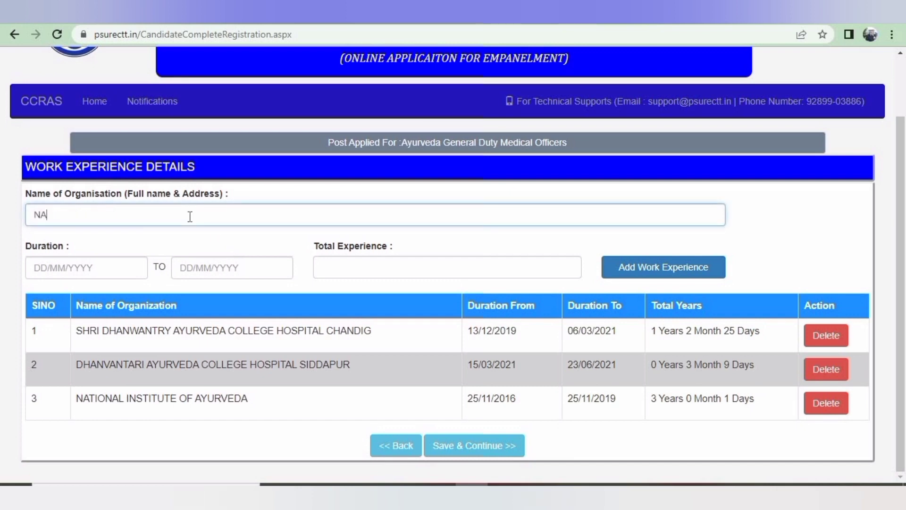
pyautogui.write('TIONAL INSTITUTE OF AYURVEDA')
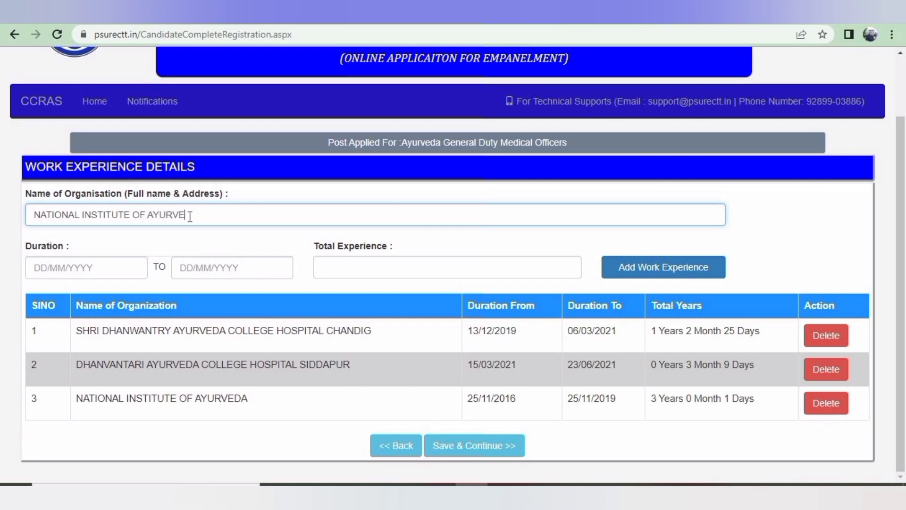
pyautogui.click(110, 277)
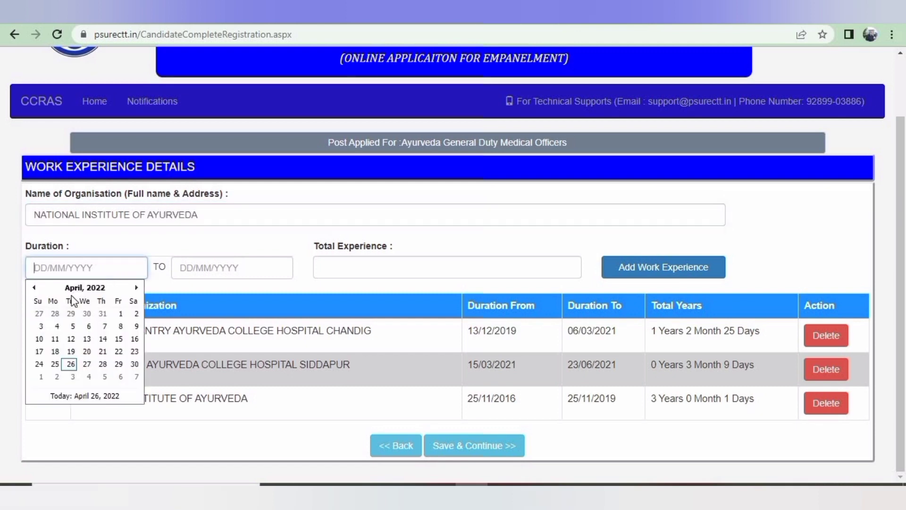
pyautogui.click(34, 287)
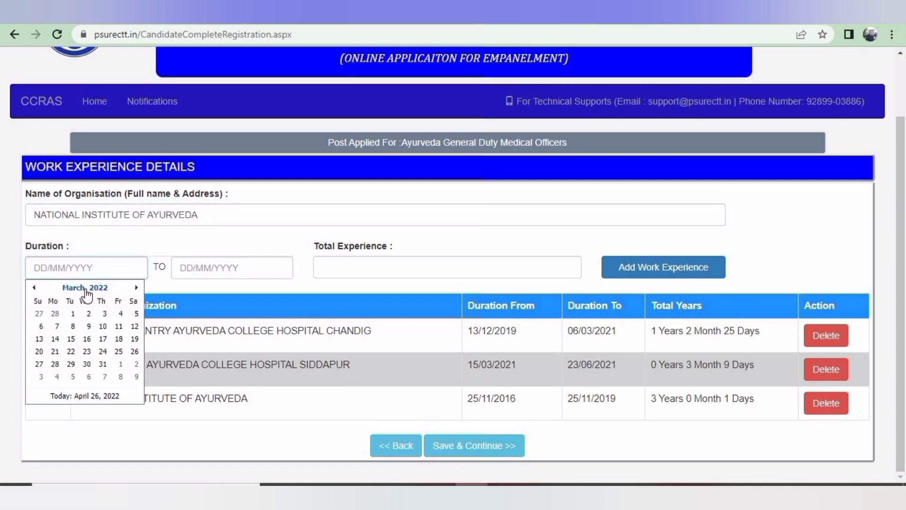
pyautogui.click(86, 288)
pyautogui.click(34, 287)
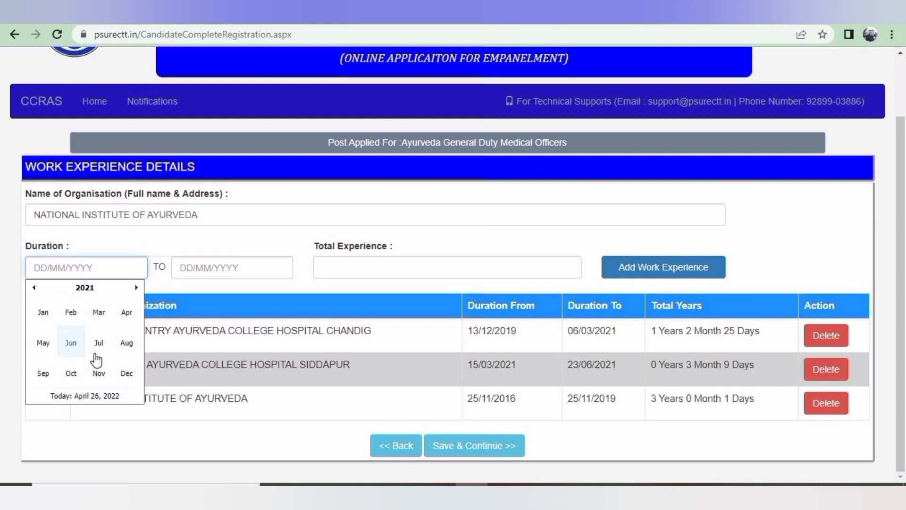
pyautogui.click(71, 342)
pyautogui.click(135, 351)
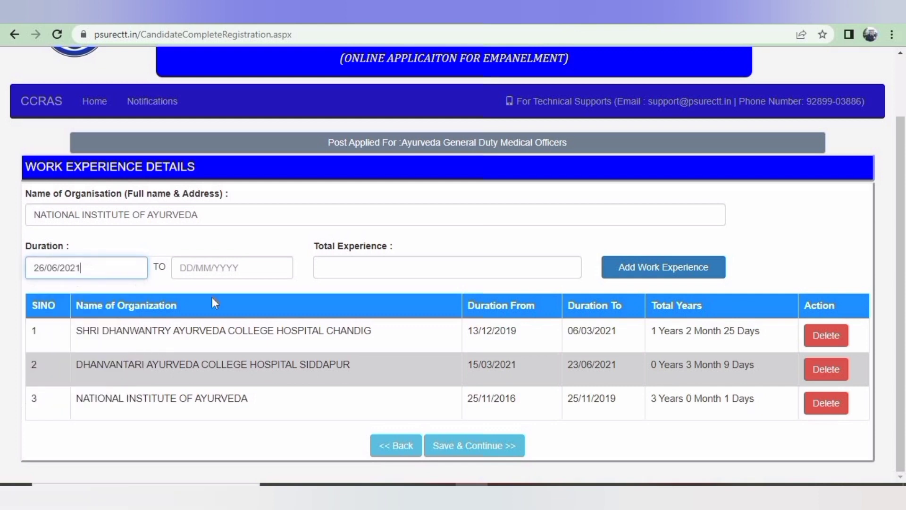
# Set the end date to 26/04/2022 and add it as the fourth row
pyautogui.click(257, 266)
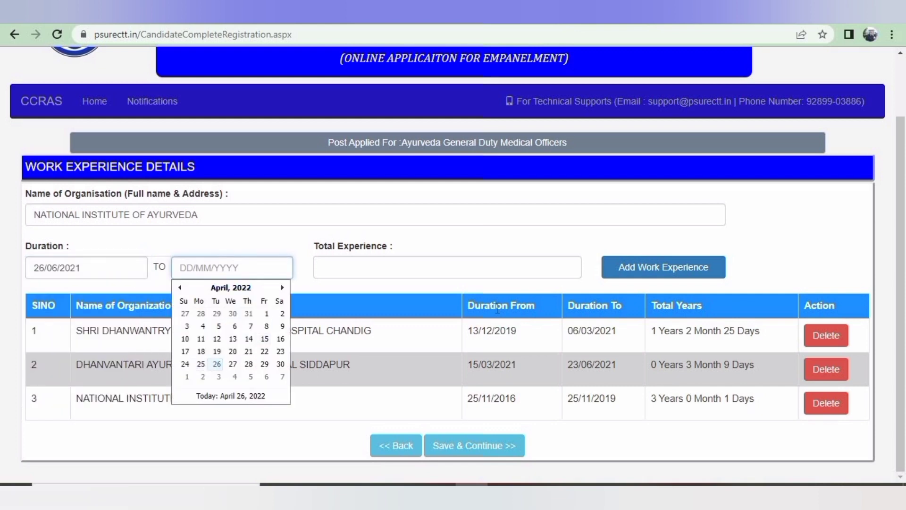
pyautogui.click(212, 367)
pyautogui.click(634, 276)
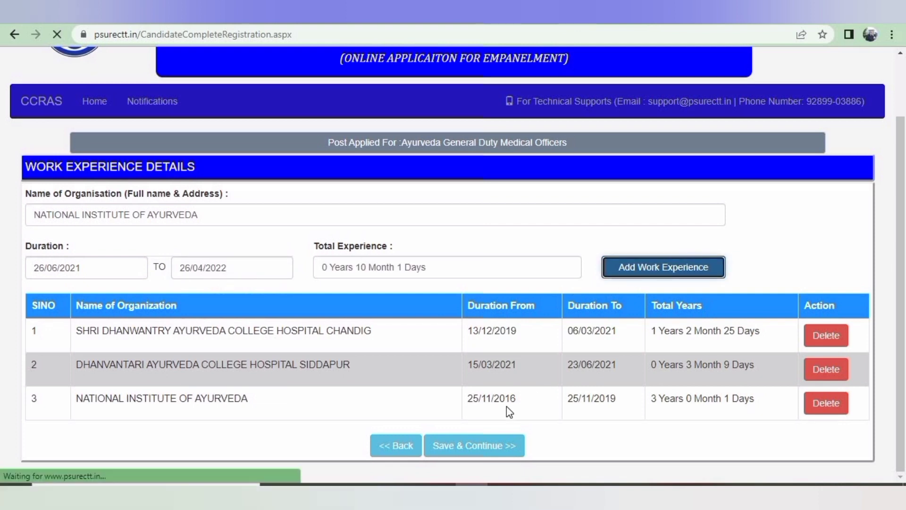
pyautogui.scroll(-1, 505, 394)
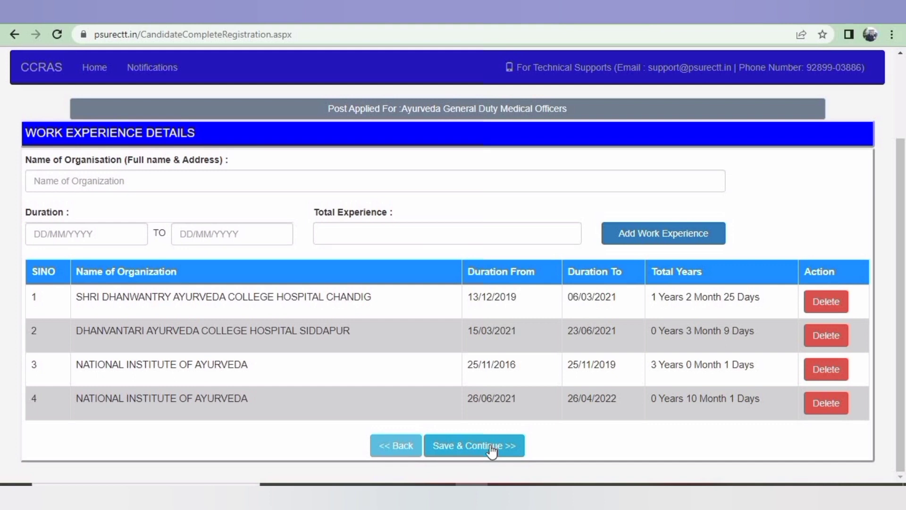
# Save the work experience section and acknowledge both confirmation messages
pyautogui.click(492, 449)
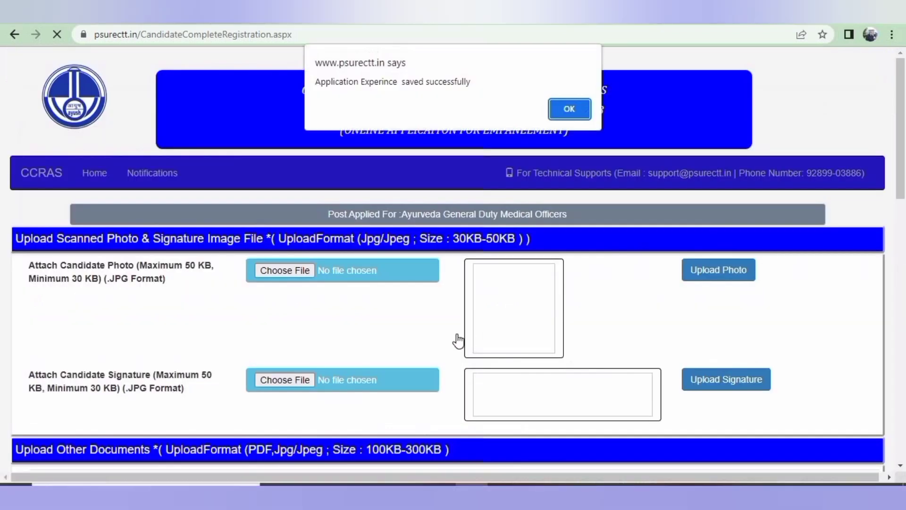
pyautogui.click(572, 111)
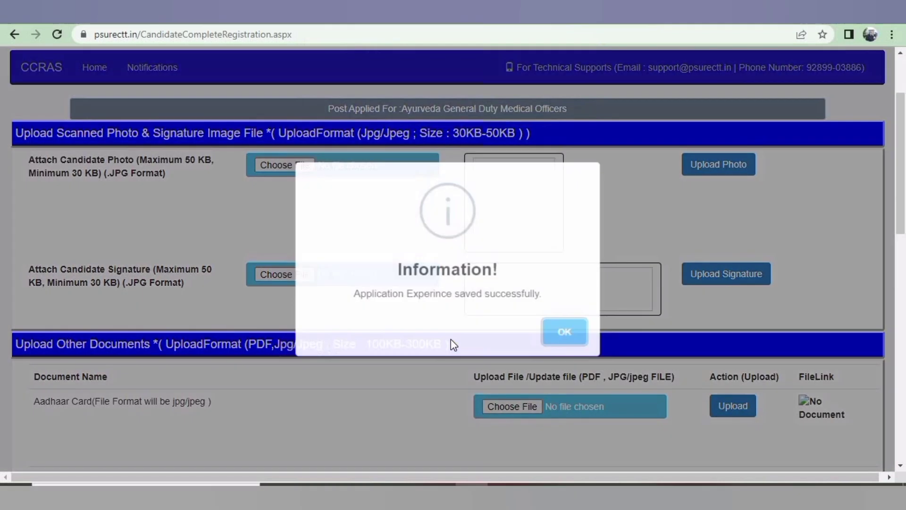
pyautogui.click(566, 336)
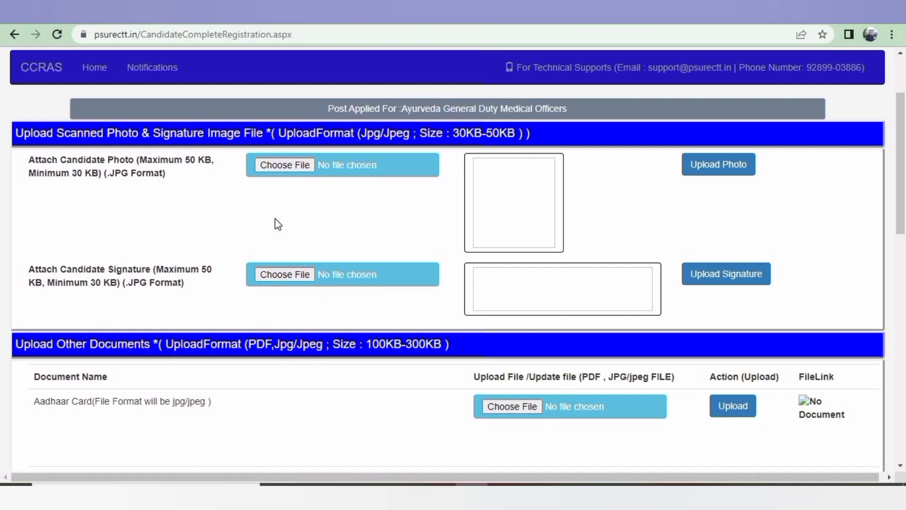
pyautogui.scroll(-5, 278, 224)
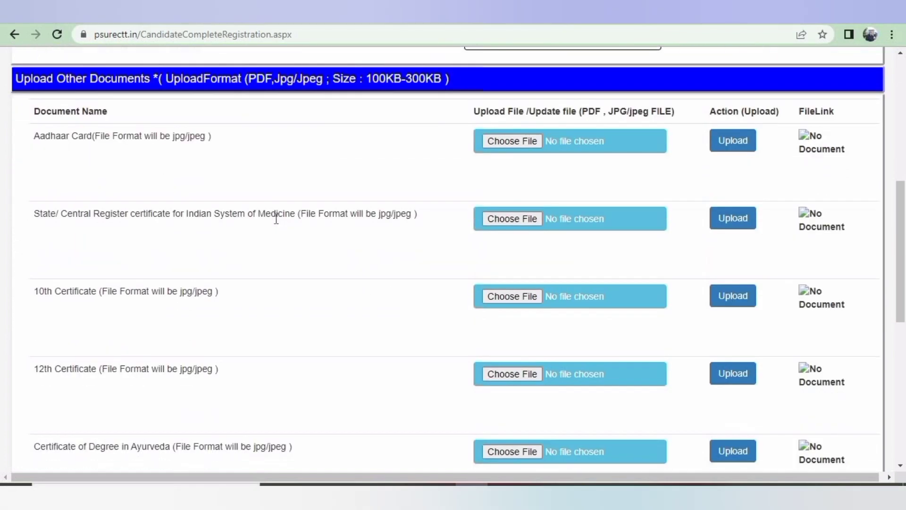
pyautogui.scroll(-1, 276, 219)
pyautogui.scroll(-1, 277, 225)
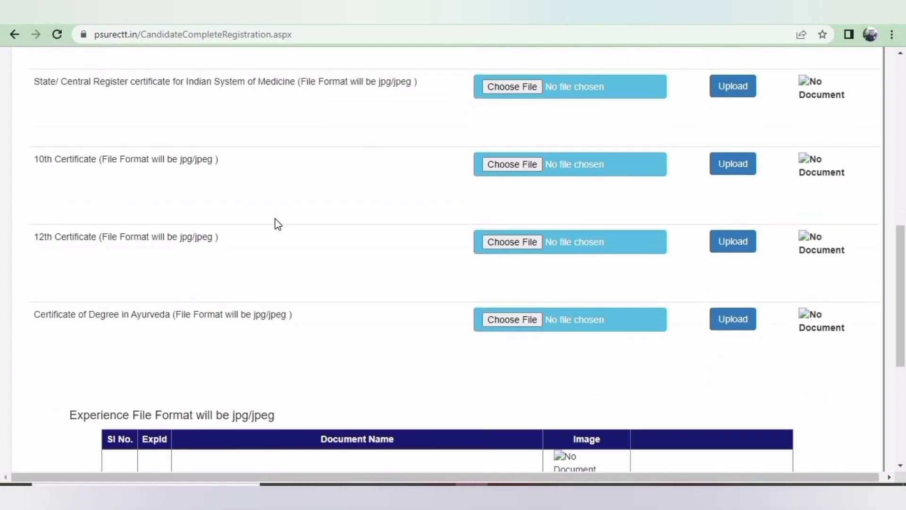
pyautogui.scroll(-2, 278, 224)
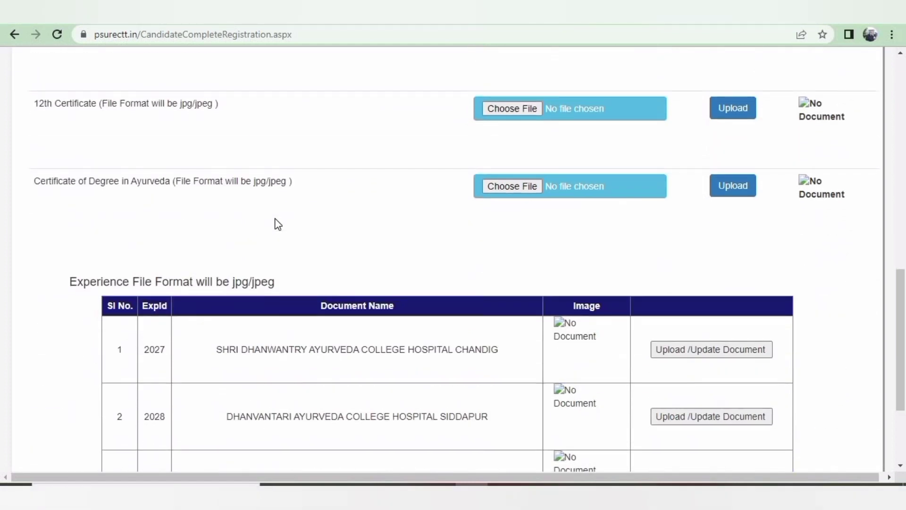
pyautogui.scroll(-2, 278, 224)
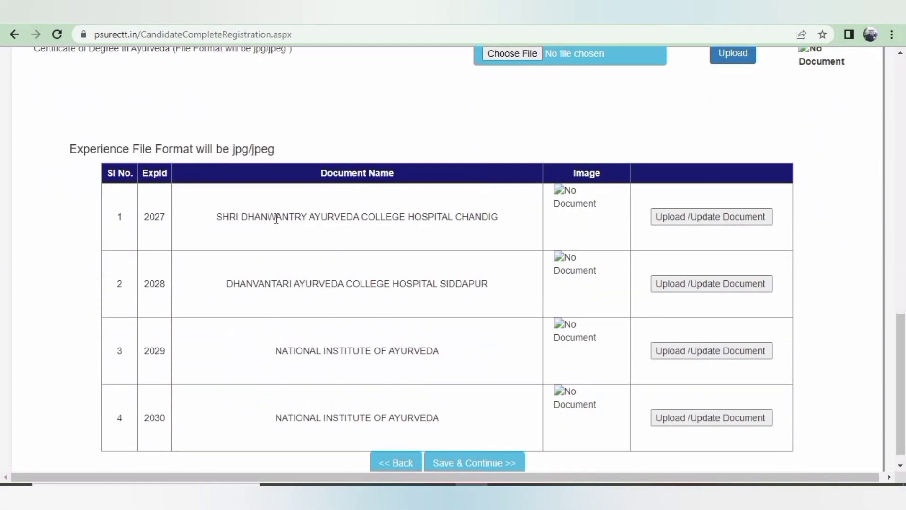
pyautogui.scroll(-1, 277, 221)
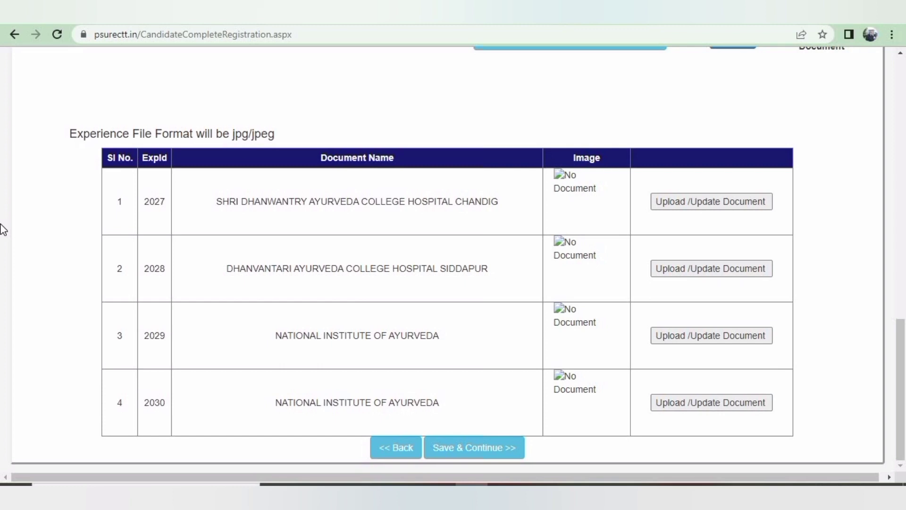
pyautogui.scroll(10, 3, 230)
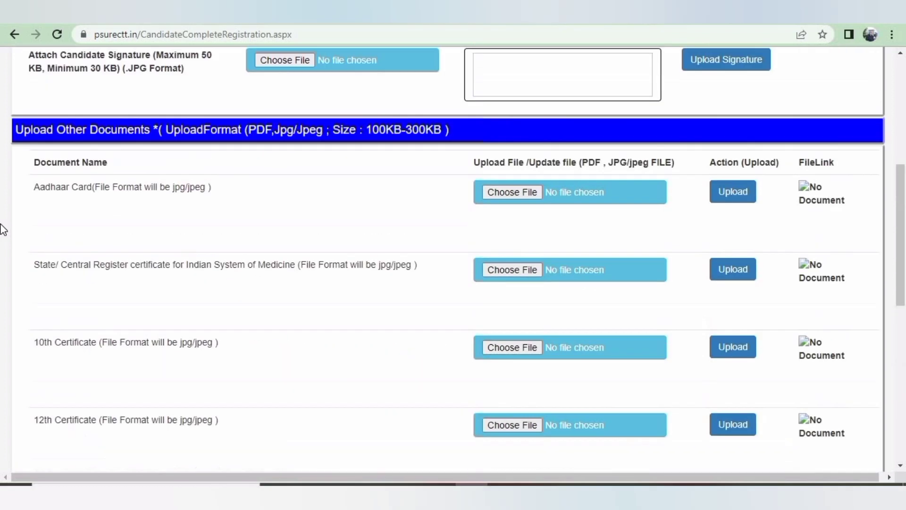
pyautogui.scroll(-3, 2, 230)
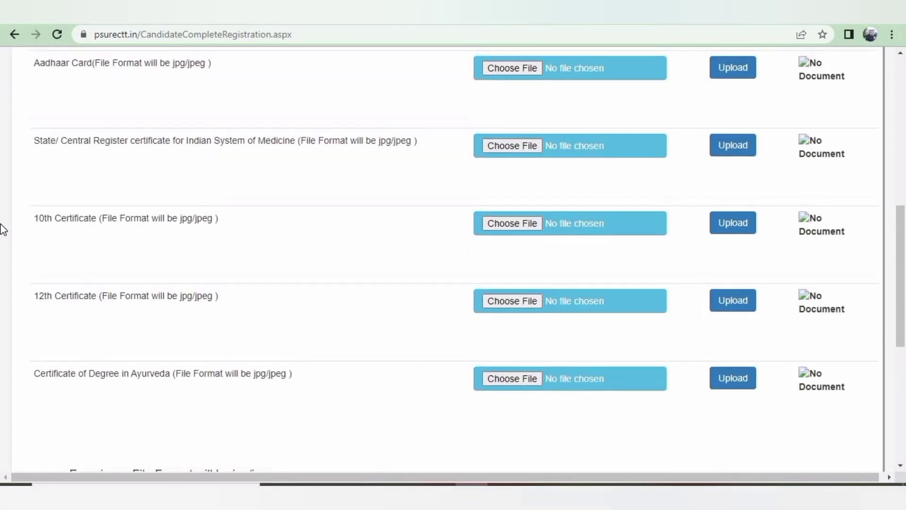
pyautogui.scroll(1, 2, 230)
pyautogui.scroll(-9, 3, 230)
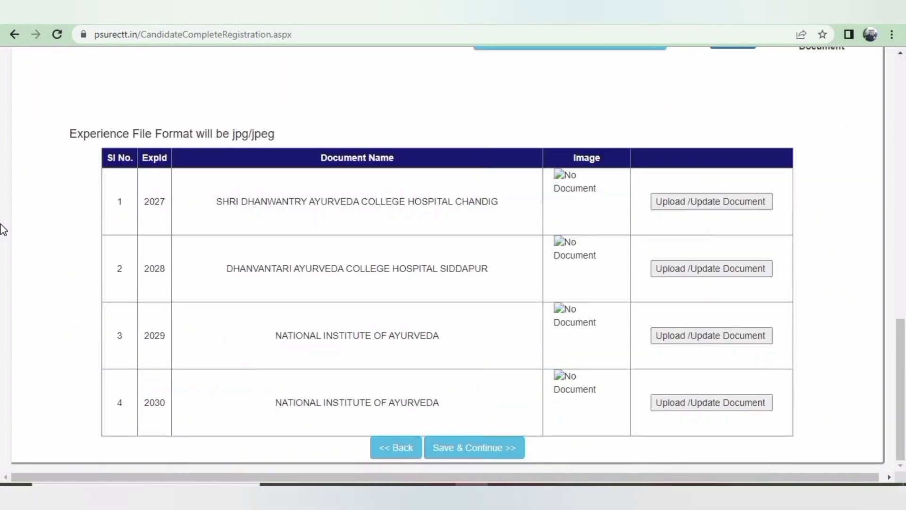
pyautogui.scroll(15, 3, 230)
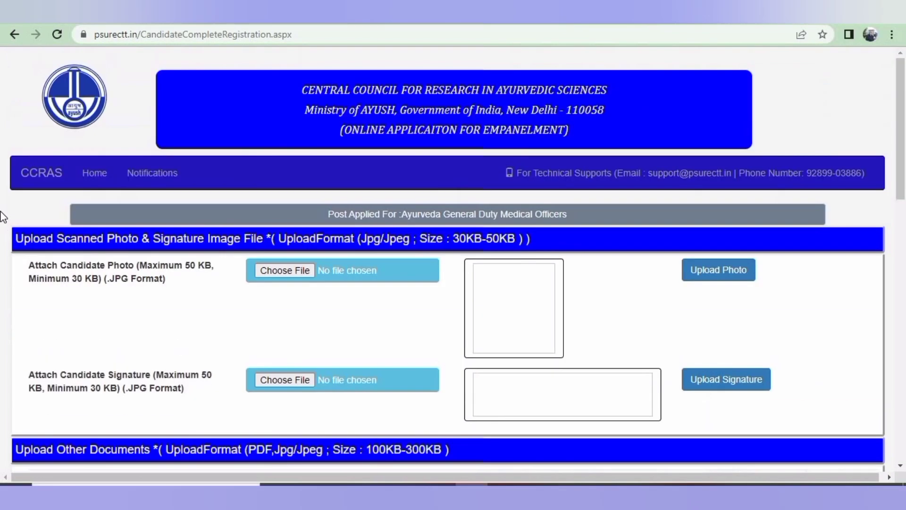
pyautogui.scroll(-3, 28, 258)
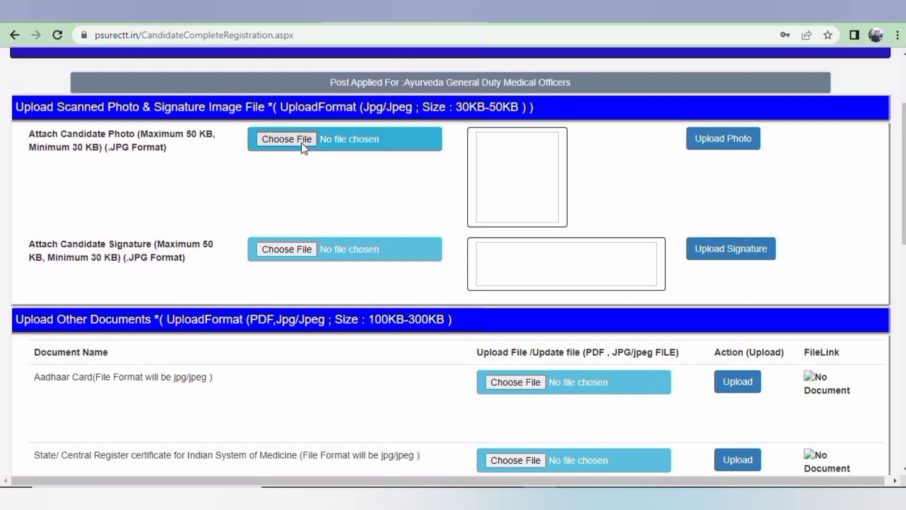
# Upload the PASSPORT image as the candidate photo
pyautogui.click(303, 144)
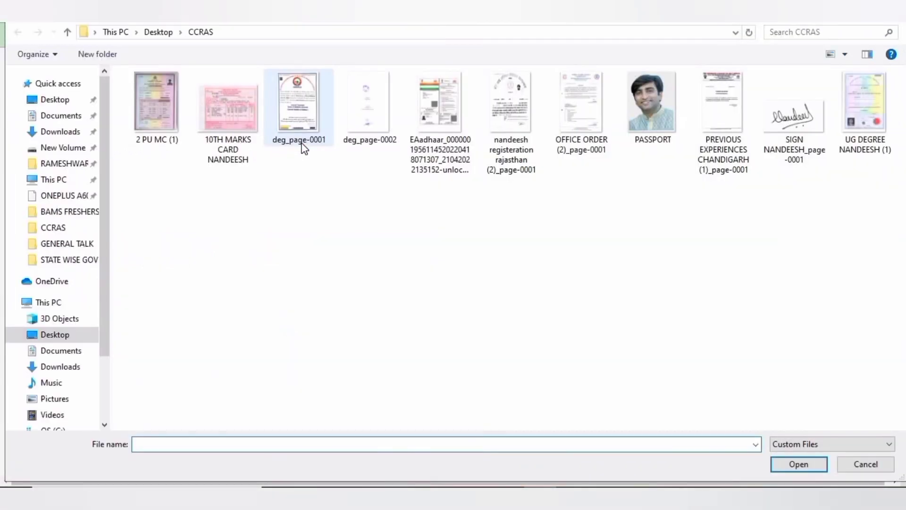
pyautogui.doubleClick(660, 119)
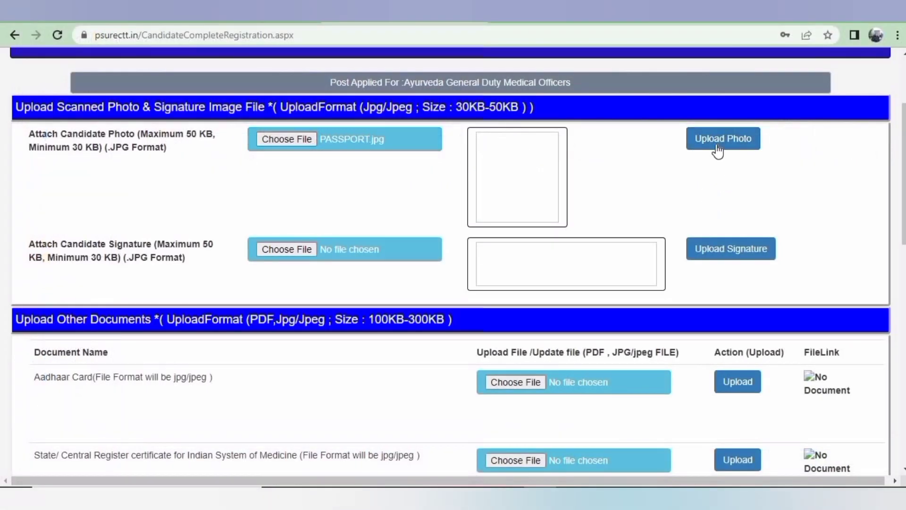
pyautogui.click(718, 150)
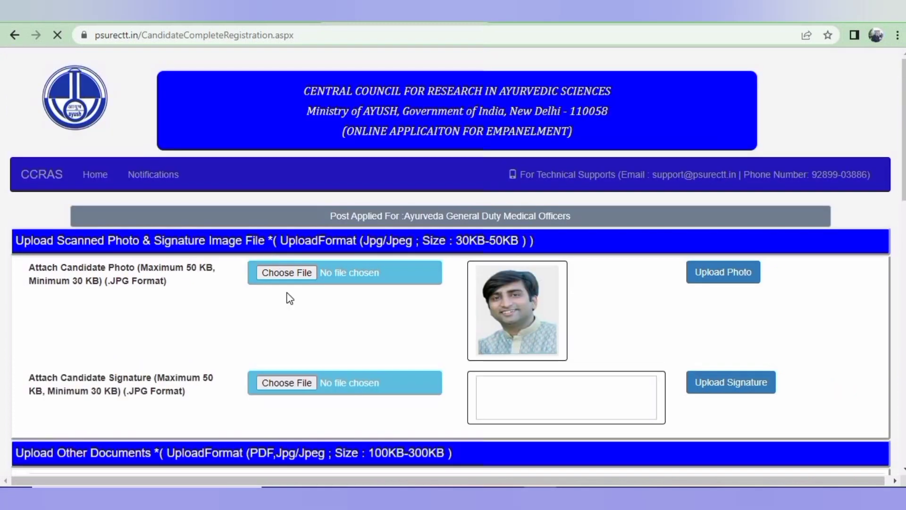
# Choose the signature image file and upload it as the signature
pyautogui.scroll(-3, 290, 298)
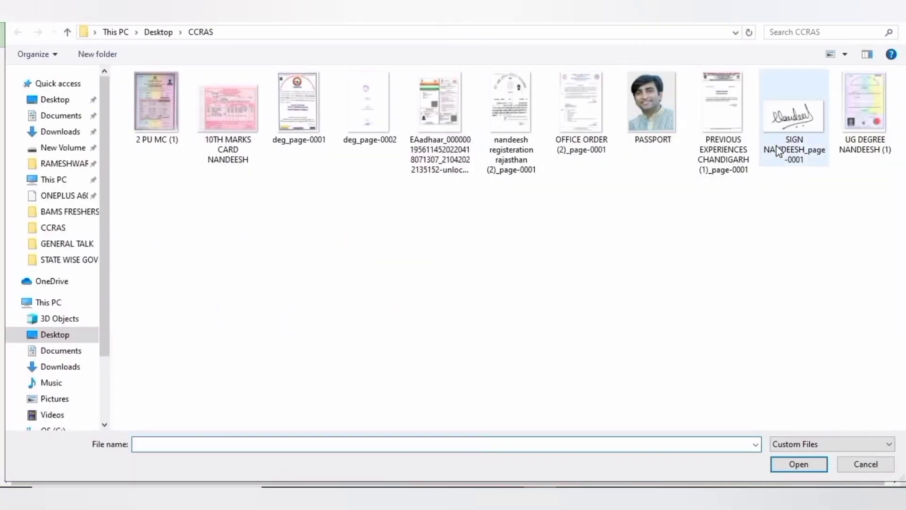
pyautogui.doubleClick(779, 151)
pyautogui.click(756, 252)
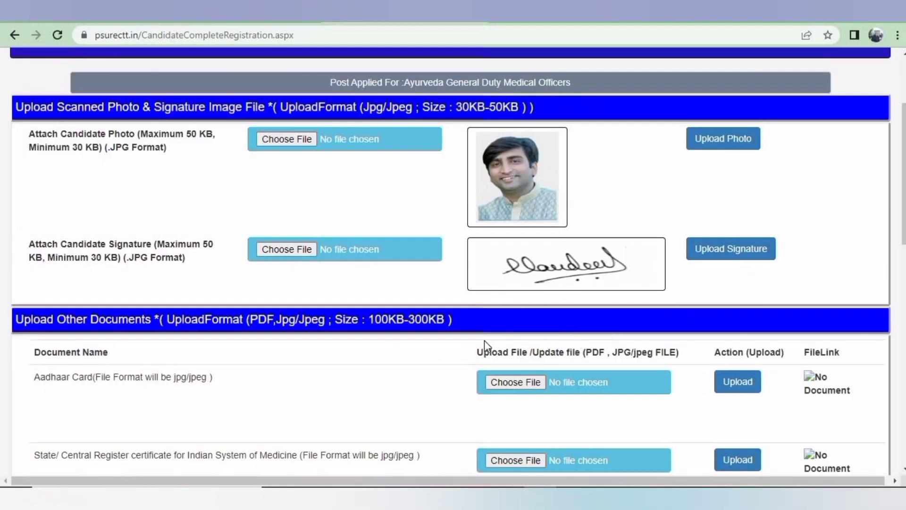
pyautogui.scroll(-1, 484, 341)
# Upload the EAadhaar image for the Aadhaar Card document
pyautogui.click(540, 316)
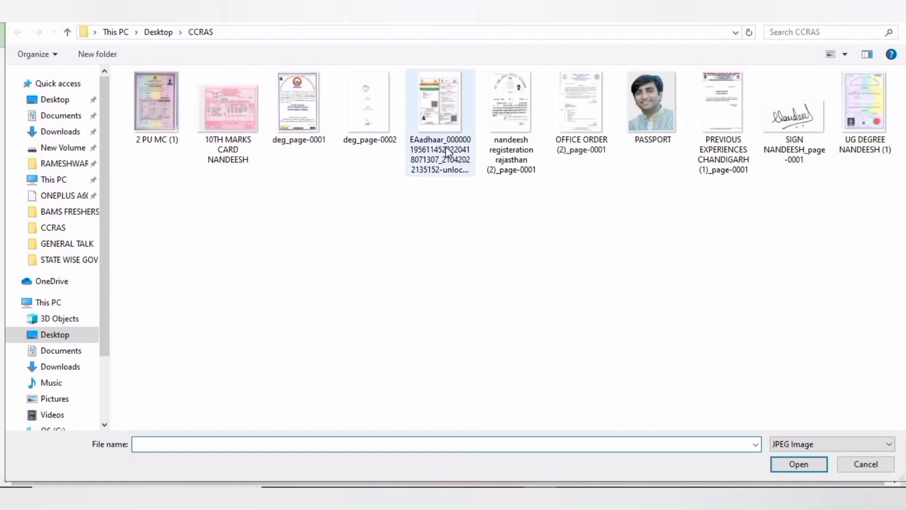
pyautogui.doubleClick(448, 152)
pyautogui.click(737, 324)
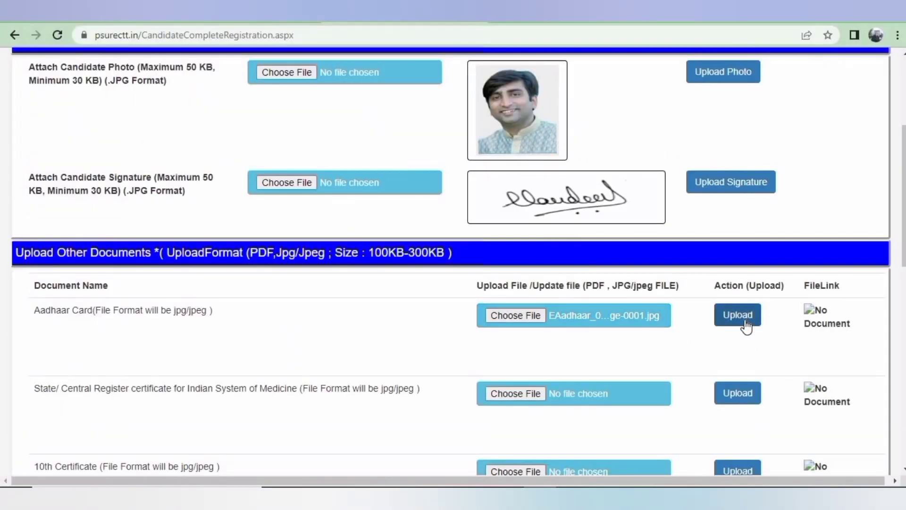
pyautogui.scroll(-1, 476, 331)
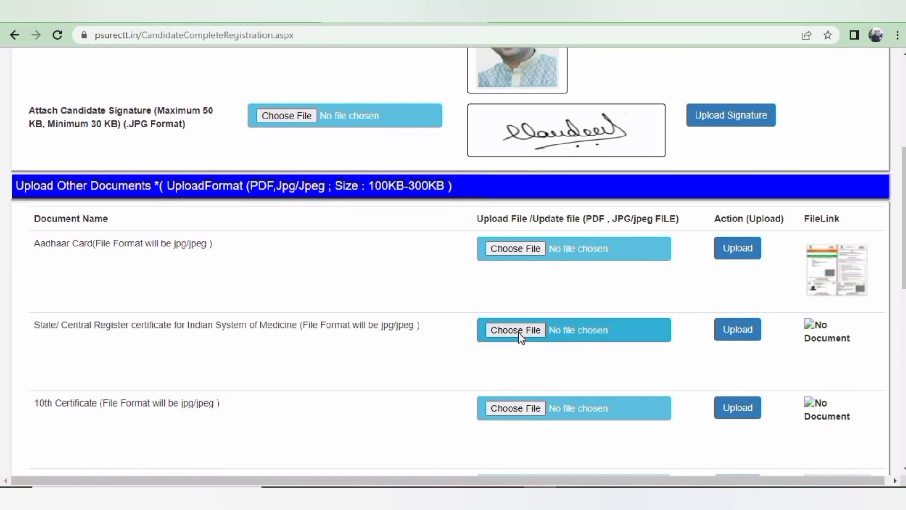
# Upload the registration certificate image for State/Central Register, retrying after a file-too-big error
pyautogui.click(517, 330)
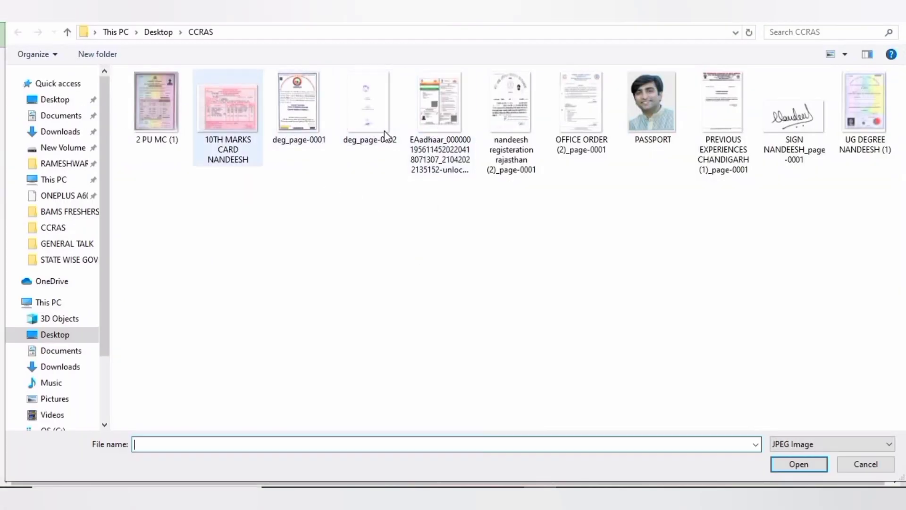
pyautogui.doubleClick(511, 109)
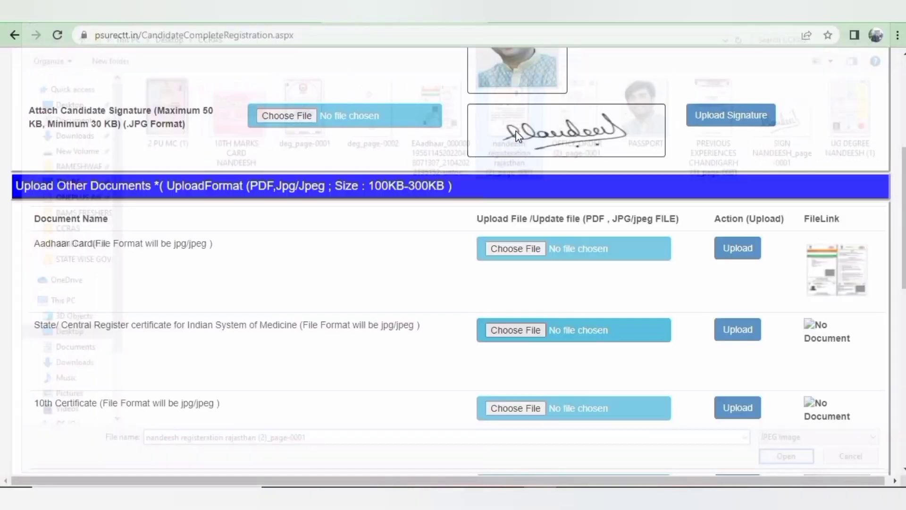
pyautogui.click(566, 342)
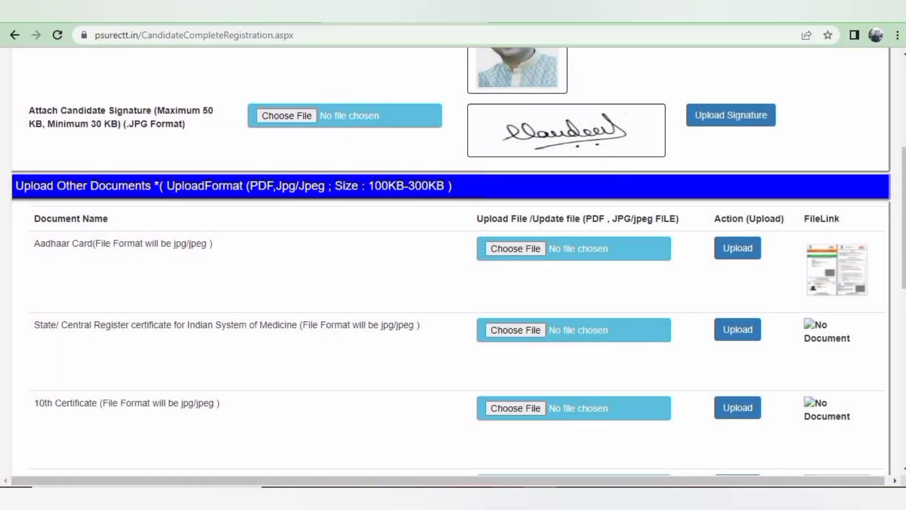
pyautogui.click(504, 327)
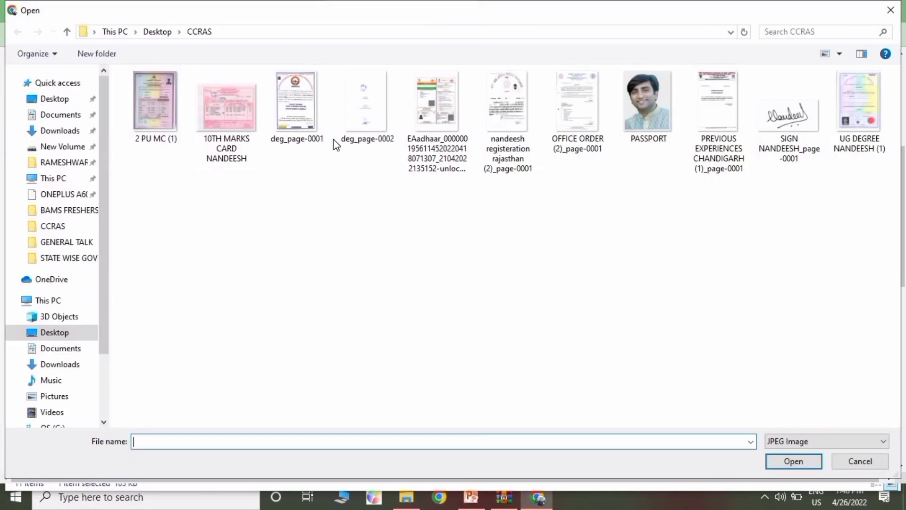
pyautogui.doubleClick(493, 127)
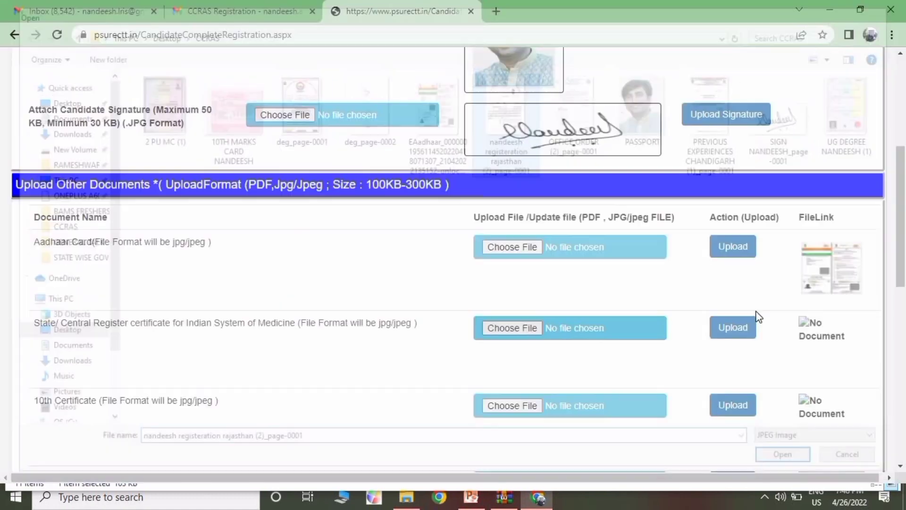
pyautogui.click(735, 330)
pyautogui.scroll(-1, 593, 348)
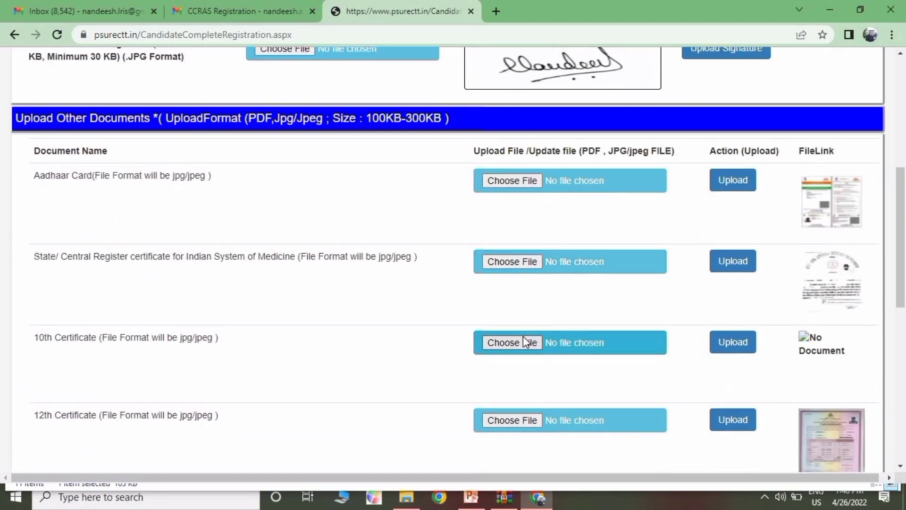
# Upload the 10th marks card image for the 10th Certificate
pyautogui.click(524, 339)
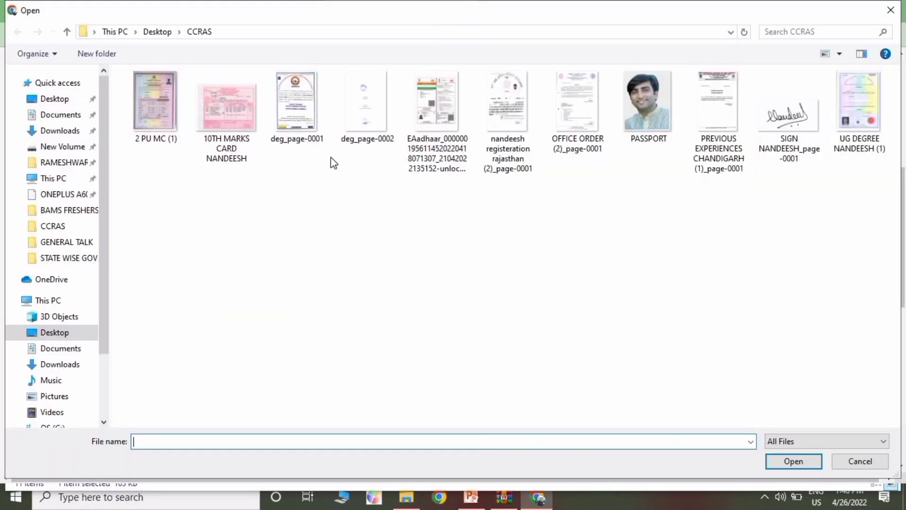
pyautogui.doubleClick(233, 127)
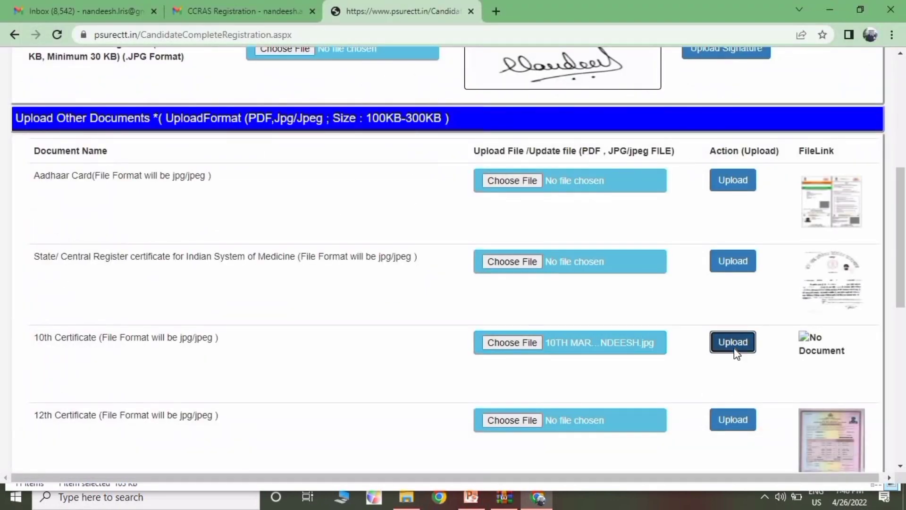
pyautogui.click(734, 348)
pyautogui.scroll(-10, 590, 390)
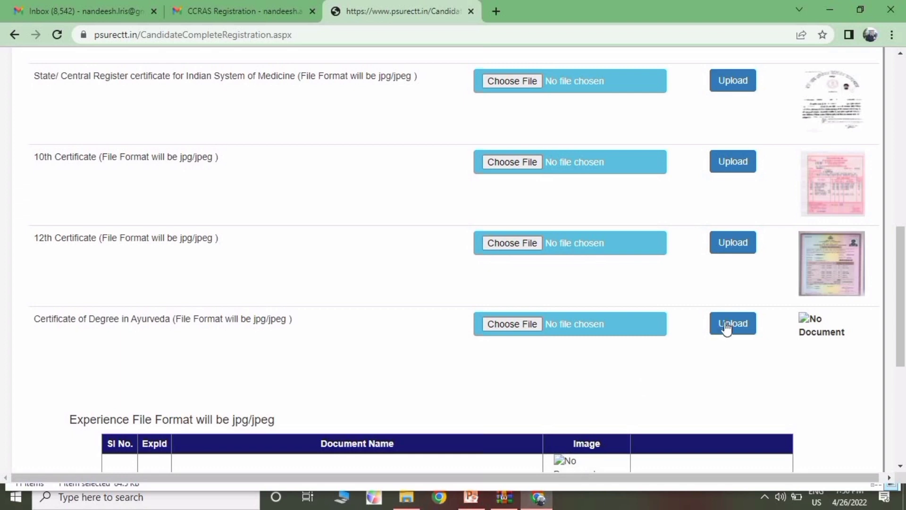
# Attach the UG DEGREE image from the CCRAS folder for the degree certificate
pyautogui.click(511, 336)
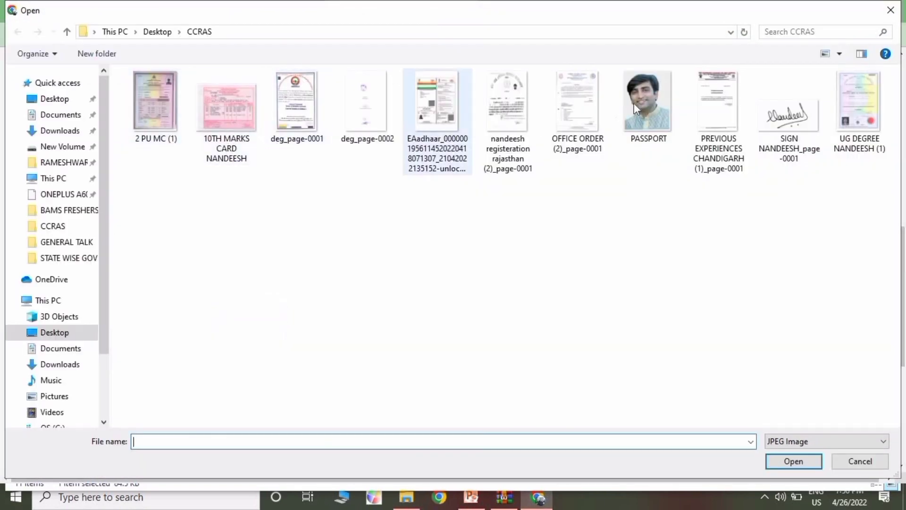
pyautogui.doubleClick(853, 104)
pyautogui.scroll(-5, 529, 205)
# Upload the Chandigarh and Siddapur previous-experience certificate images to experience rows 1 and 2
pyautogui.click(587, 230)
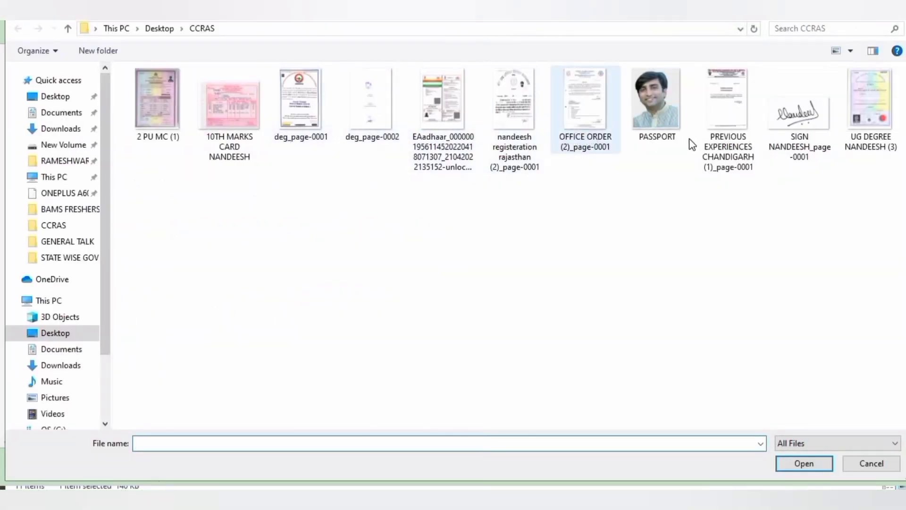
pyautogui.doubleClick(728, 109)
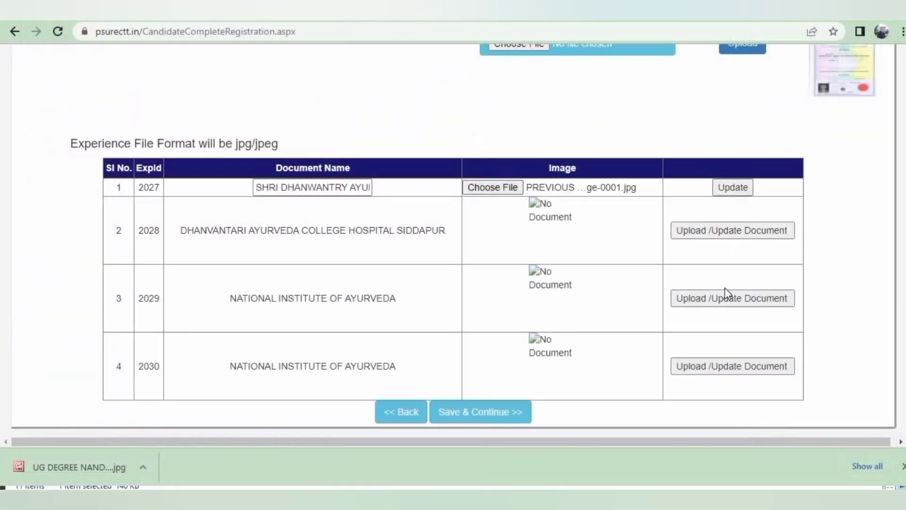
pyautogui.click(730, 187)
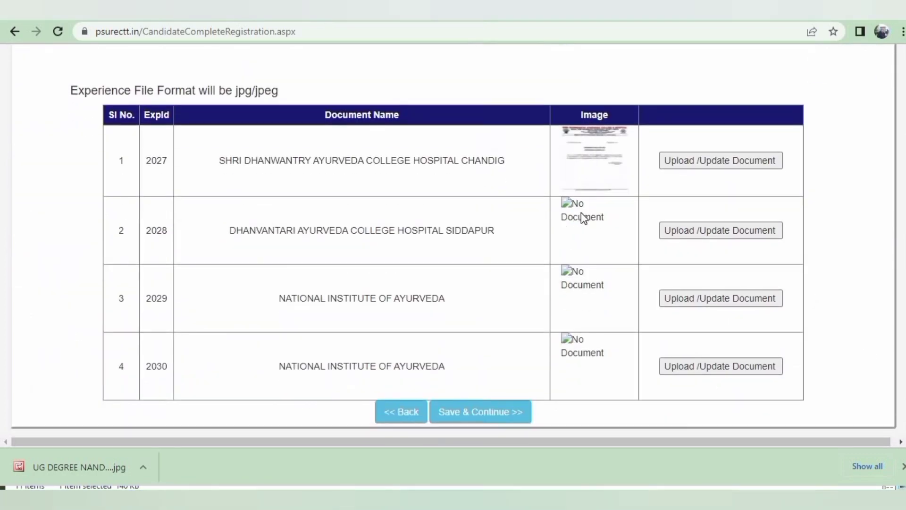
pyautogui.click(582, 215)
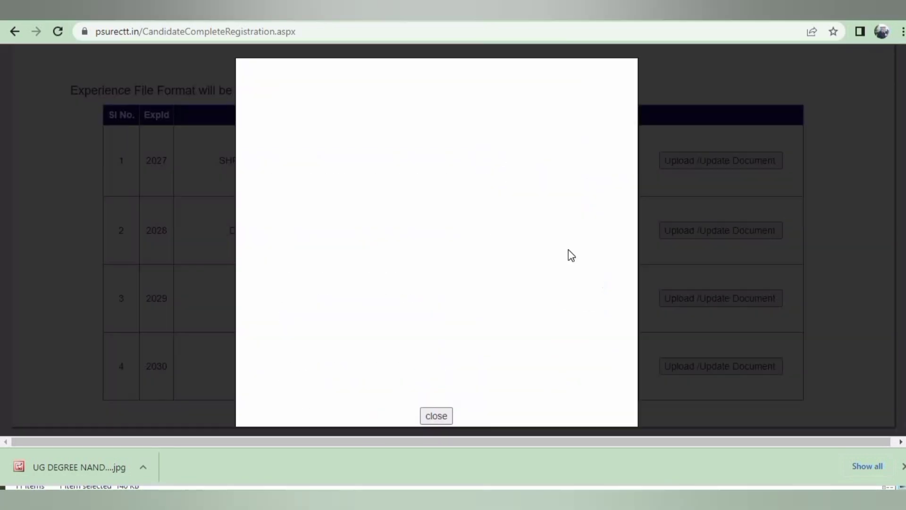
pyautogui.click(443, 416)
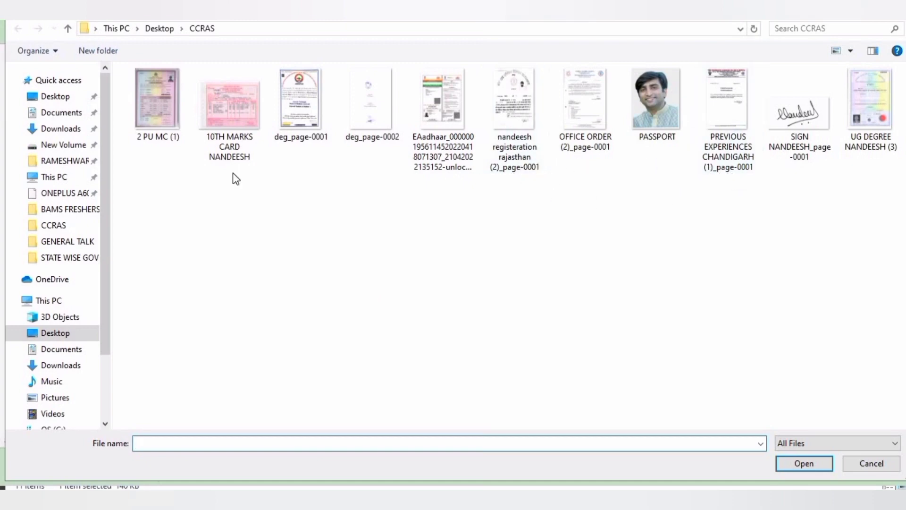
pyautogui.click(59, 368)
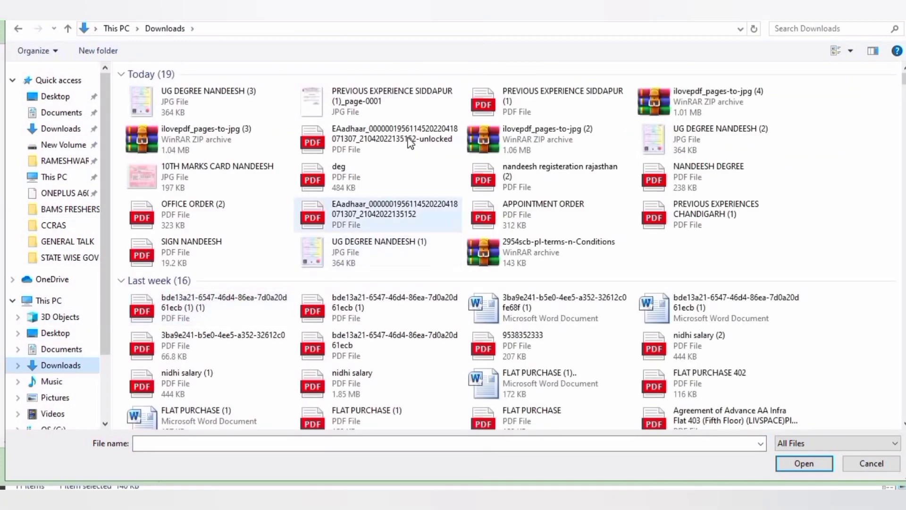
pyautogui.doubleClick(397, 102)
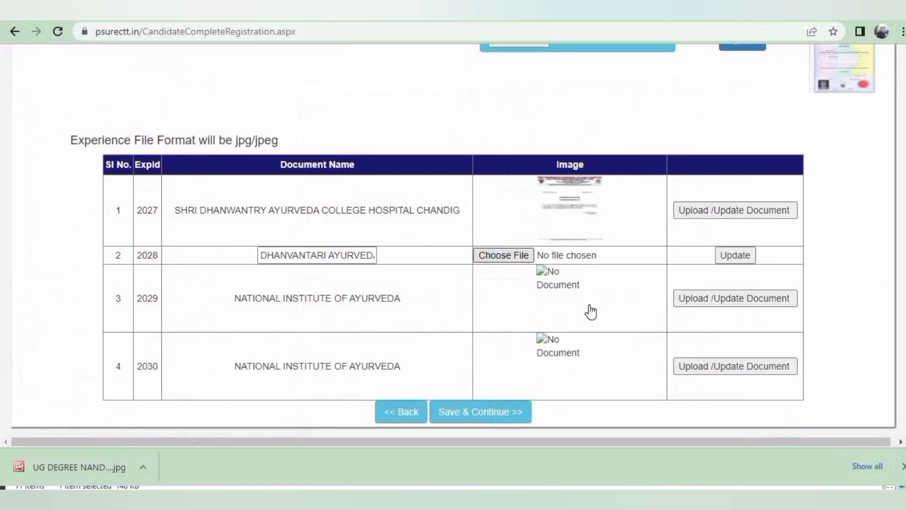
pyautogui.click(729, 257)
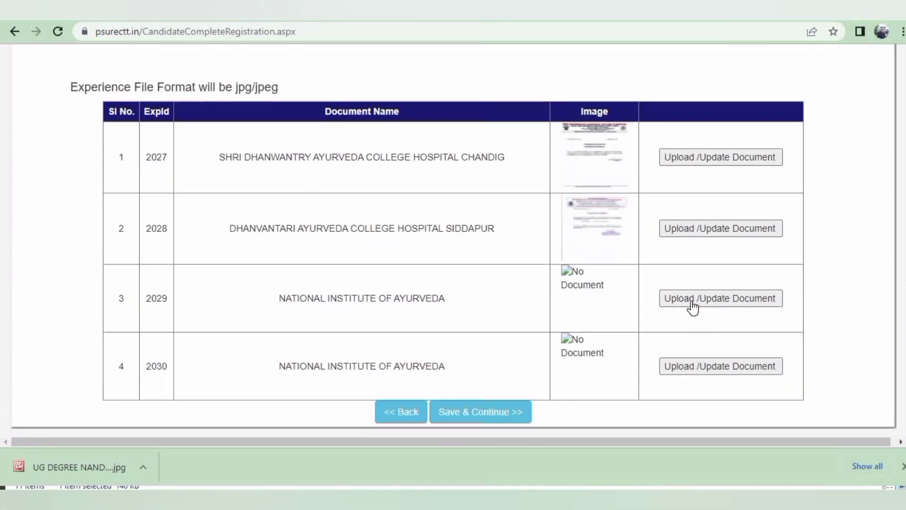
# Replace the third experience row's document with deg_page-0001.jpg from the Desktop CCRAS folder
pyautogui.click(692, 303)
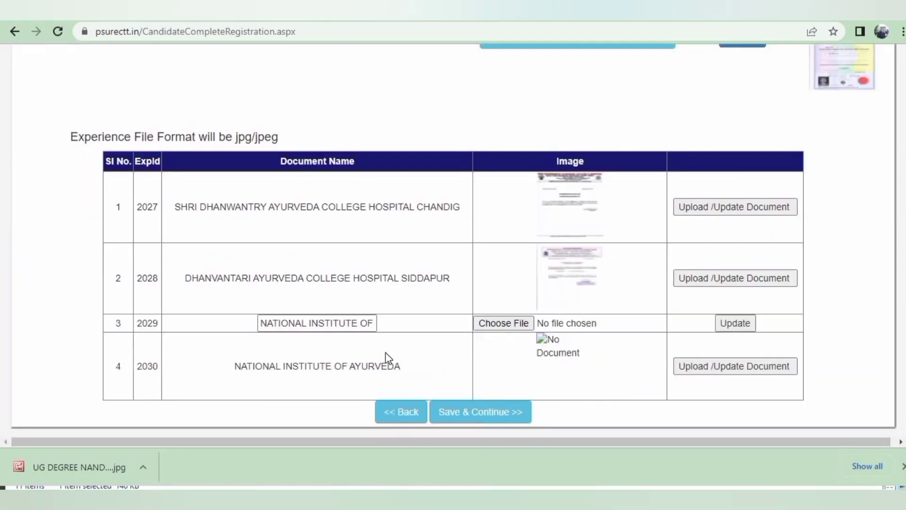
pyautogui.click(506, 328)
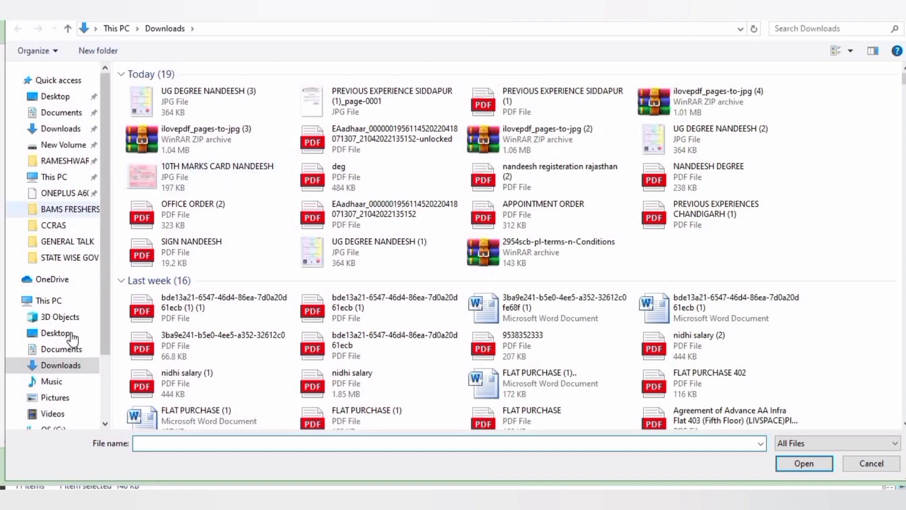
pyautogui.click(71, 334)
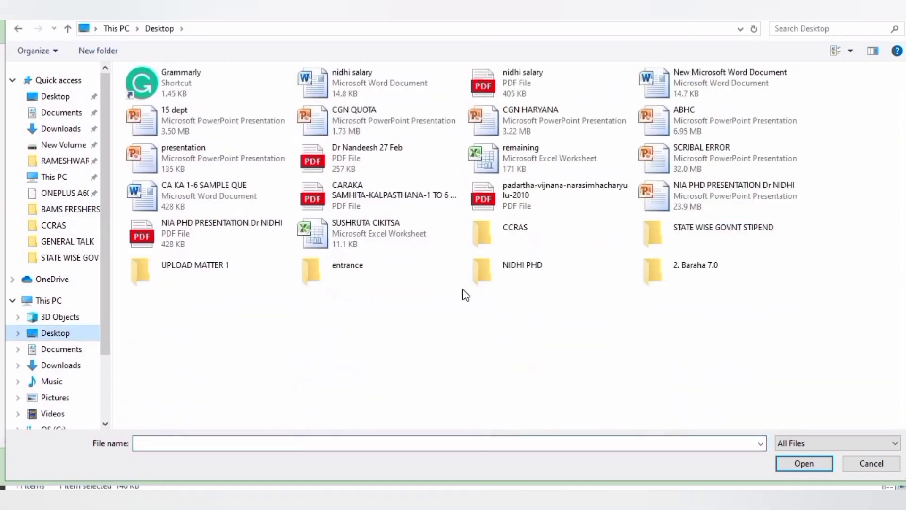
pyautogui.doubleClick(479, 248)
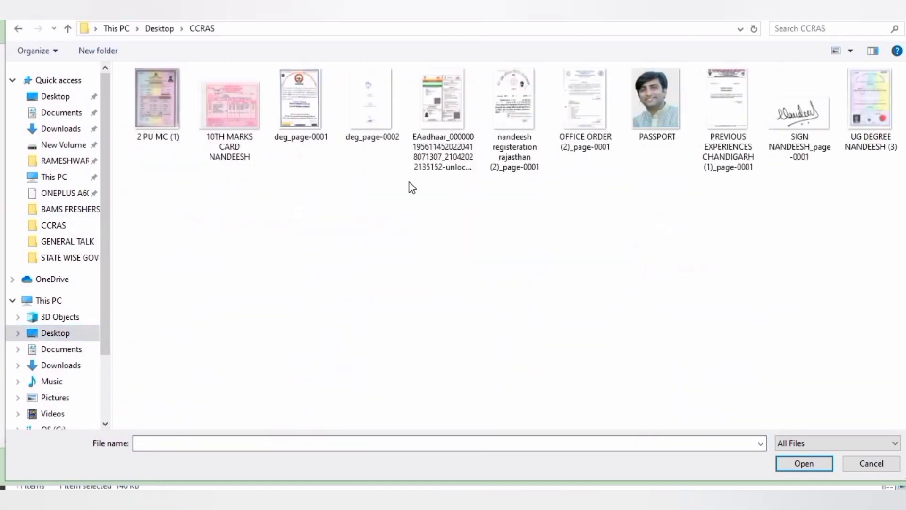
pyautogui.doubleClick(308, 127)
pyautogui.click(729, 326)
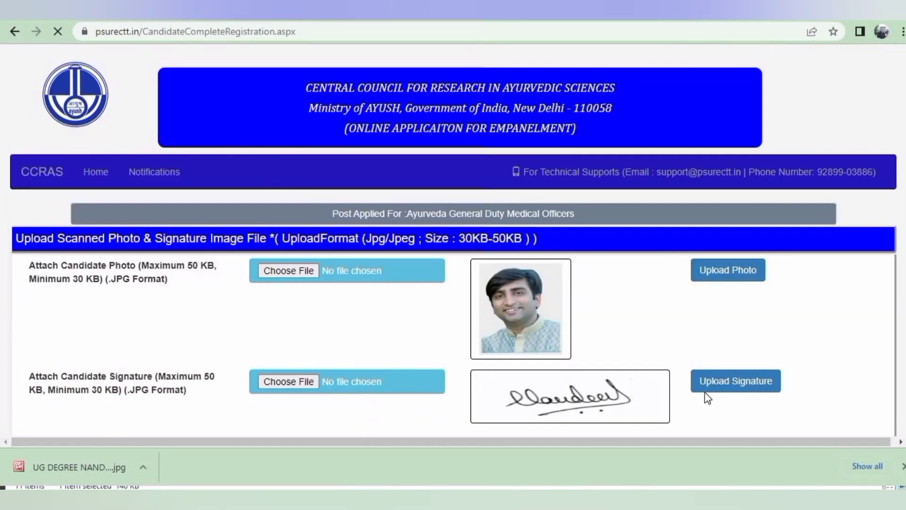
# Attach OFFICE ORDER (2)_page-0001 to experience row 4, then Save & Continue to the review
pyautogui.scroll(-20, 704, 392)
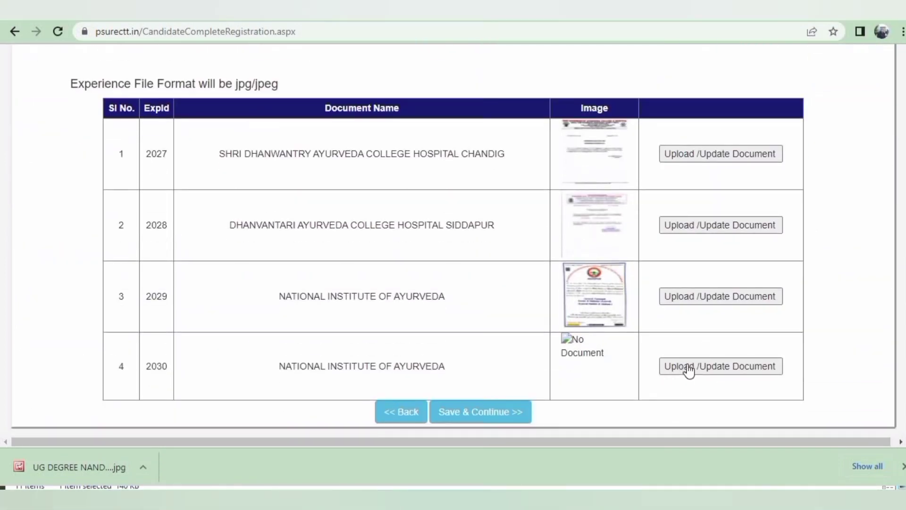
pyautogui.click(594, 360)
pyautogui.click(432, 418)
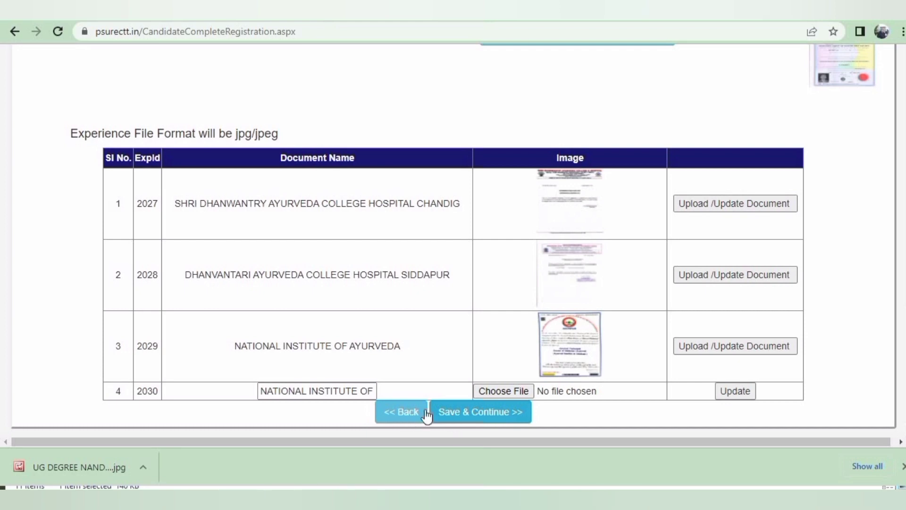
pyautogui.click(519, 390)
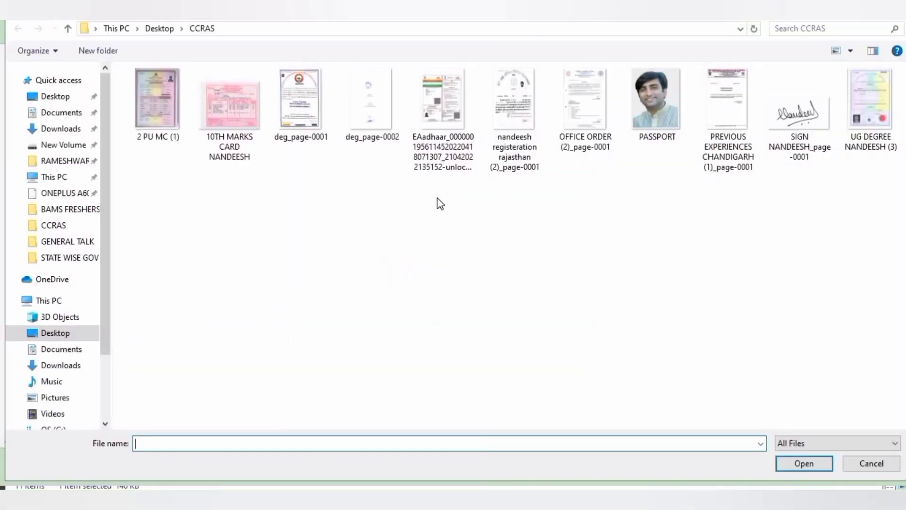
pyautogui.doubleClick(572, 137)
pyautogui.click(728, 396)
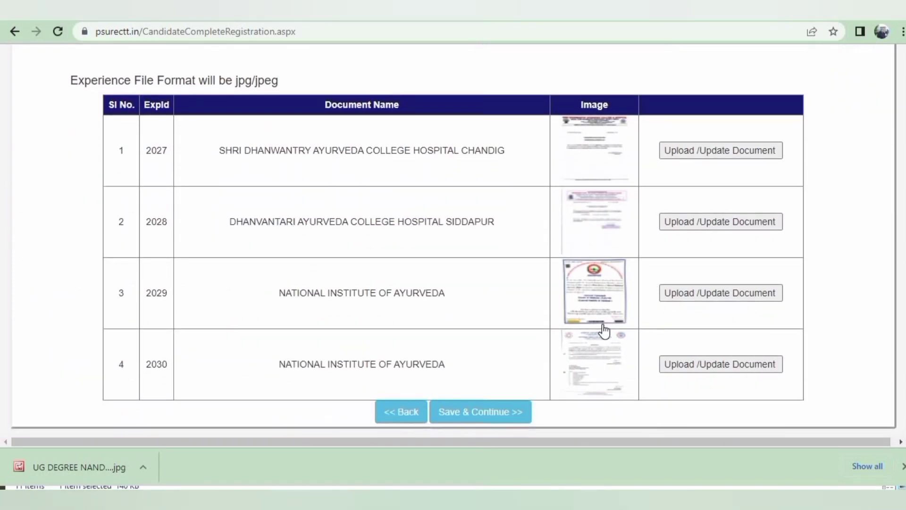
pyautogui.click(481, 415)
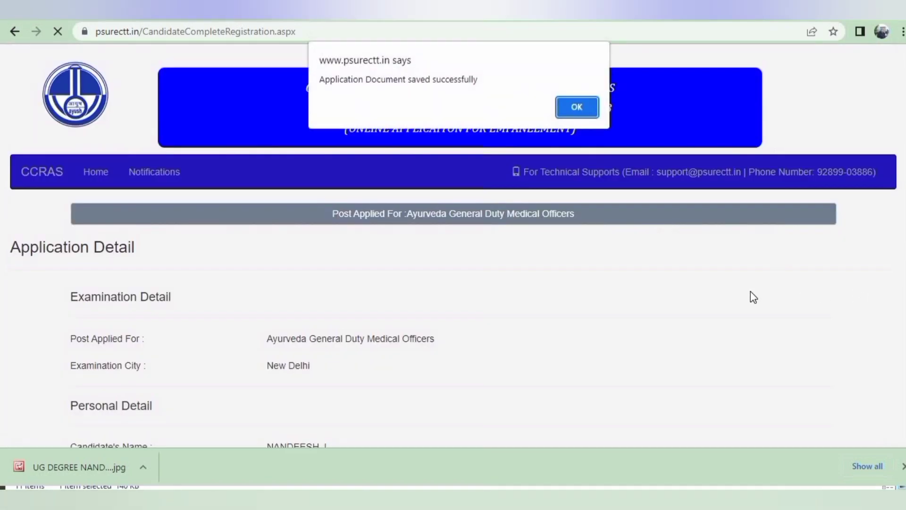
# Dismiss the documents-saved alert and set the Declaration dropdown to Yes
pyautogui.click(574, 108)
pyautogui.scroll(-10, 605, 231)
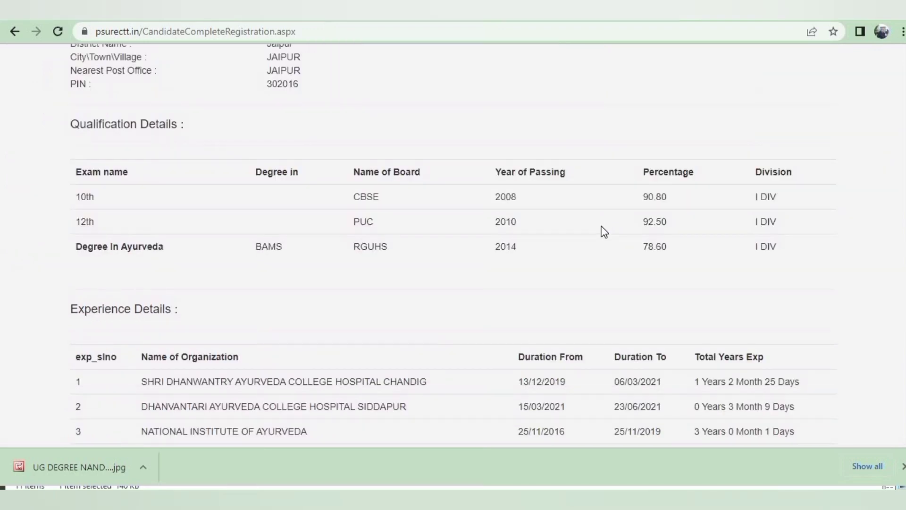
pyautogui.scroll(-1, 604, 231)
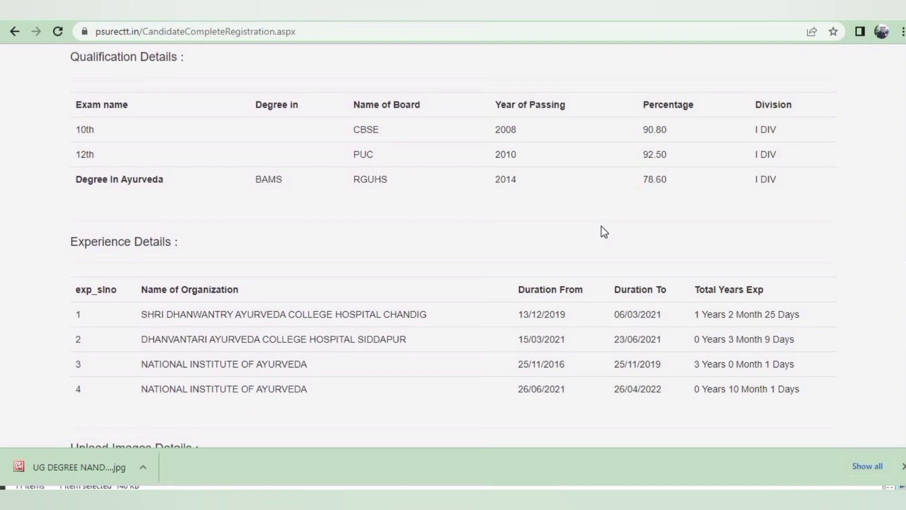
pyautogui.scroll(-4, 605, 232)
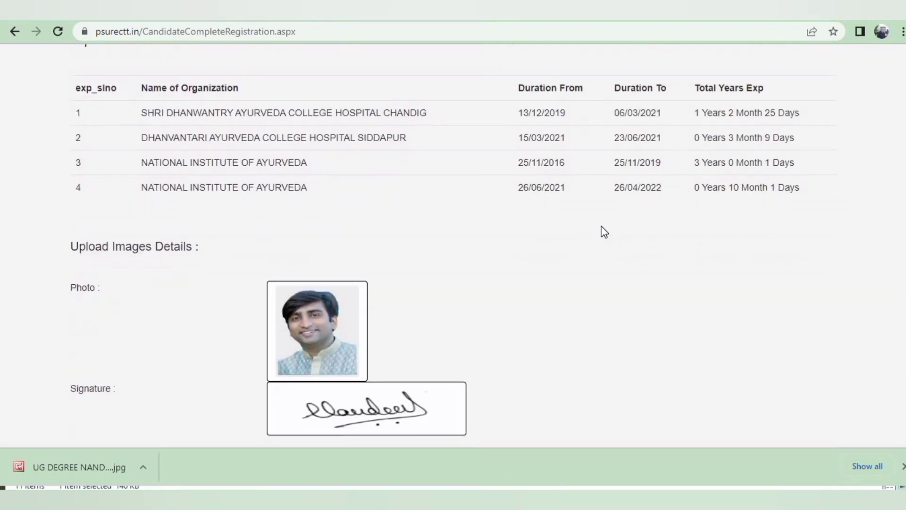
pyautogui.scroll(-4, 605, 232)
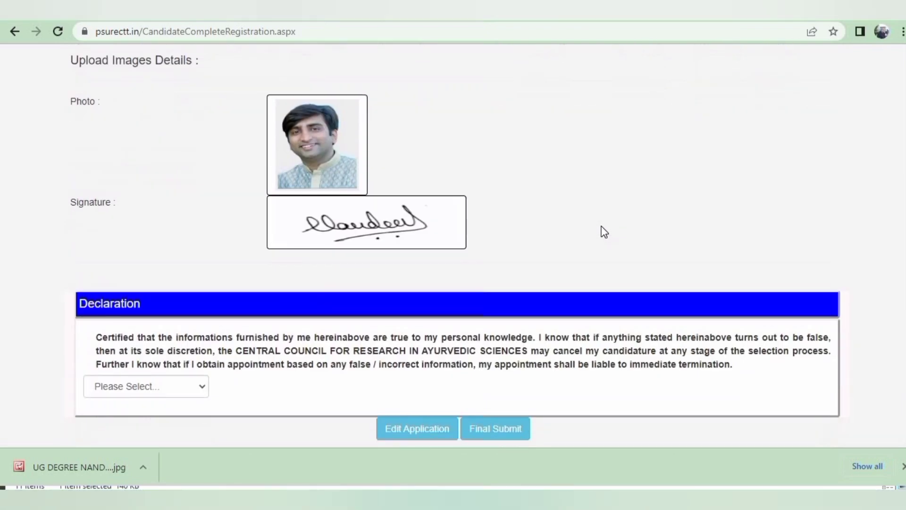
pyautogui.click(188, 380)
pyautogui.click(151, 415)
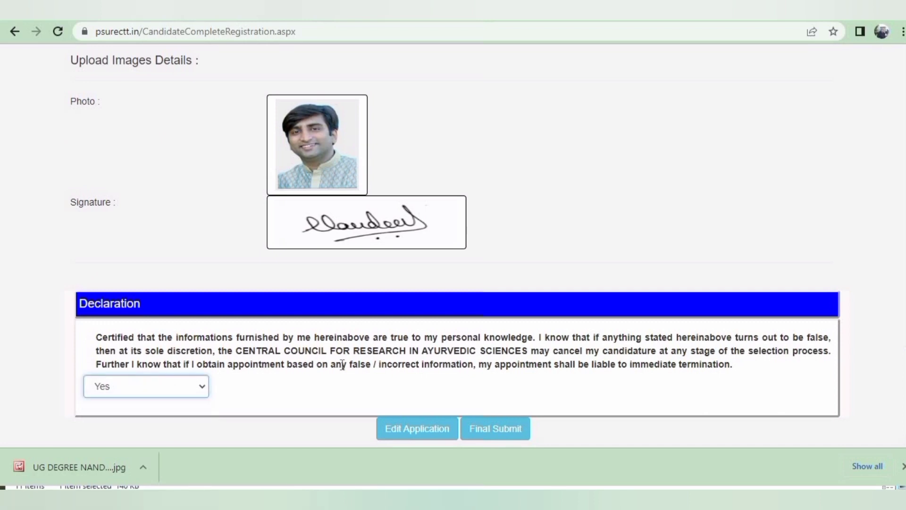
# Final Submit the application and confirm with OK to show the printable Application Form
pyautogui.click(502, 429)
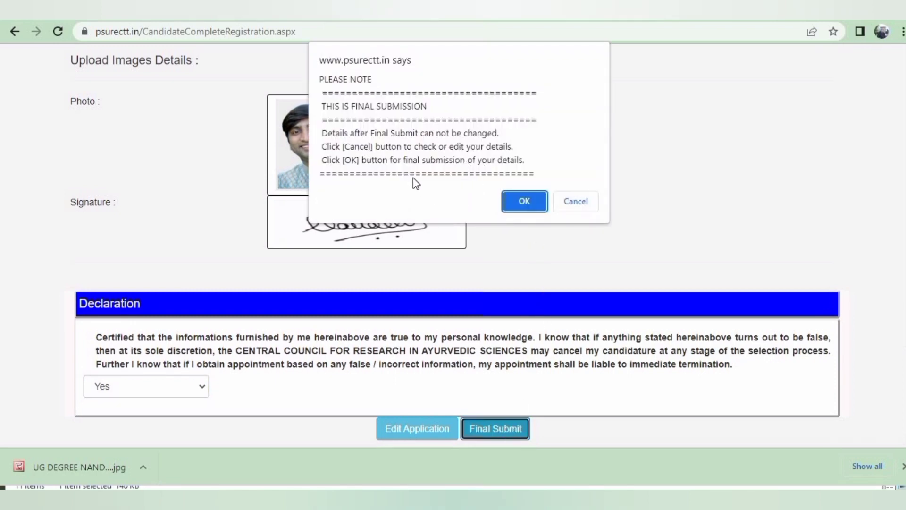
pyautogui.click(524, 199)
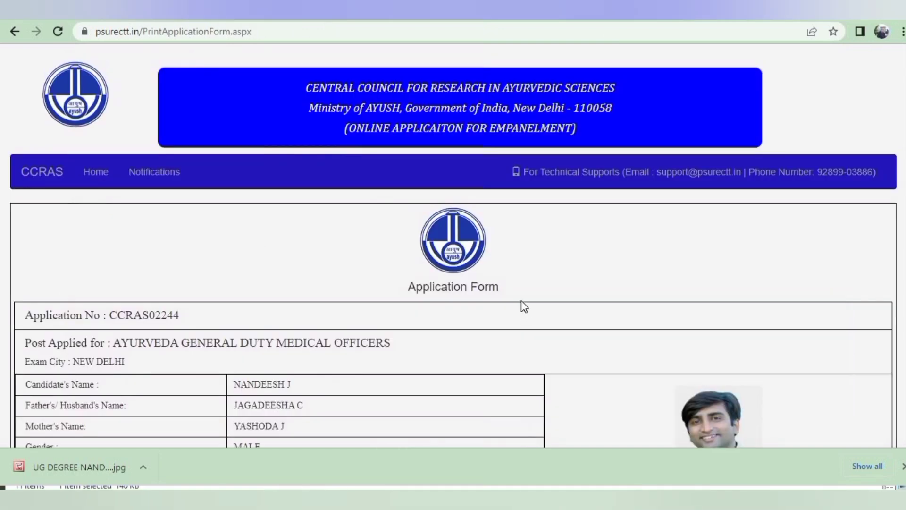
pyautogui.scroll(-2, 522, 306)
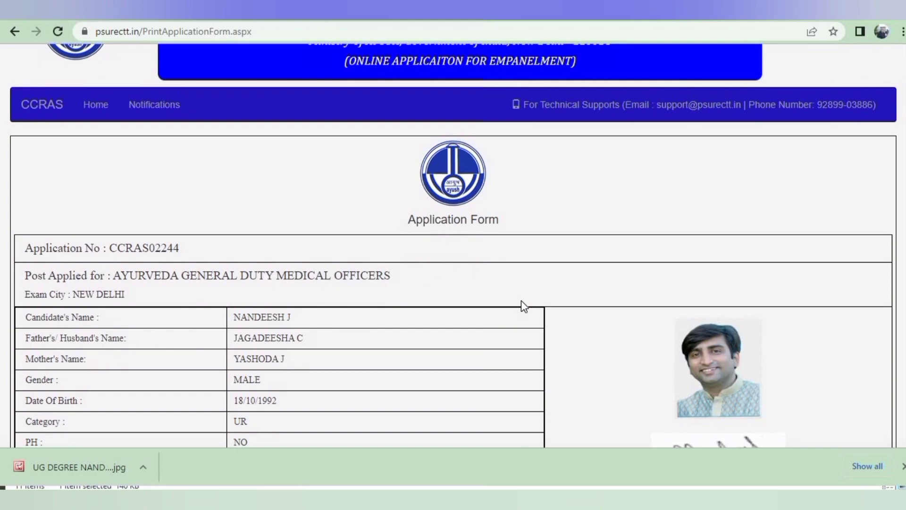
pyautogui.scroll(-3, 521, 301)
pyautogui.scroll(-1, 521, 301)
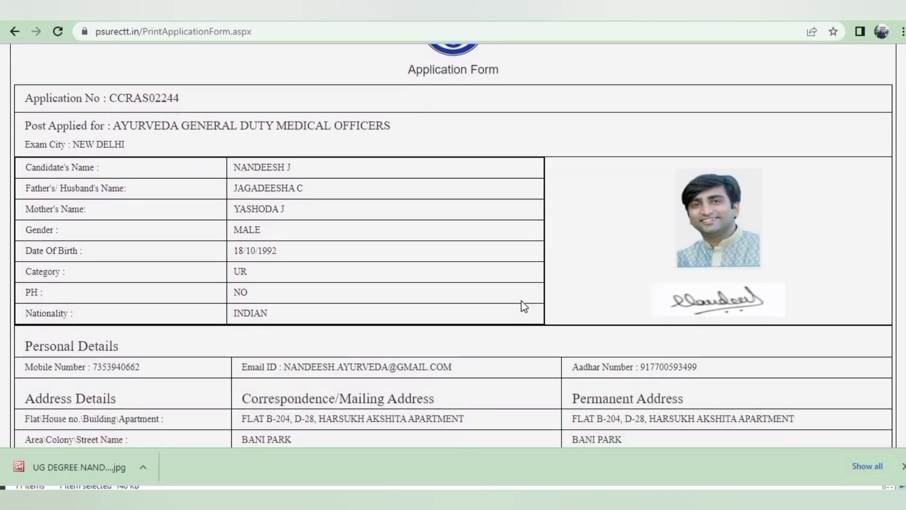
pyautogui.scroll(-5, 521, 300)
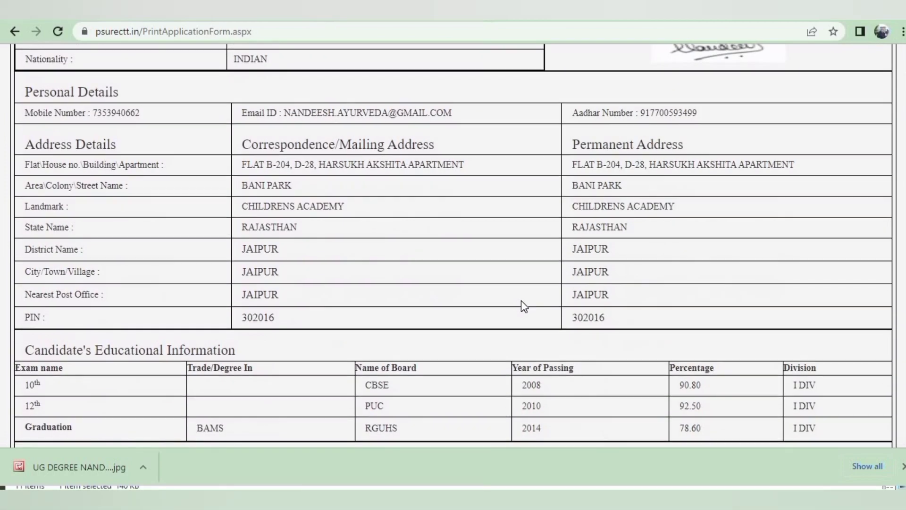
pyautogui.scroll(-5, 522, 301)
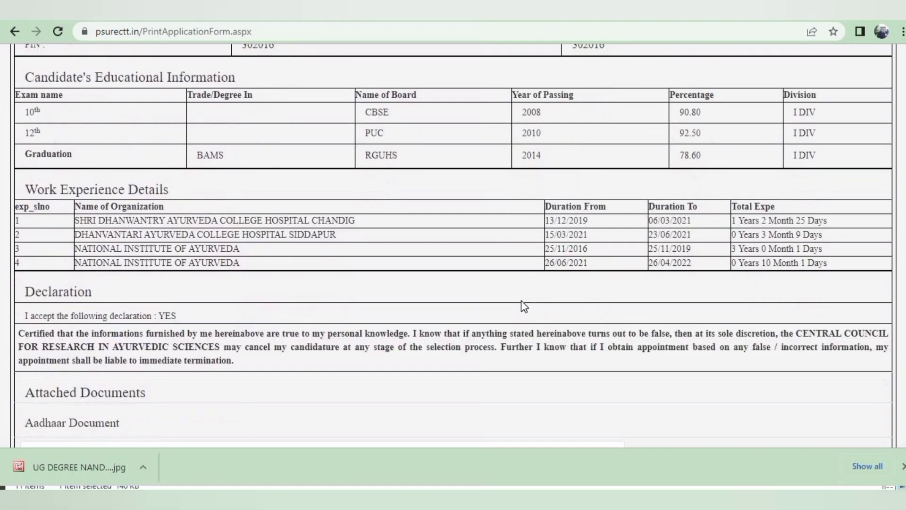